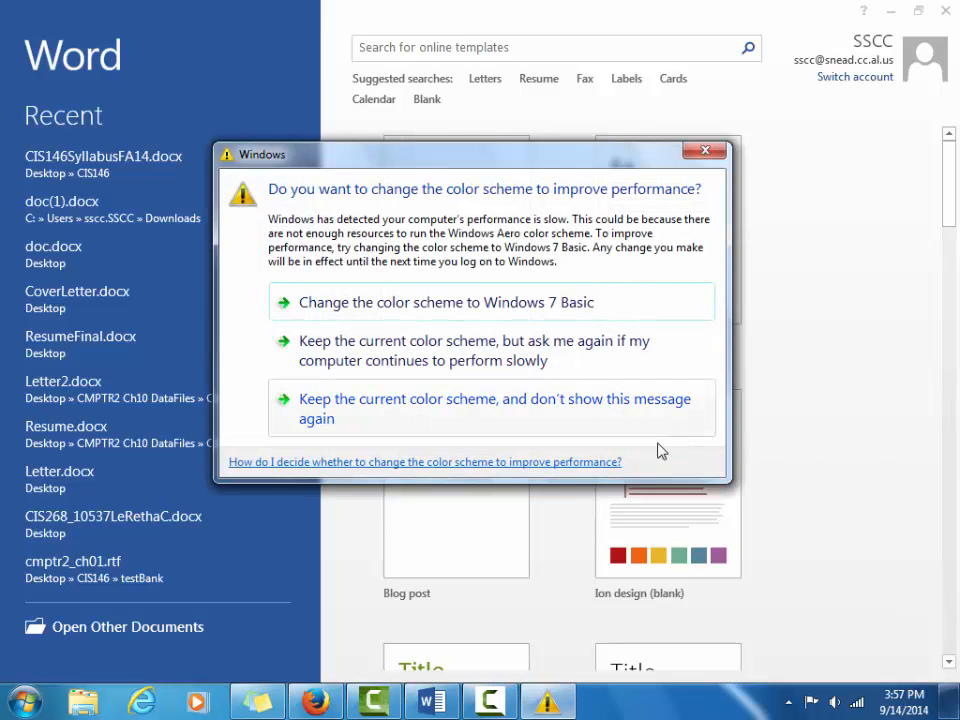
- Keep the current Windows color scheme without further reminders, and start browsing the computer for a document to open
click(614, 423)
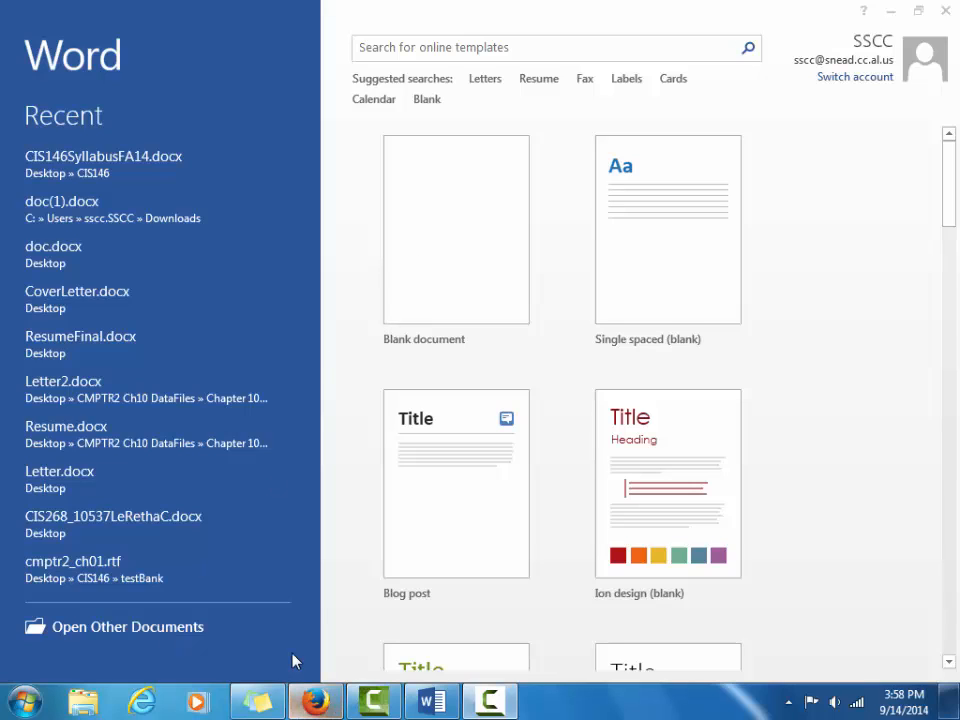
click(108, 631)
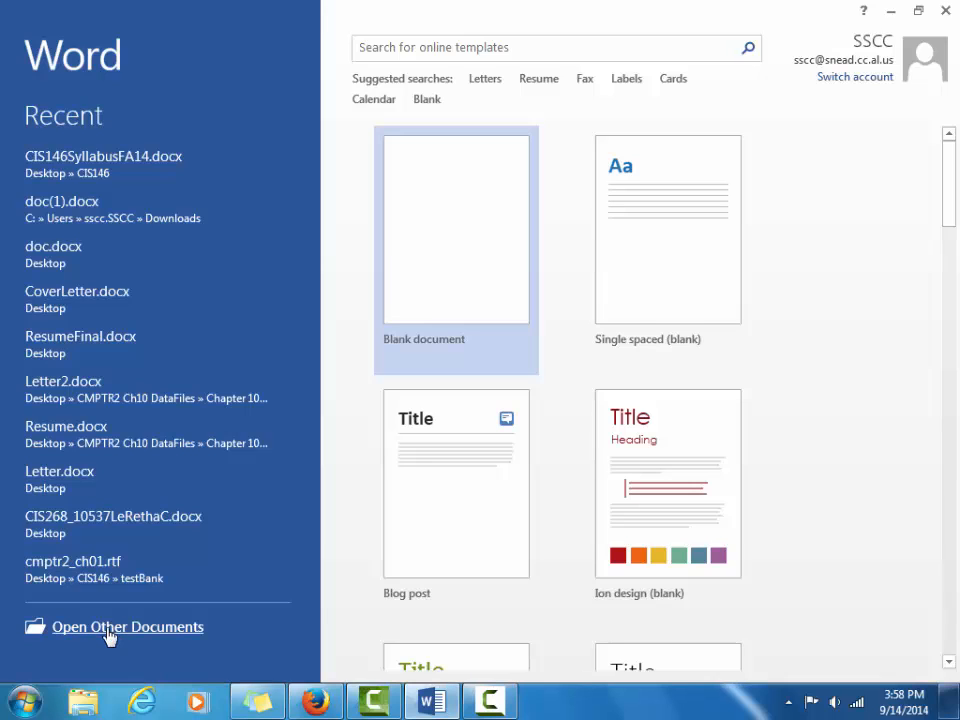
click(108, 631)
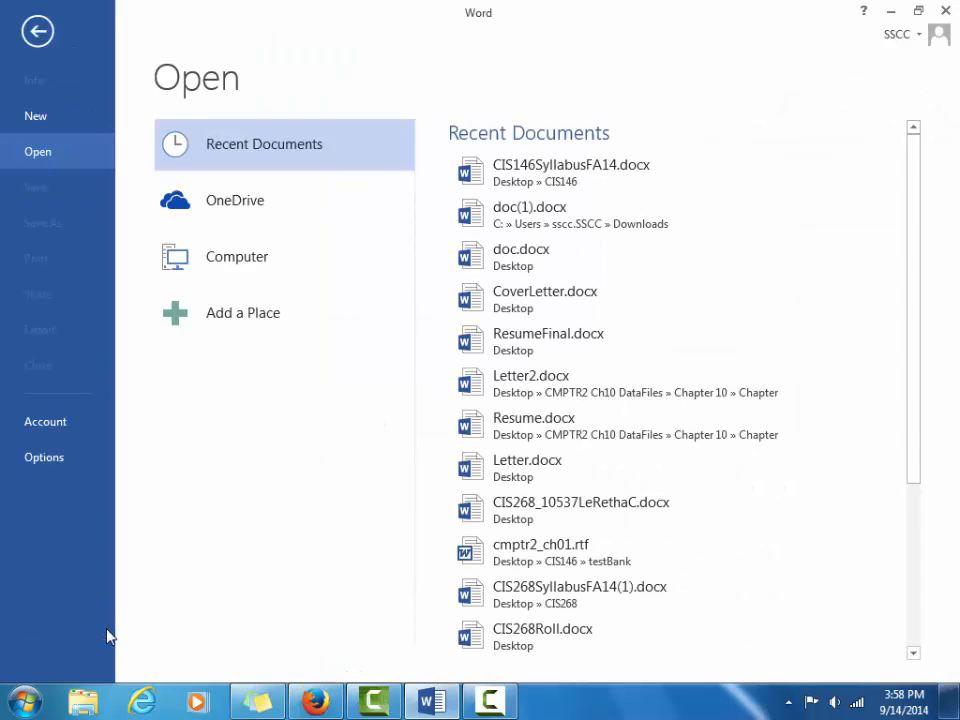
click(253, 270)
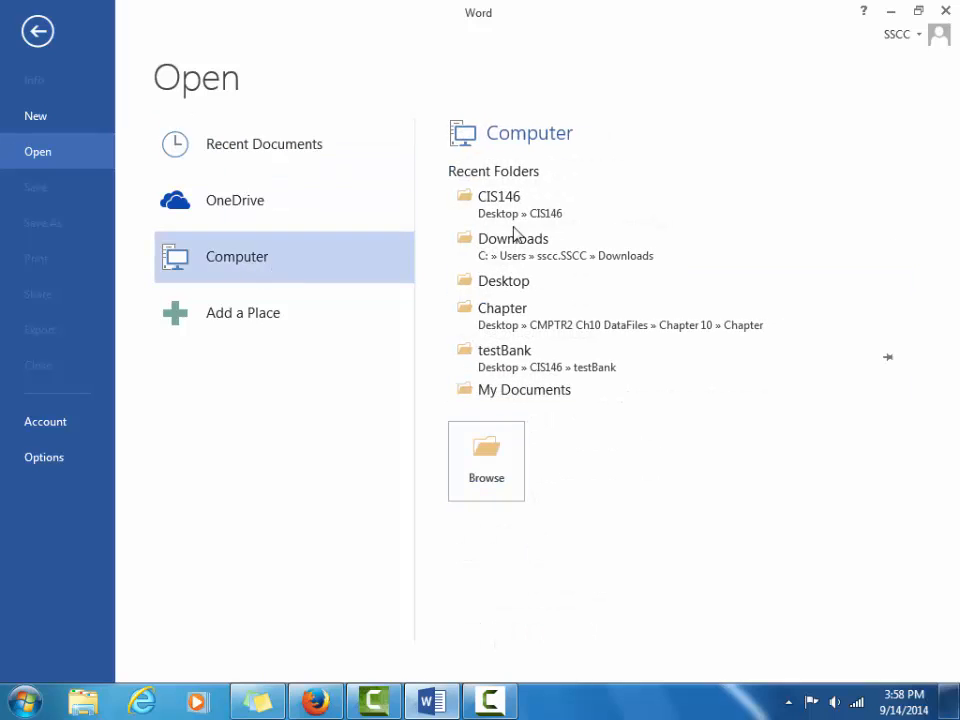
click(485, 455)
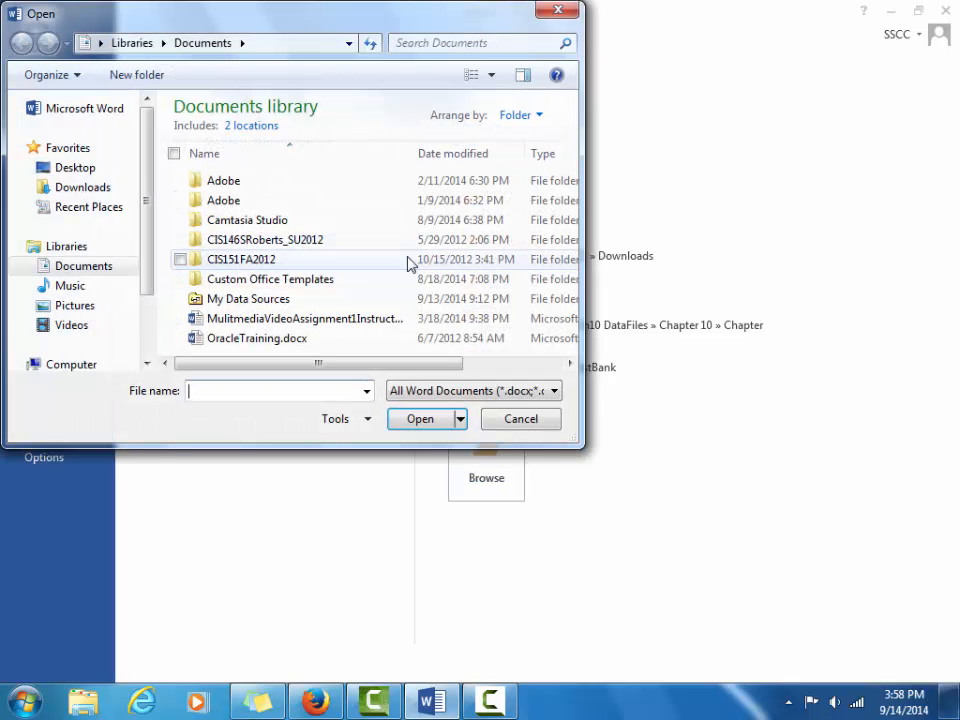
- Open Proposal.docx from the Chapter folder within Chapter 11 of CMPTR2 Ch11 DataFiles on the Desktop
click(127, 176)
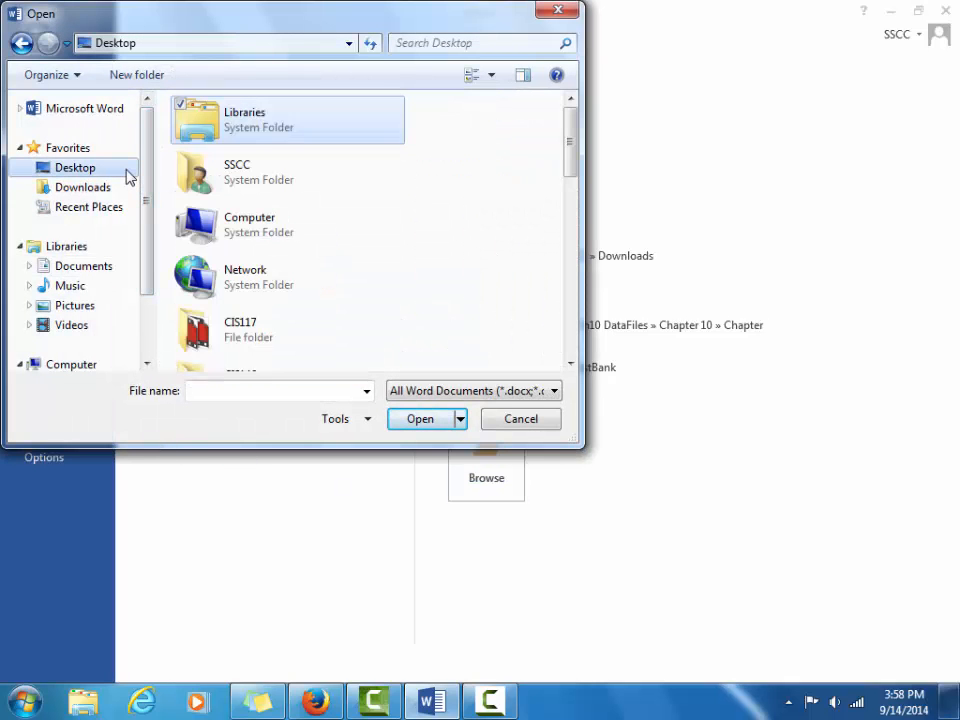
drag(574, 186, 573, 258)
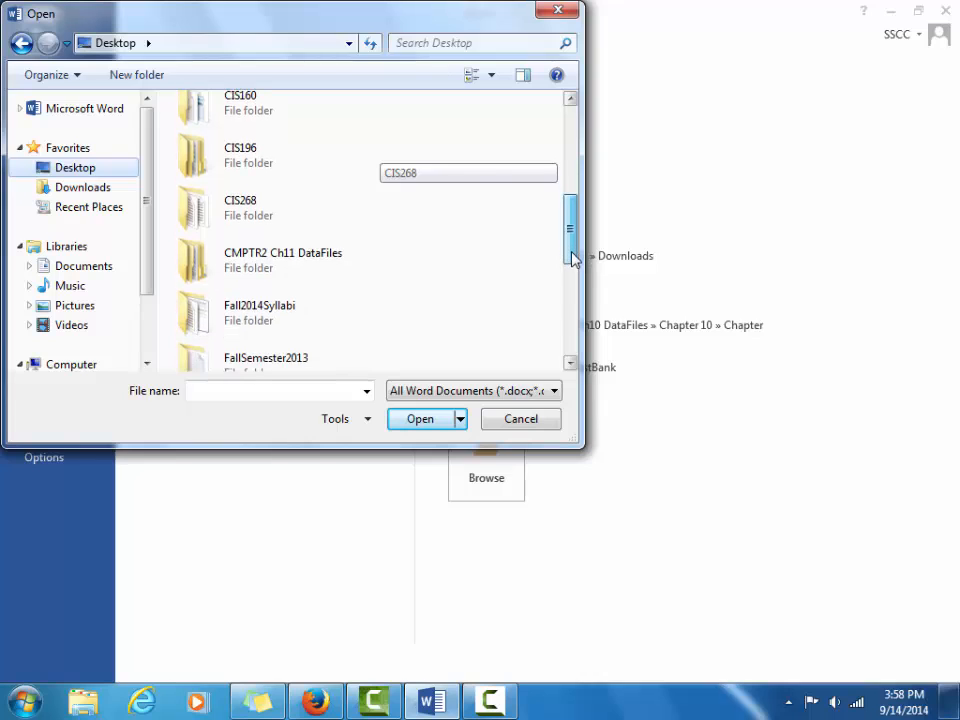
double_click(317, 261)
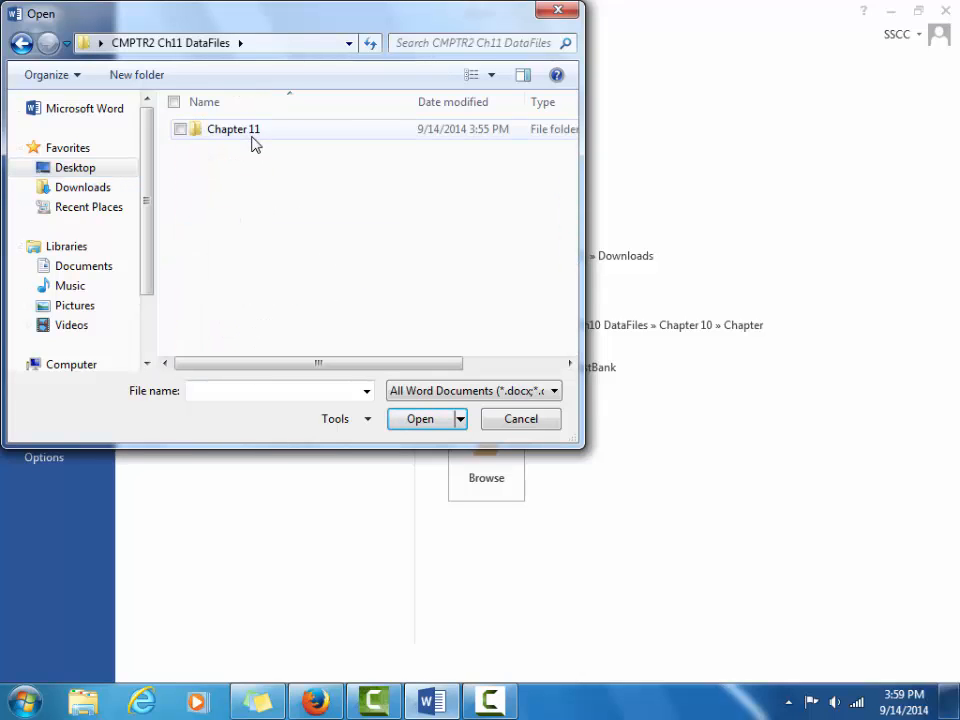
double_click(253, 140)
double_click(253, 138)
click(258, 140)
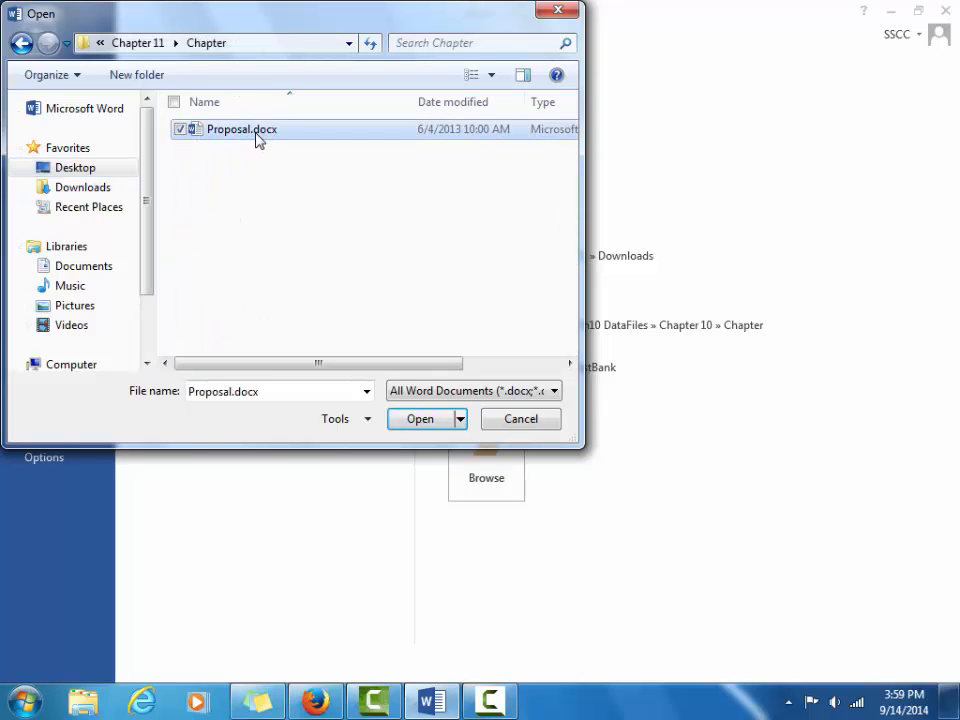
click(419, 420)
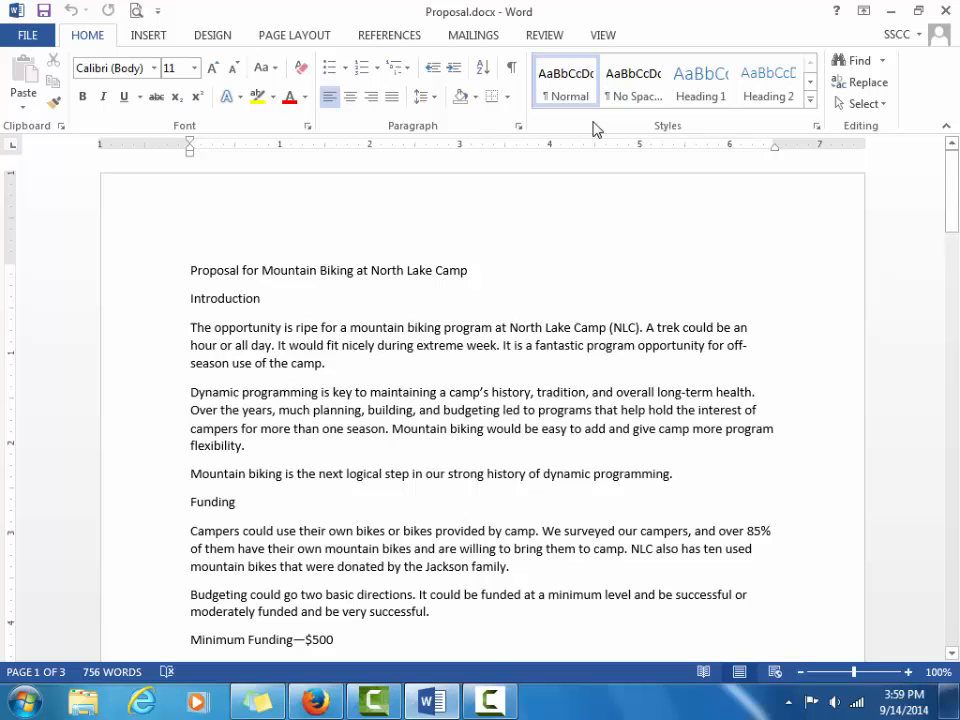
- Save a copy of the proposal on the Desktop under the name BikingProposal
click(30, 36)
click(57, 224)
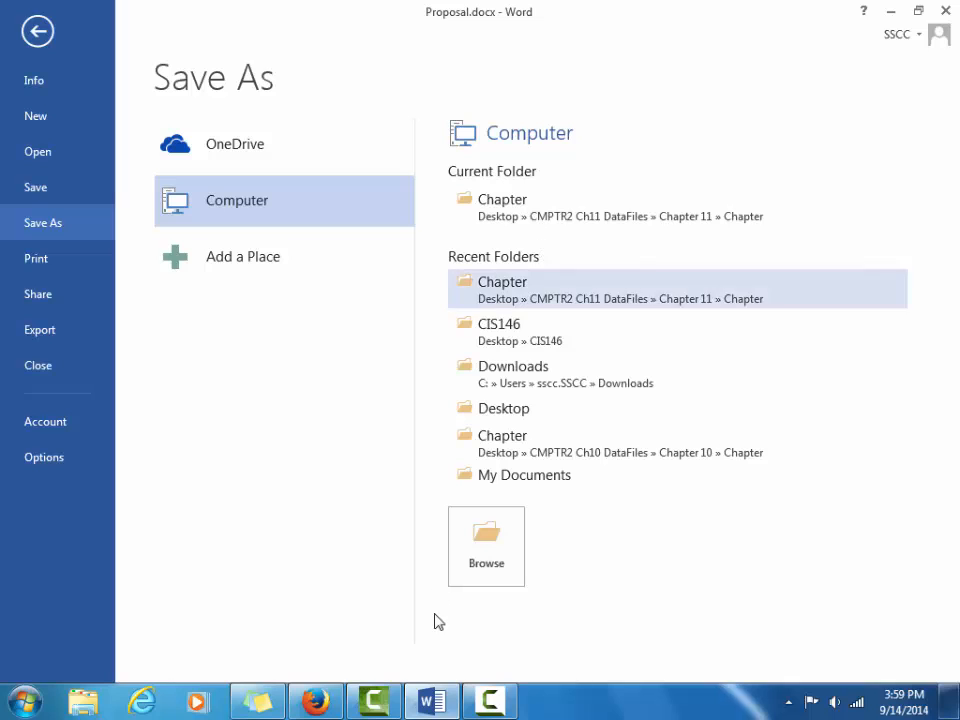
click(488, 544)
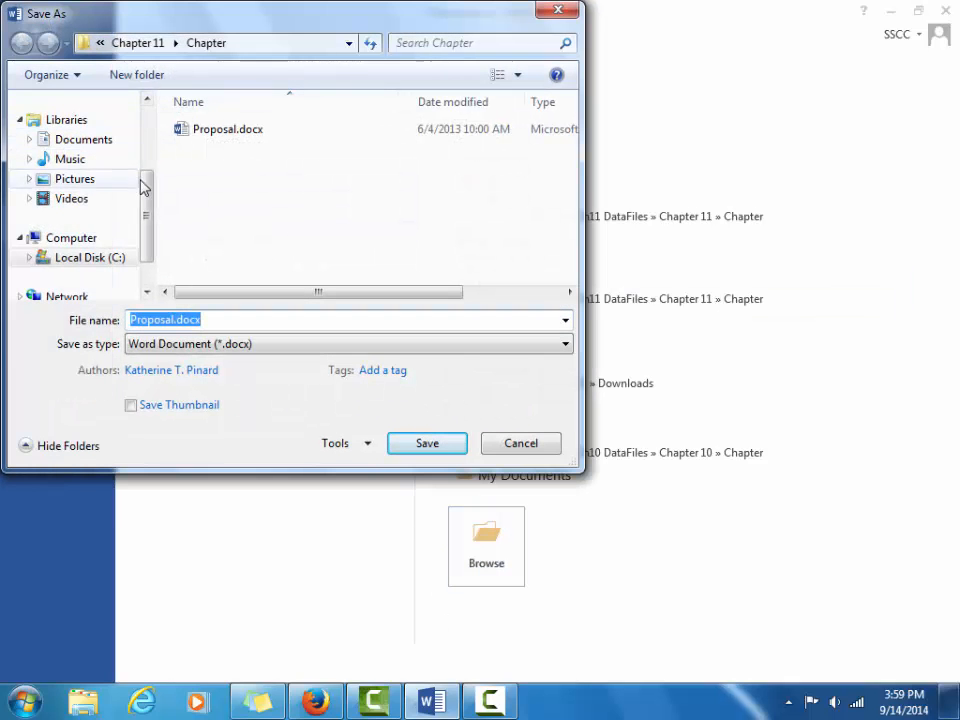
drag(150, 205, 150, 124)
click(105, 169)
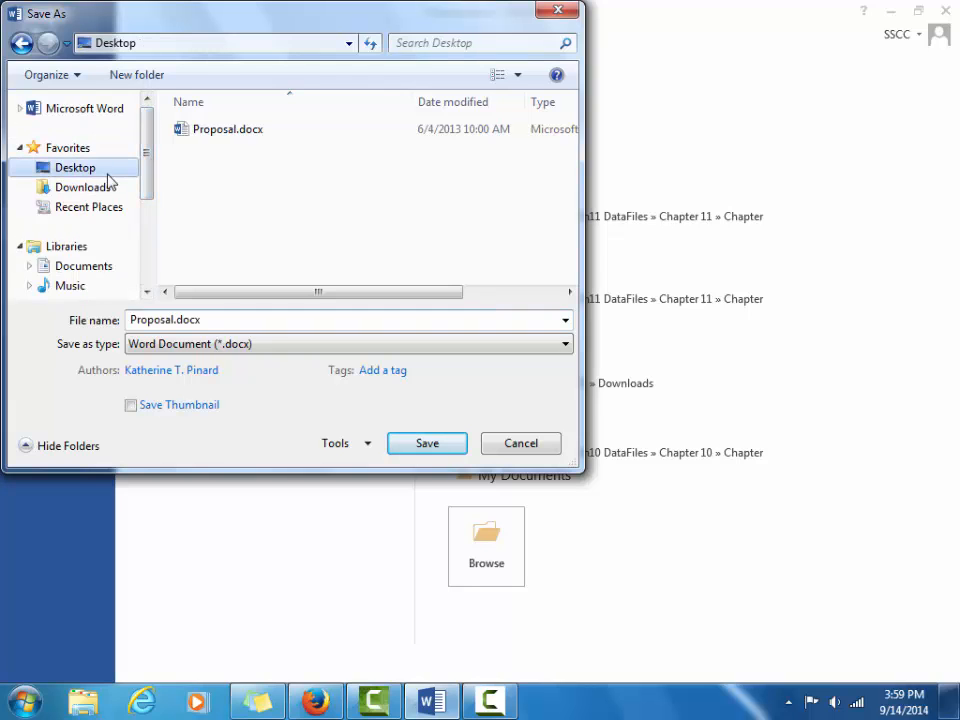
drag(211, 322, 132, 318)
text(Bi)
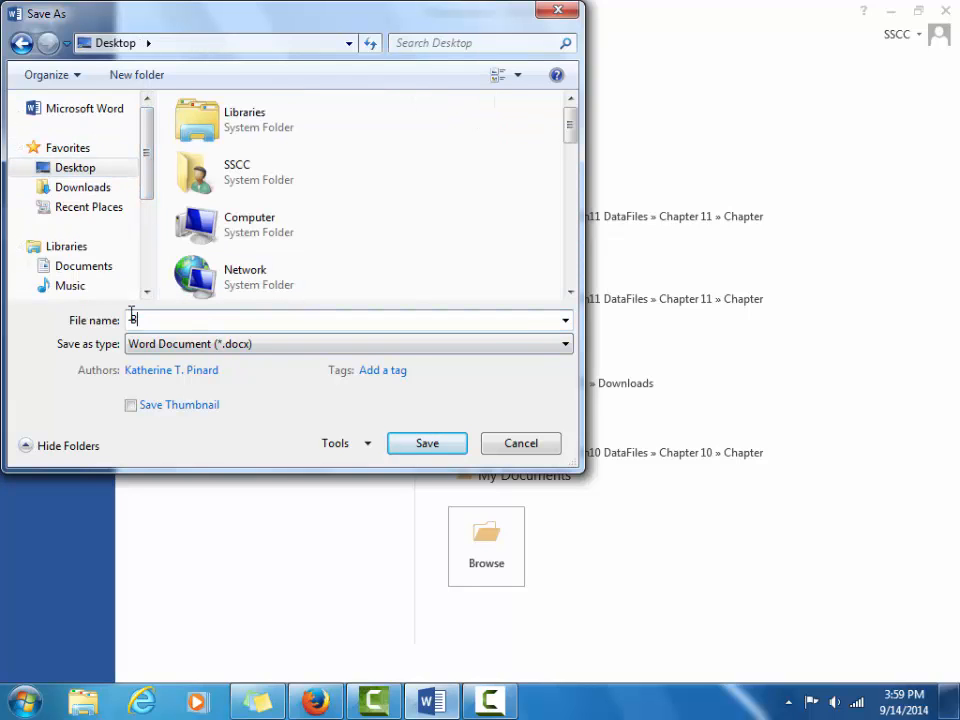
text(kingProposal)
key(Return)
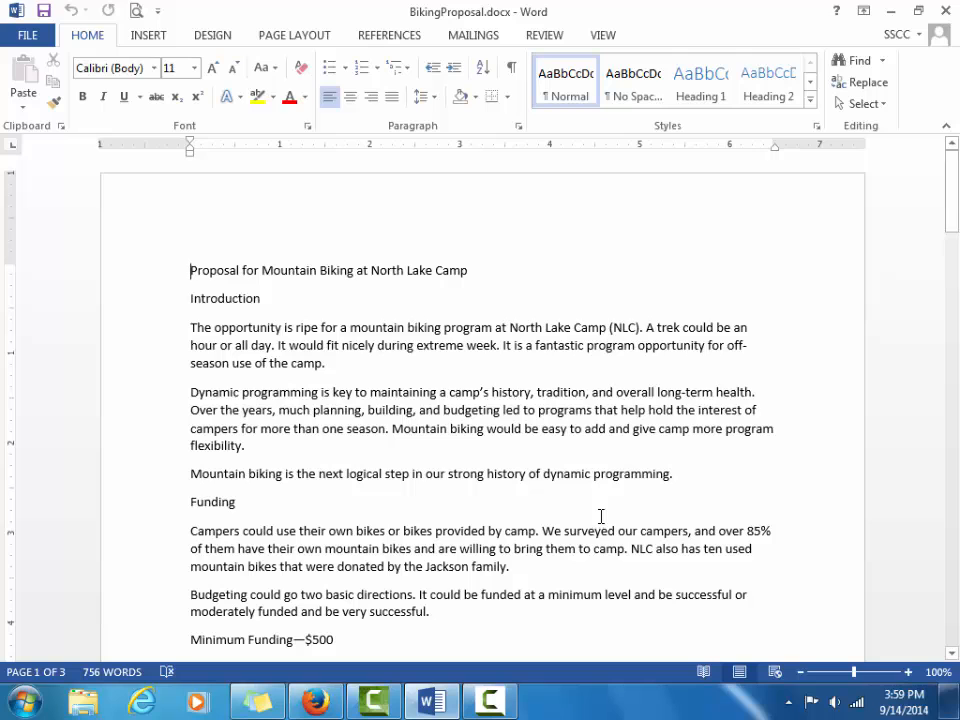
- Search the document for the word "budgeting"
click(908, 672)
click(908, 672)
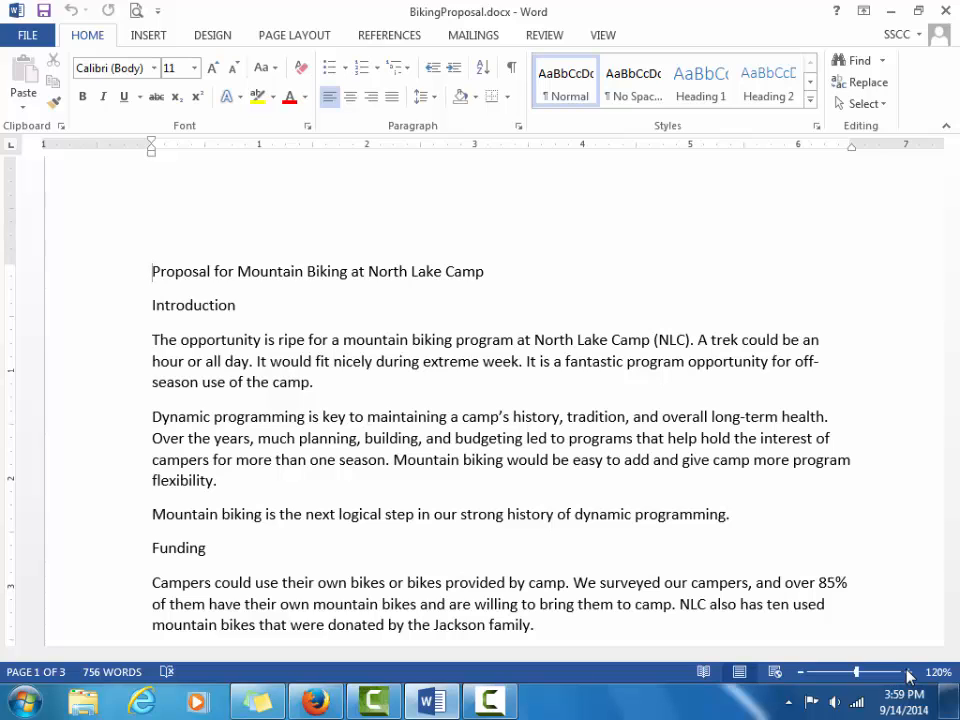
click(858, 62)
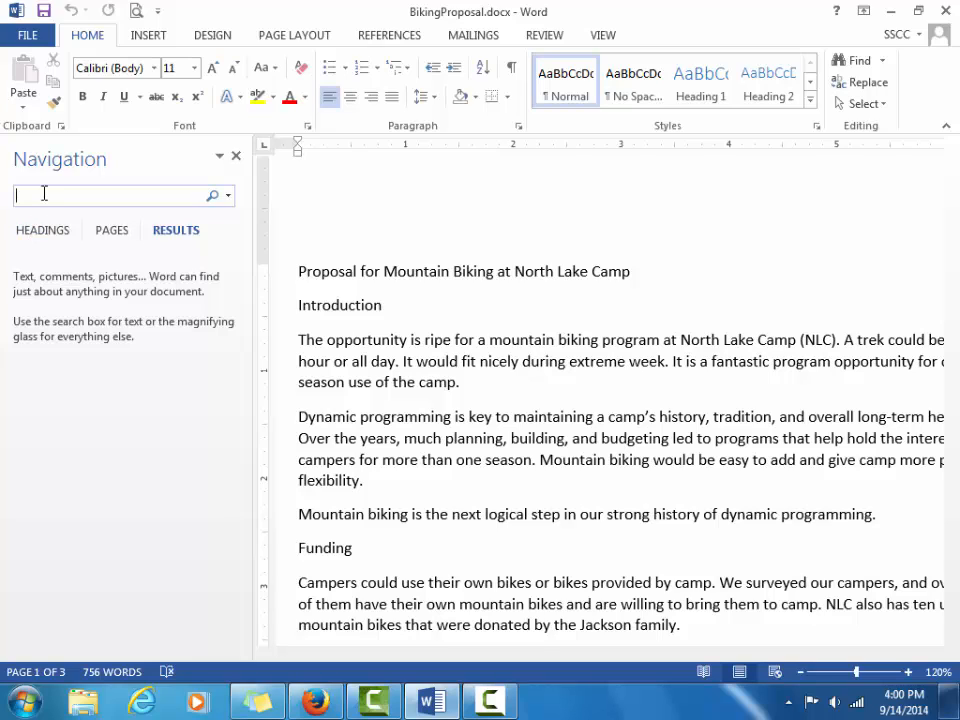
text(b)
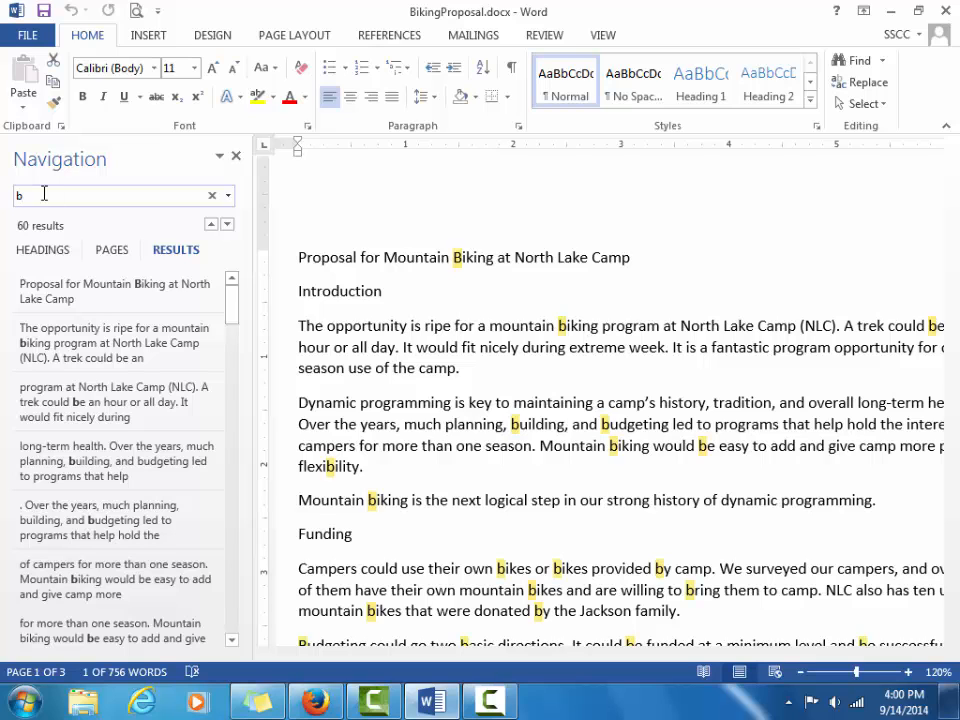
text(ud)
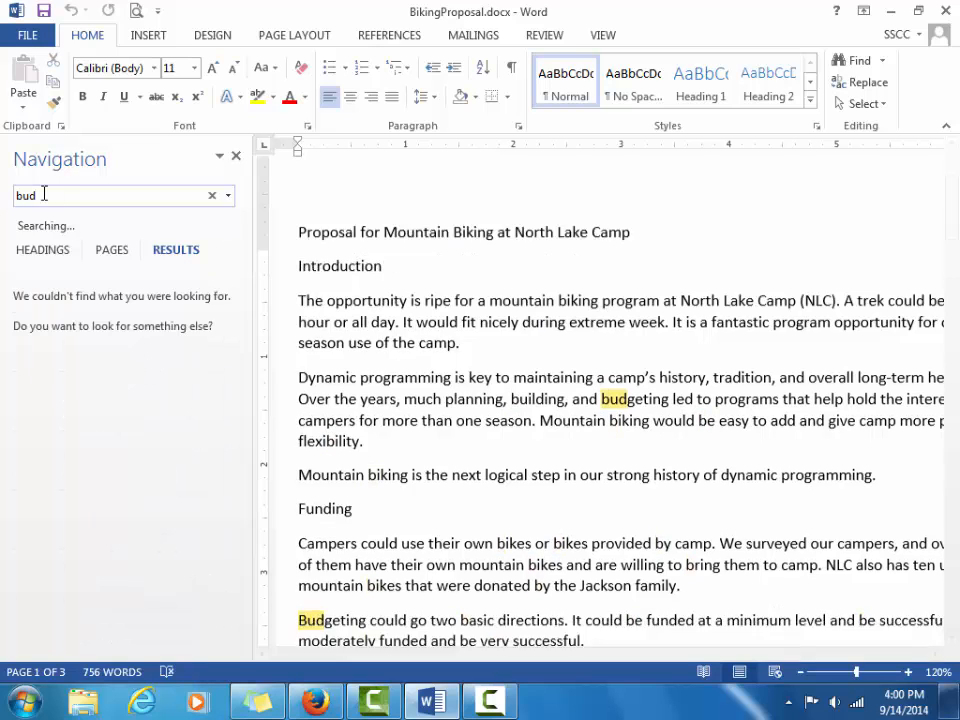
text(geting)
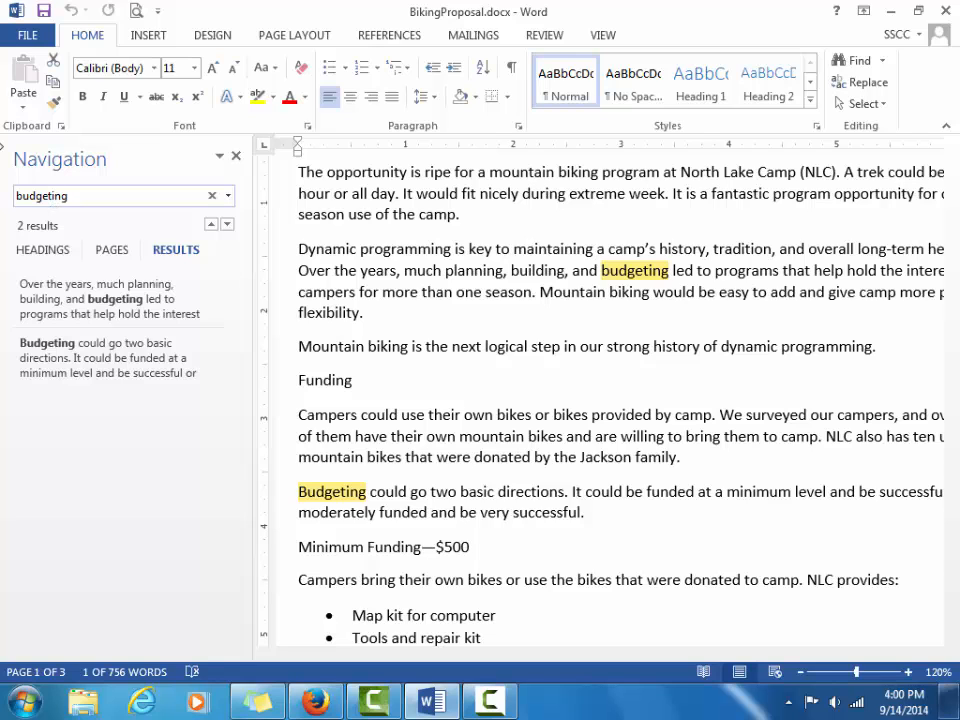
- Replace the second match, "Budgeting", with "Funding", and resume the search to the other match before closing the search
click(43, 354)
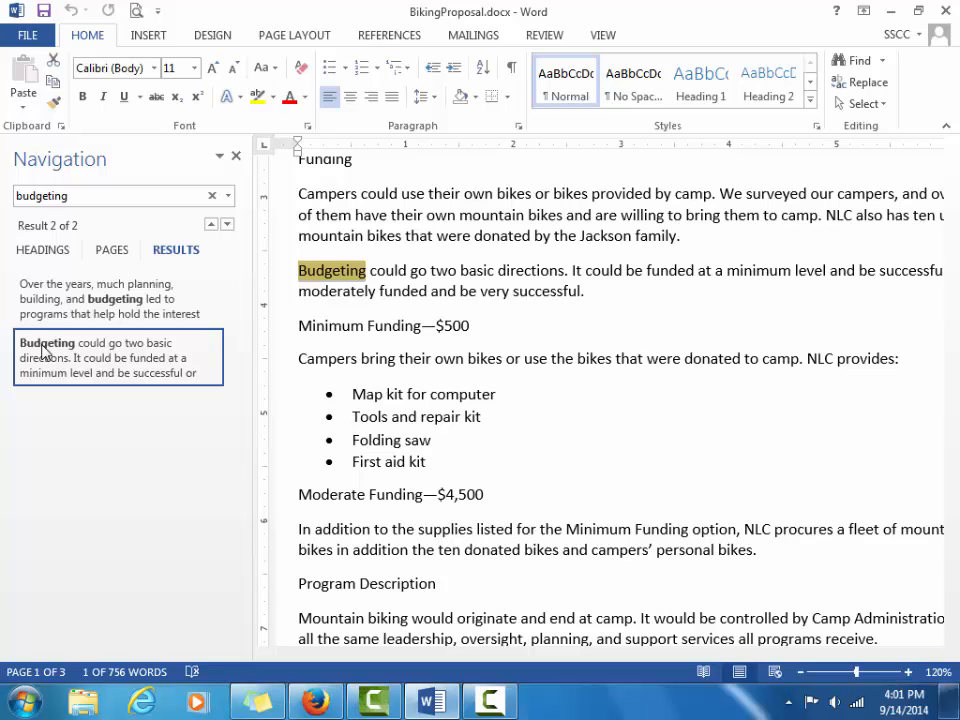
click(365, 272)
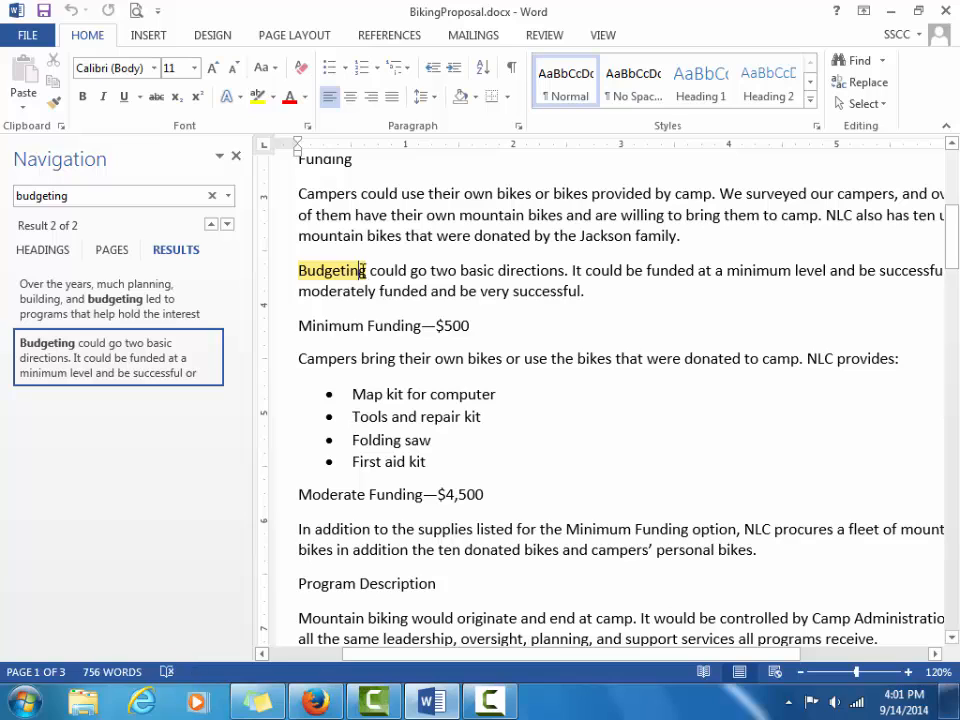
drag(366, 271, 296, 268)
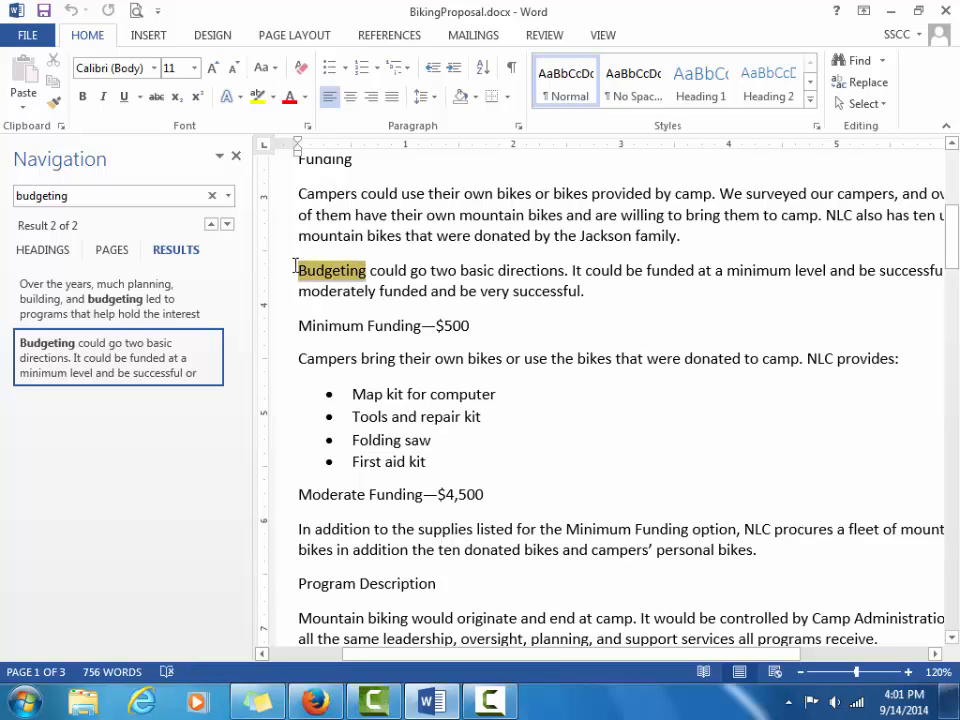
text(Fund)
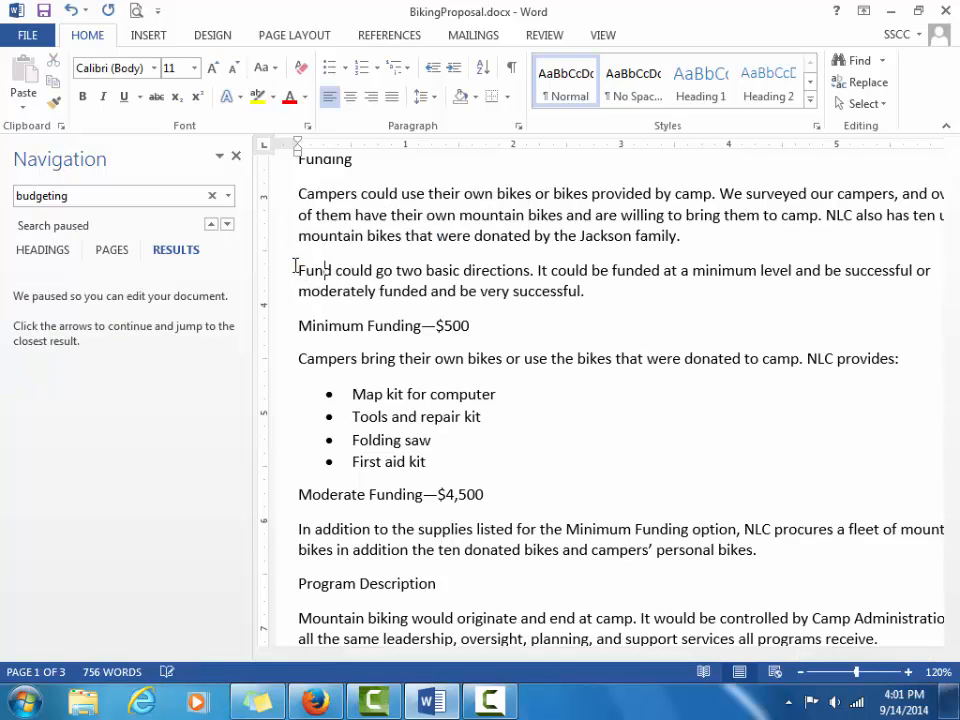
text(ing)
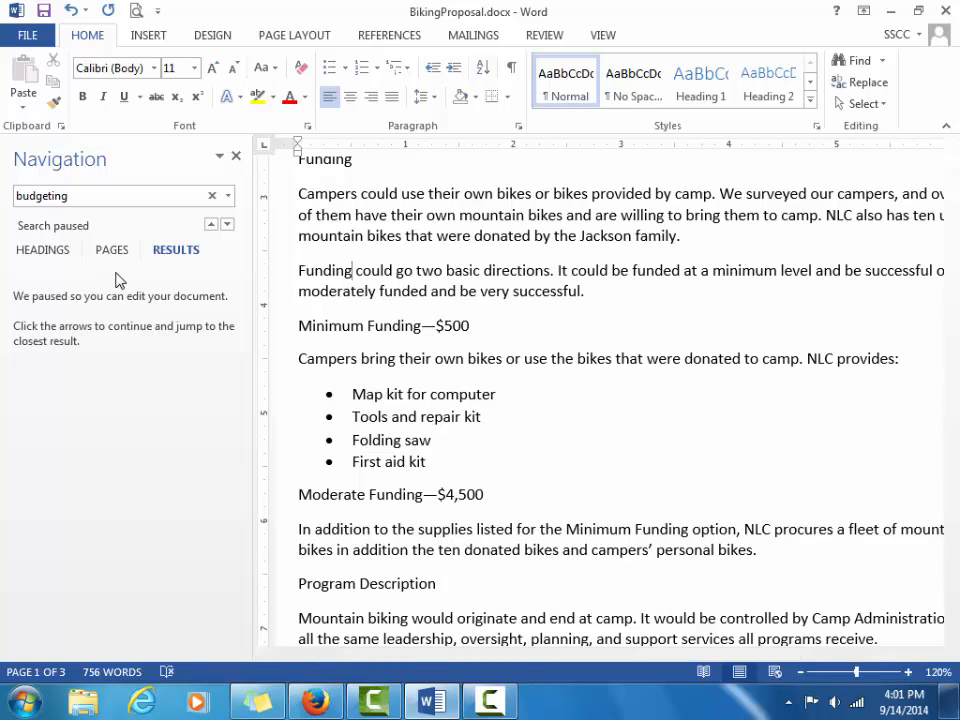
click(227, 225)
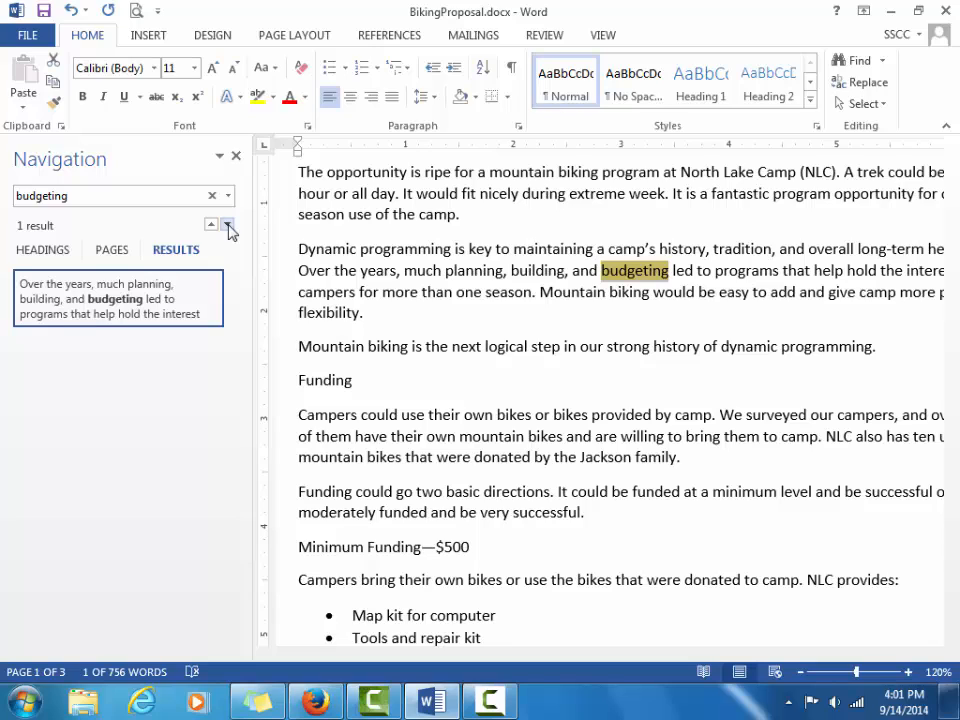
click(236, 157)
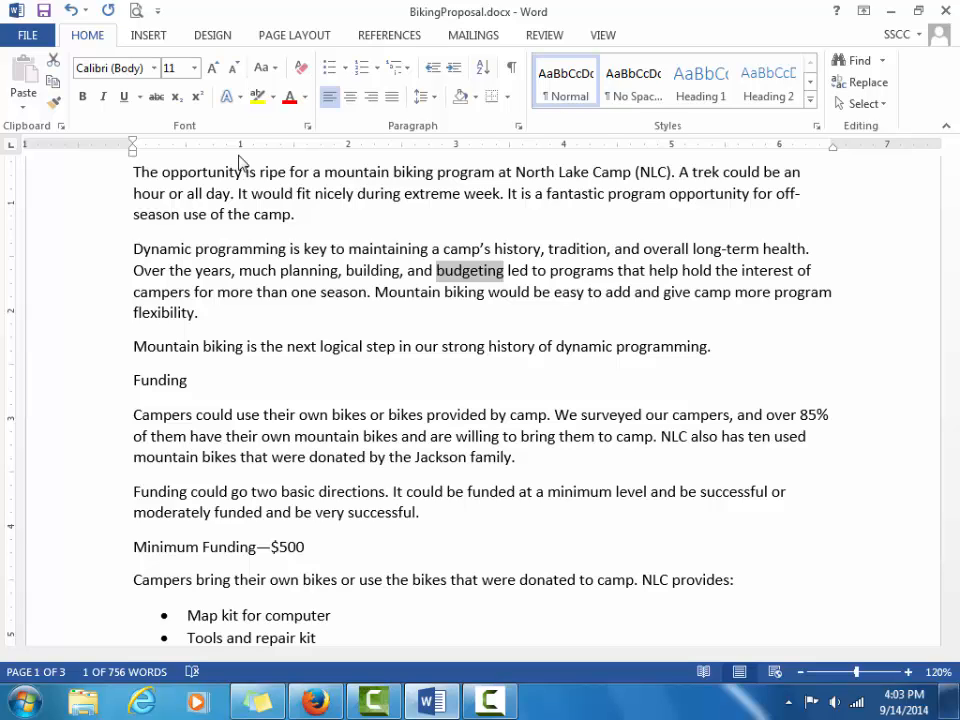
- Set up a find and replace from the start of the document that changes "bike" to "bicycle"
key(ctrl+Home)
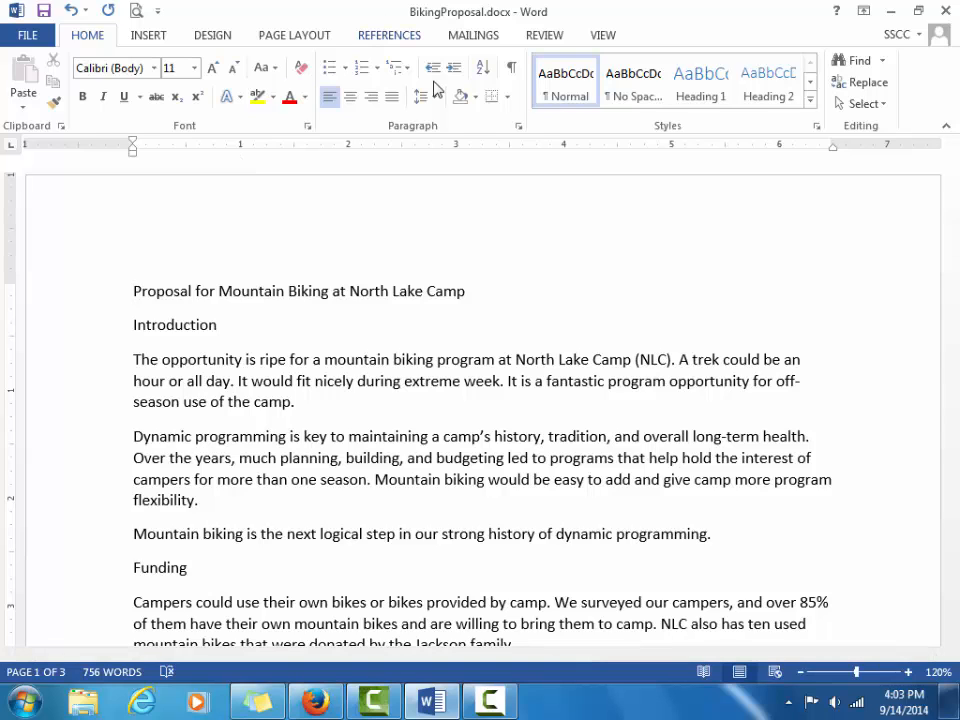
click(867, 84)
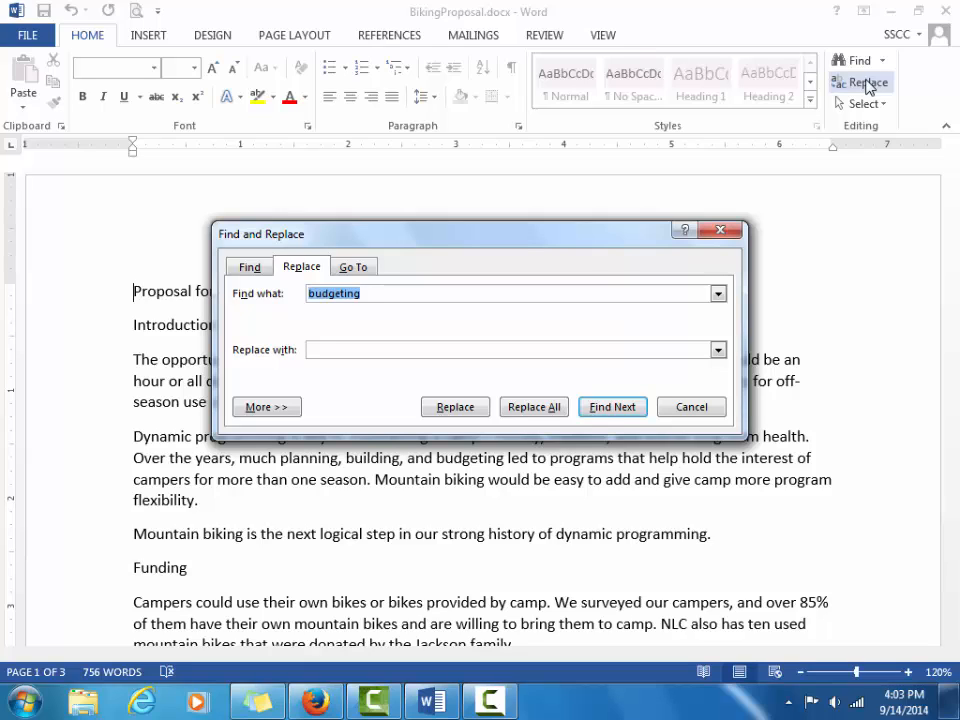
text(bike)
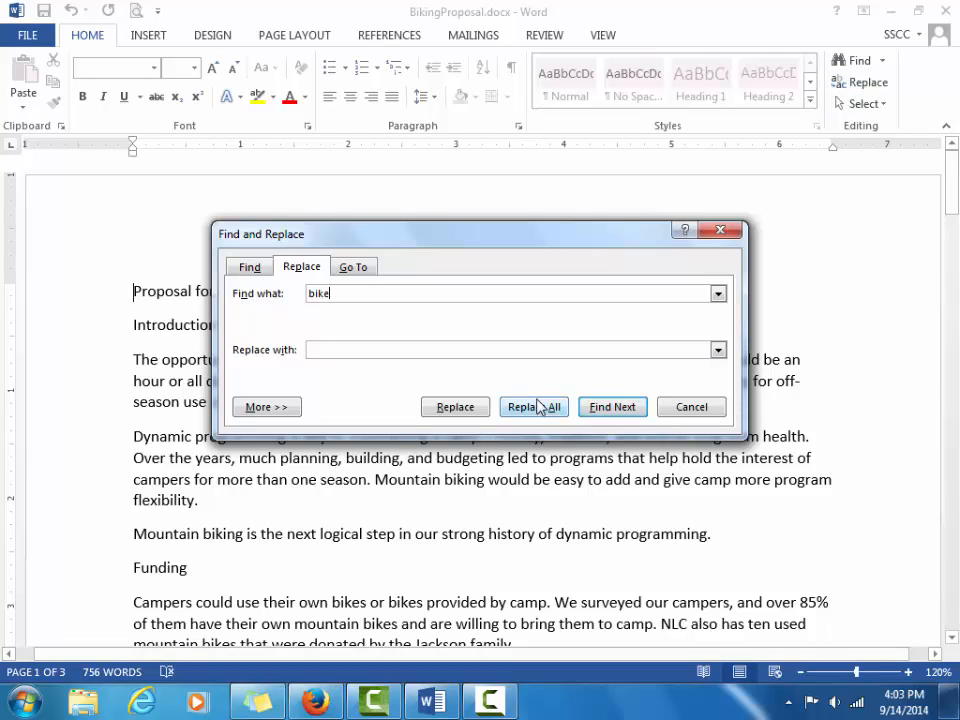
text(b)
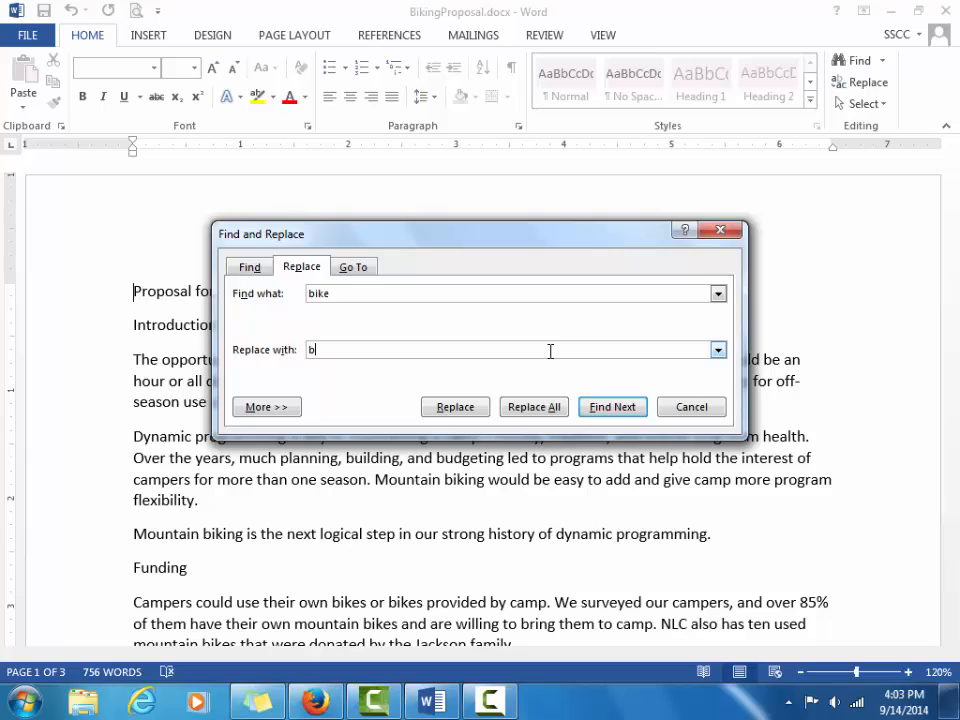
text(ycy)
text(cle)
key(BackSpace)
key(BackSpace)
key(BackSpace)
key(BackSpace)
key(BackSpace)
key(BackSpace)
text(icycle)
- Replace the first occurrence of "bike" with "bicycle" individually, and replace all remaining occurrences at once
click(612, 407)
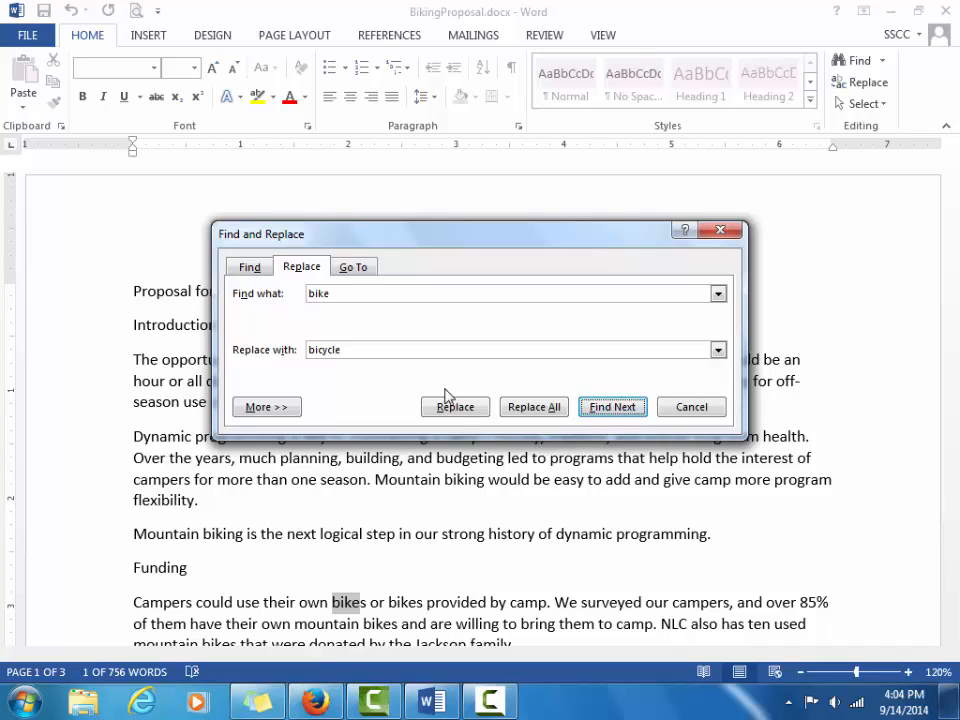
click(455, 407)
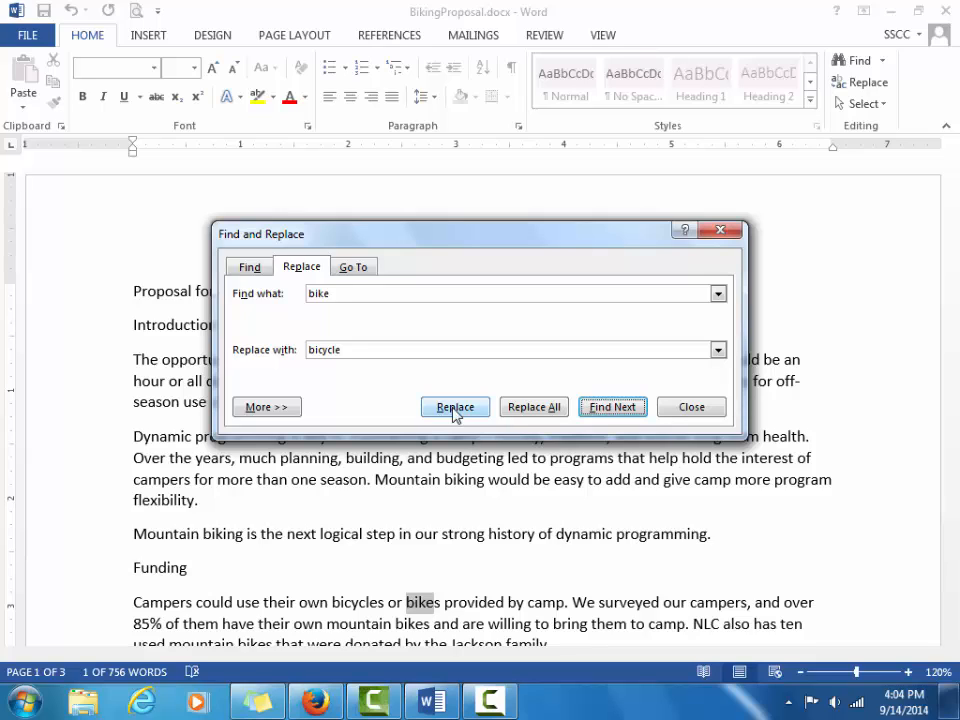
click(530, 410)
key(Escape)
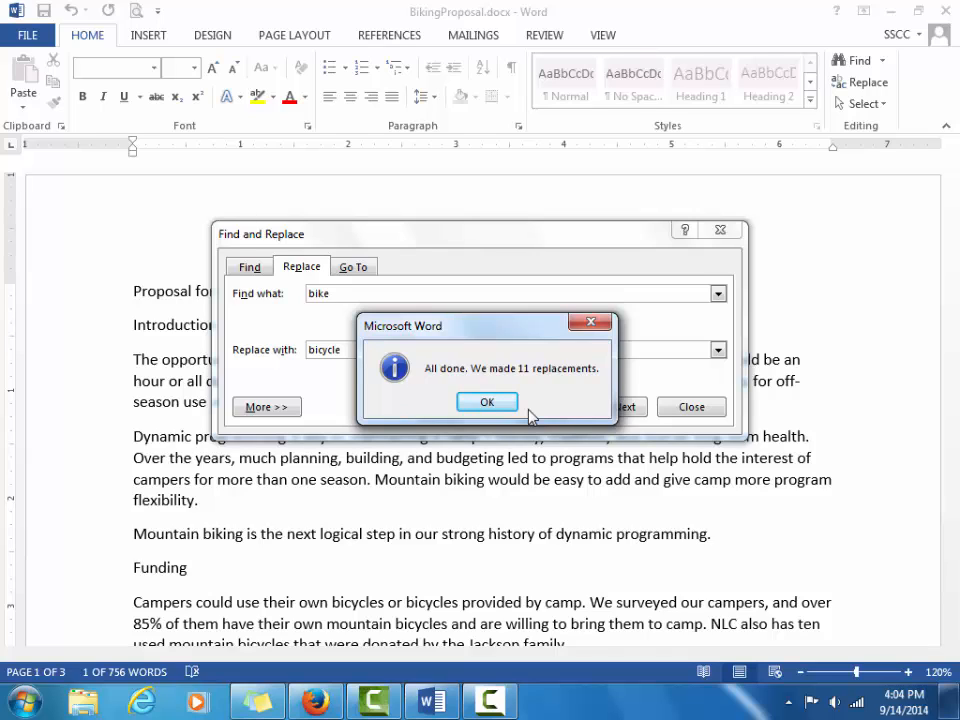
click(494, 403)
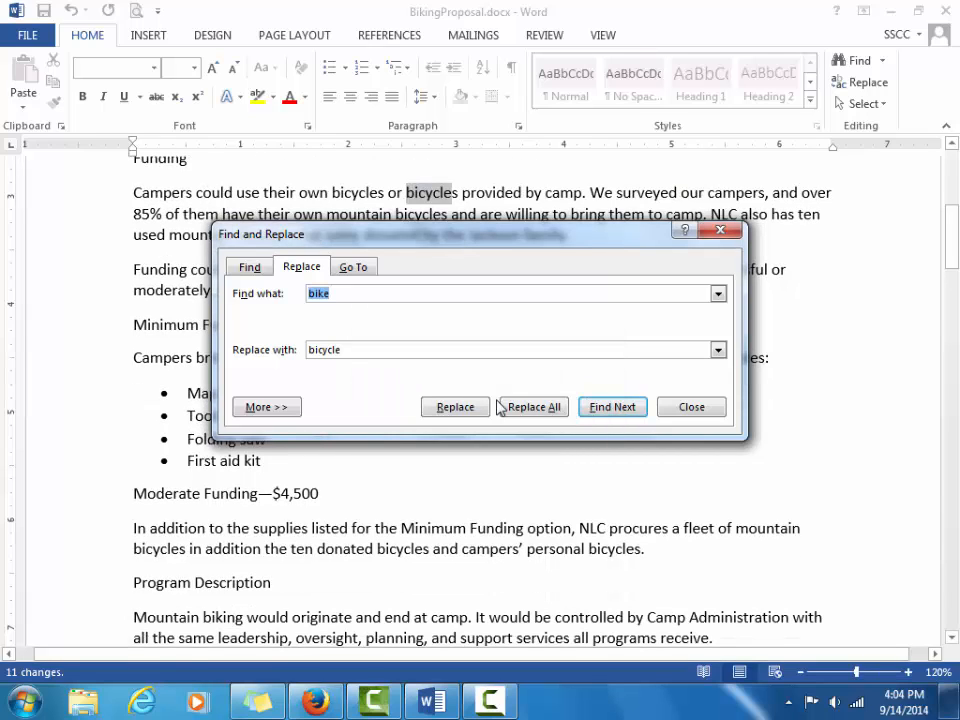
- Close the find and replace, save the document and return to its beginning
click(692, 407)
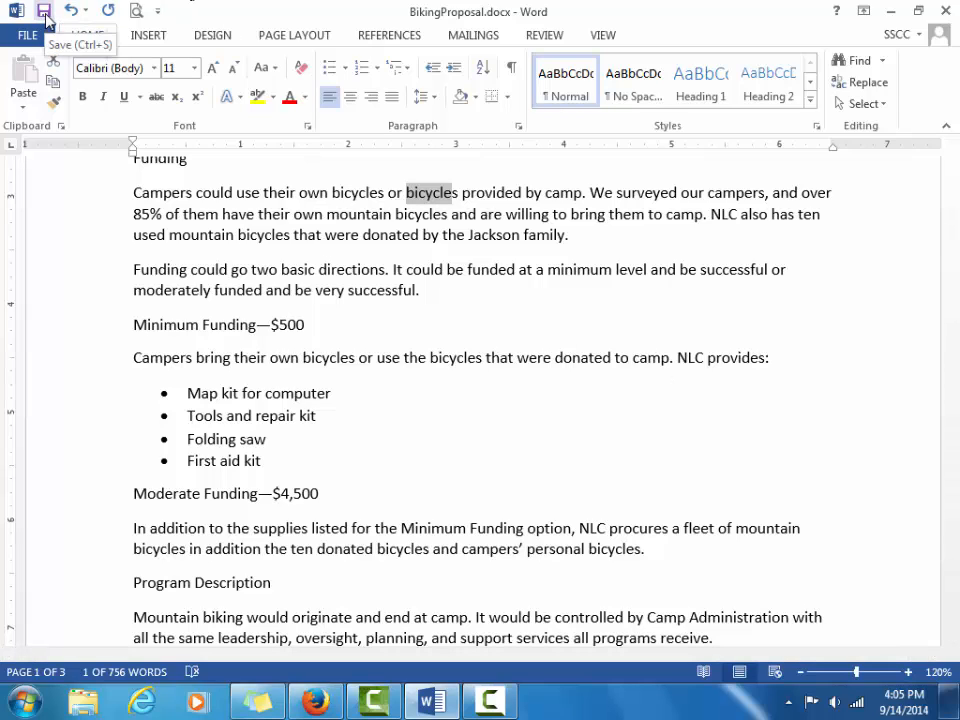
click(44, 11)
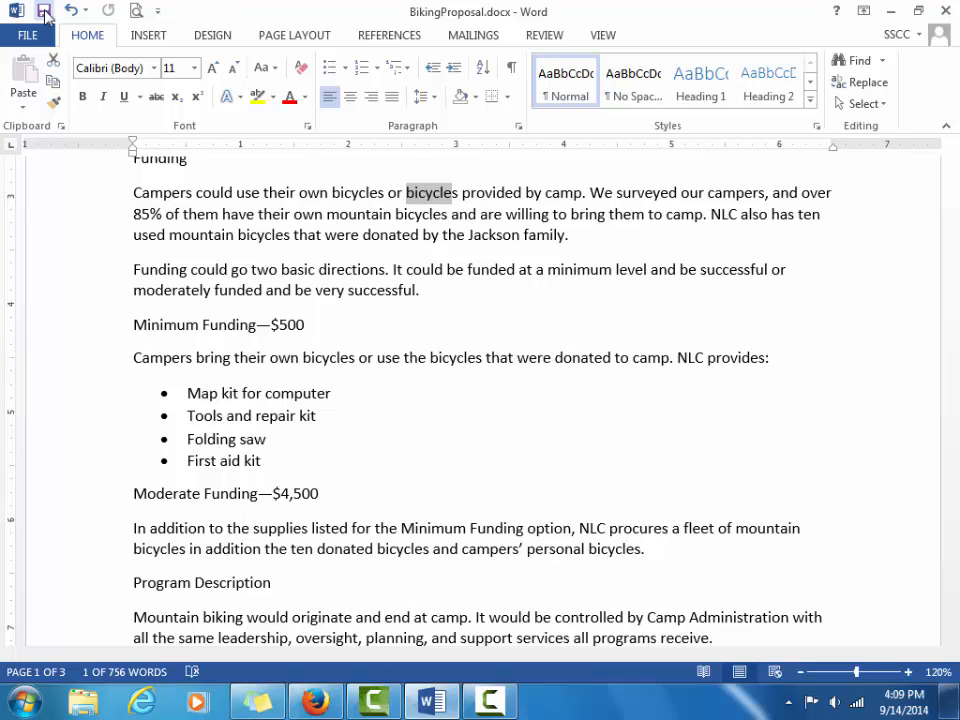
key(ctrl+Home)
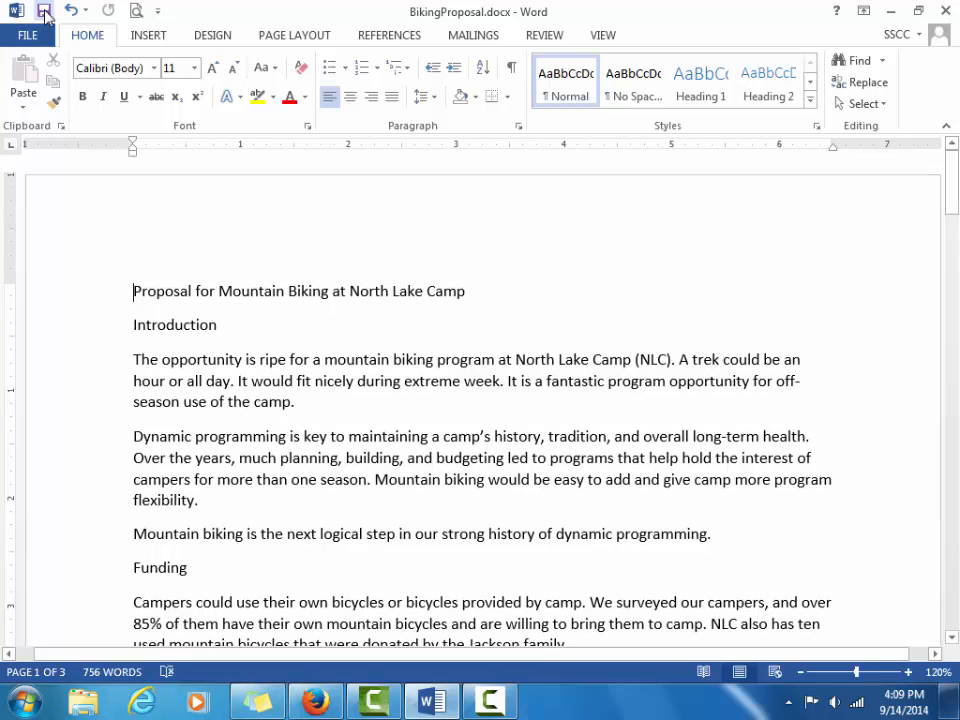
click(44, 12)
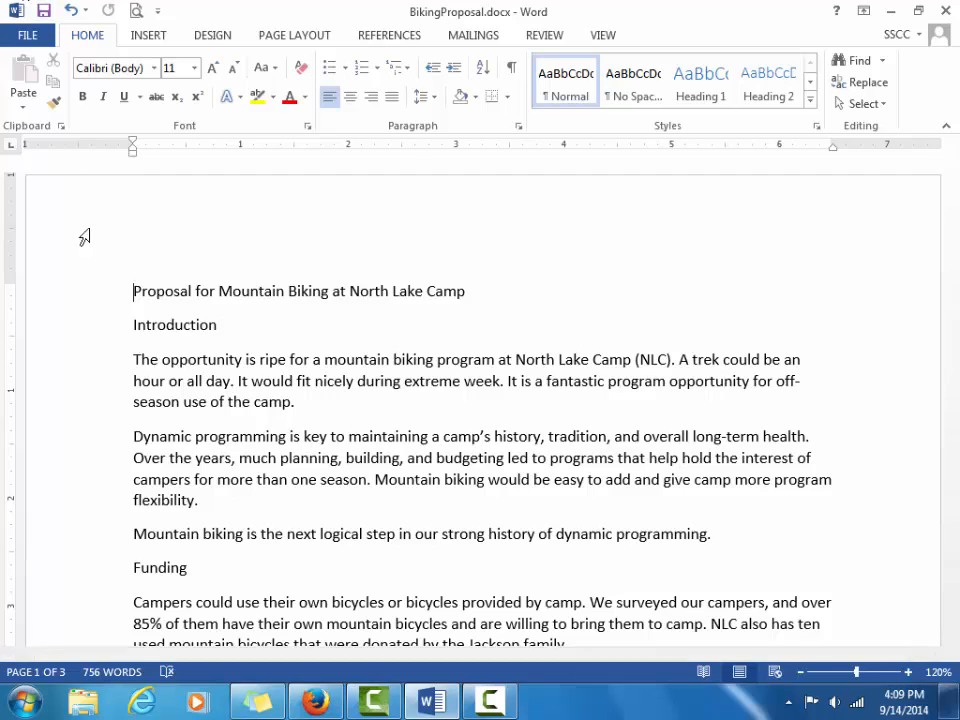
- Apply the Title style to the line "Proposal for Mountain Biking at North Lake Camp" and Heading 1 to "Introduction"
drag(134, 291, 457, 293)
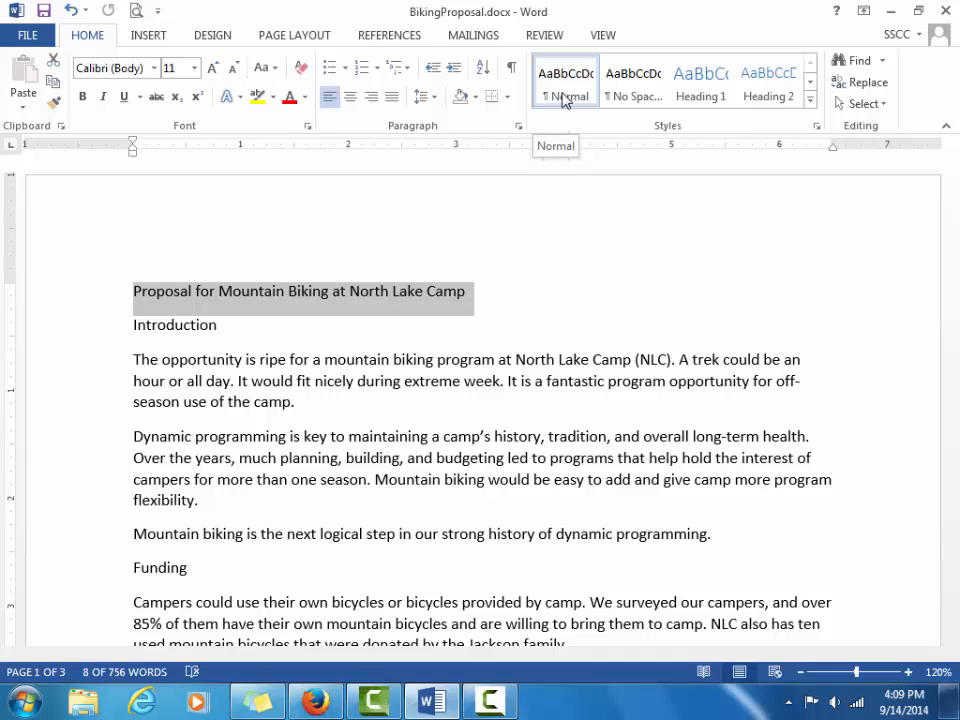
click(811, 104)
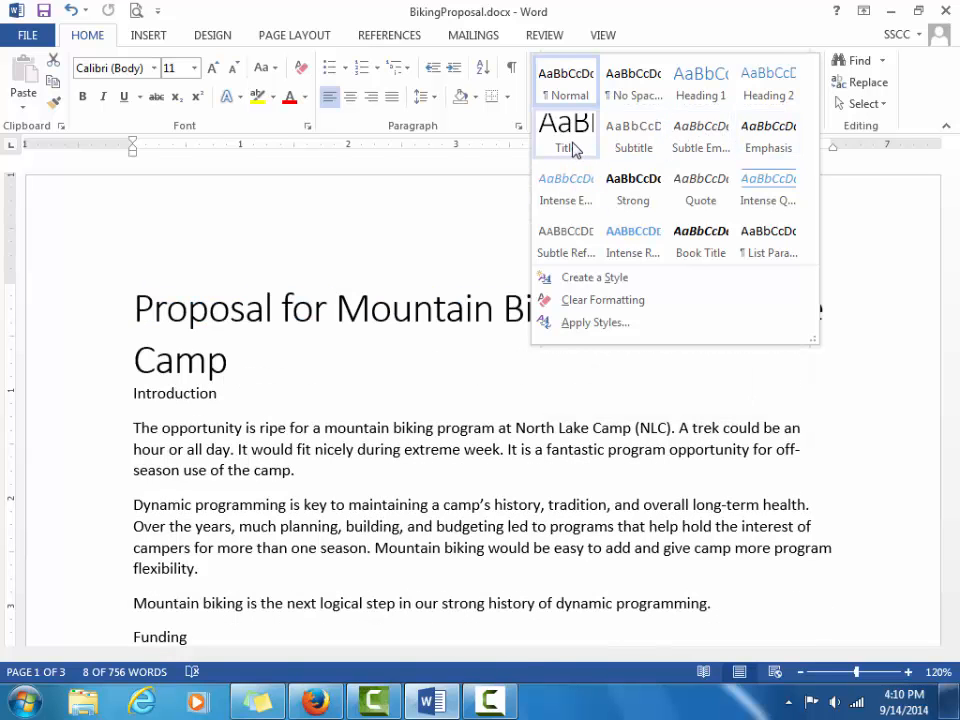
click(573, 149)
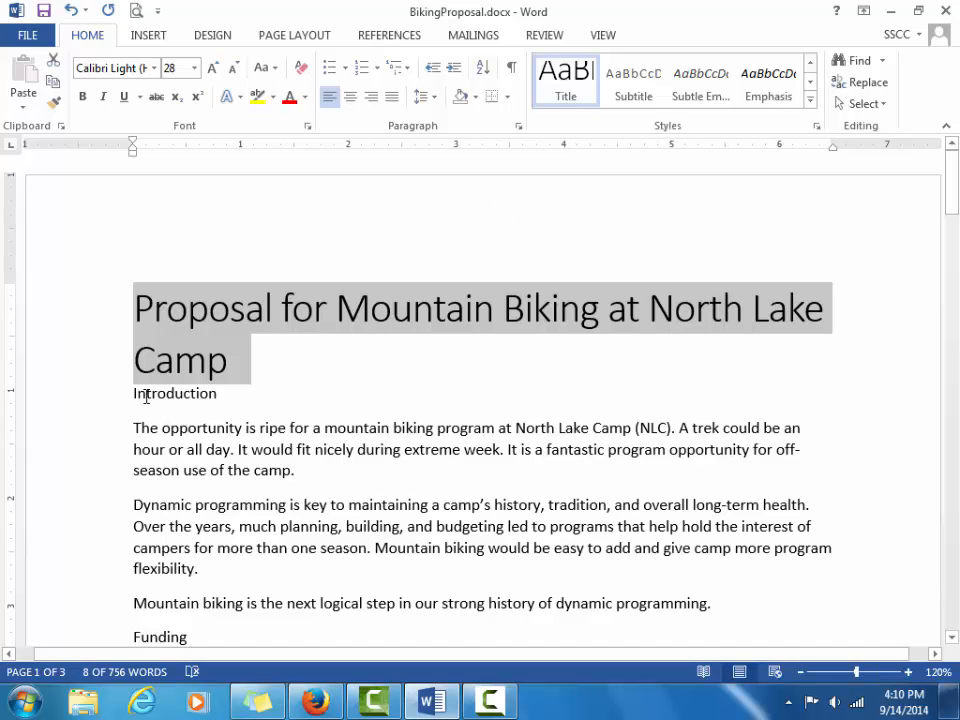
drag(134, 392, 221, 399)
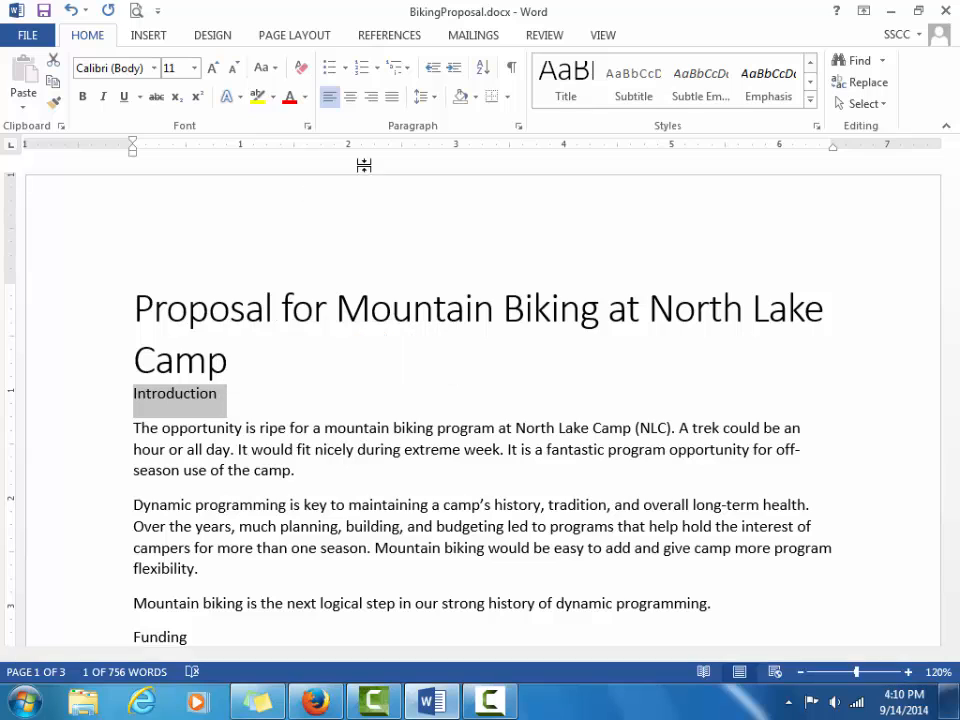
click(809, 101)
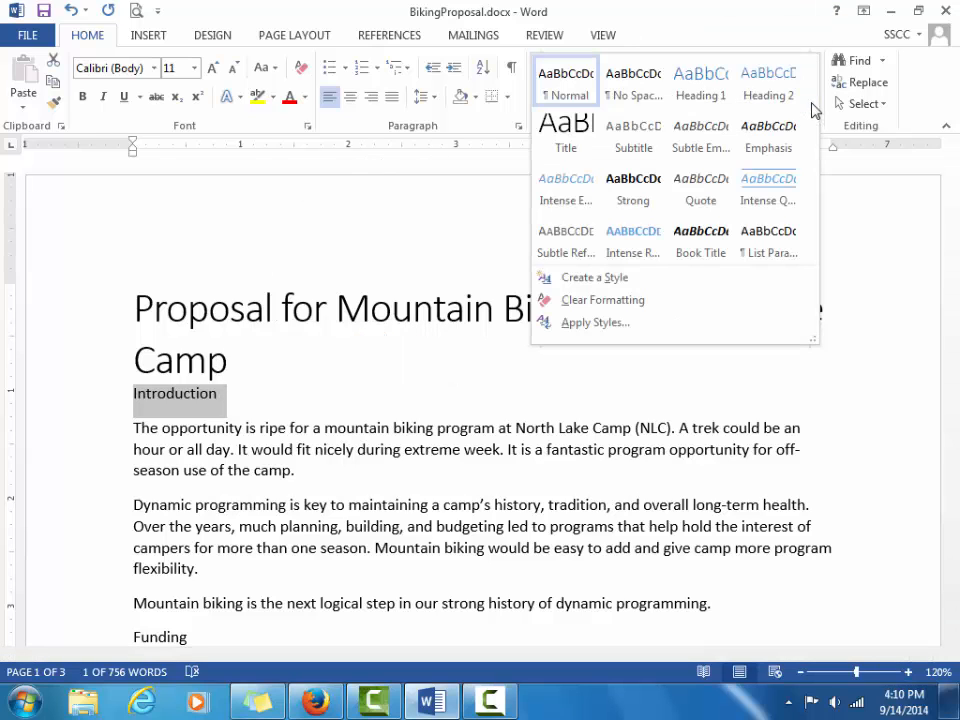
click(722, 93)
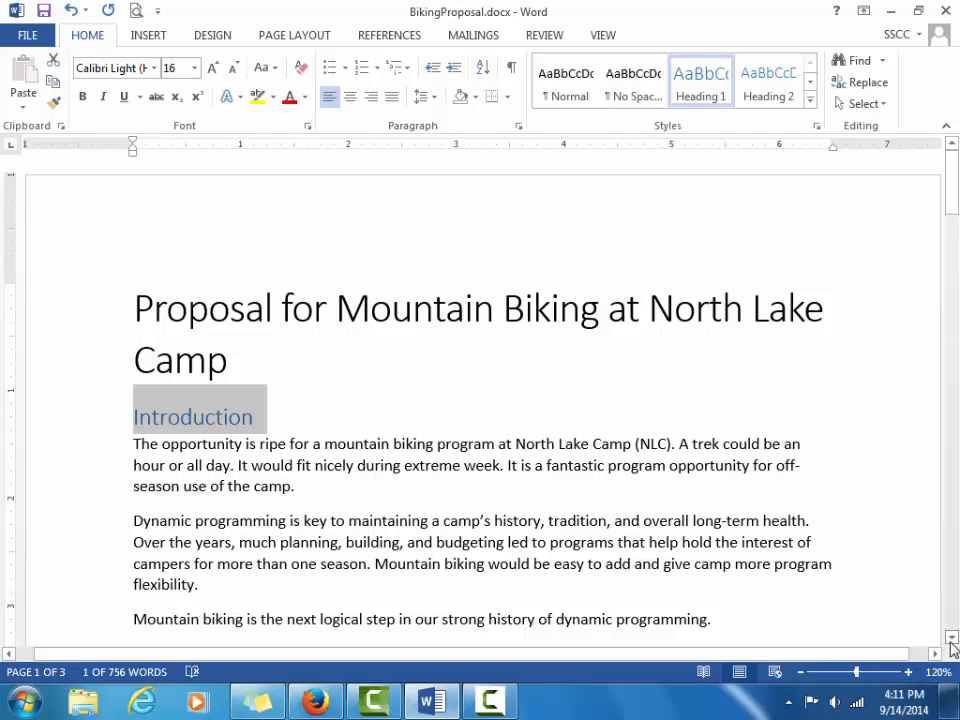
- Apply the Heading 2 style to the "Funding" line below the introduction paragraphs
scroll(953, 648, down, 1)
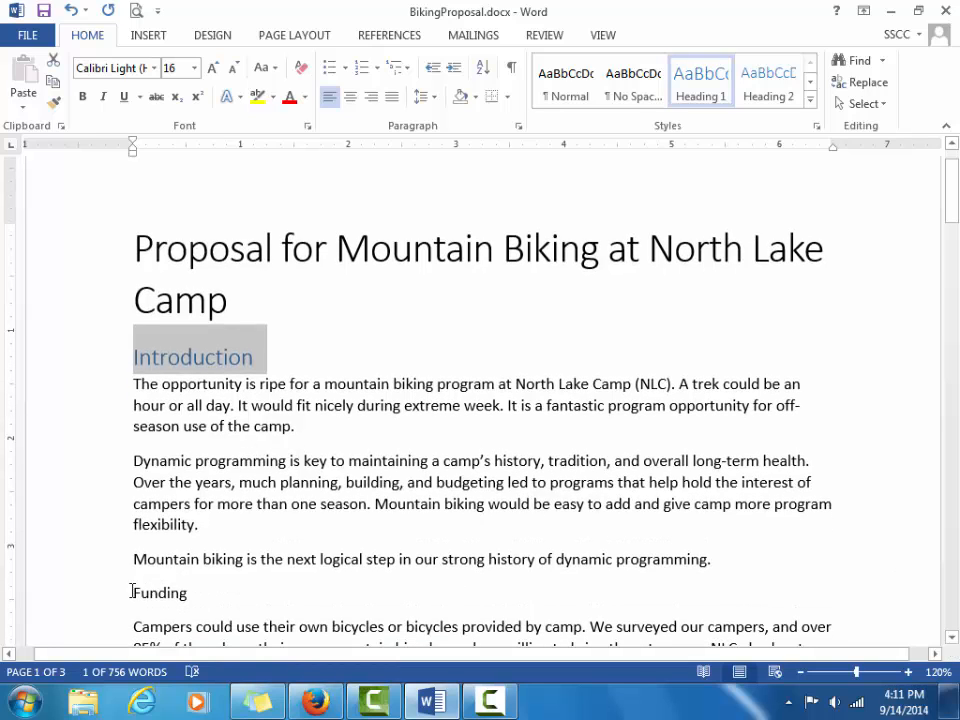
drag(132, 592, 190, 592)
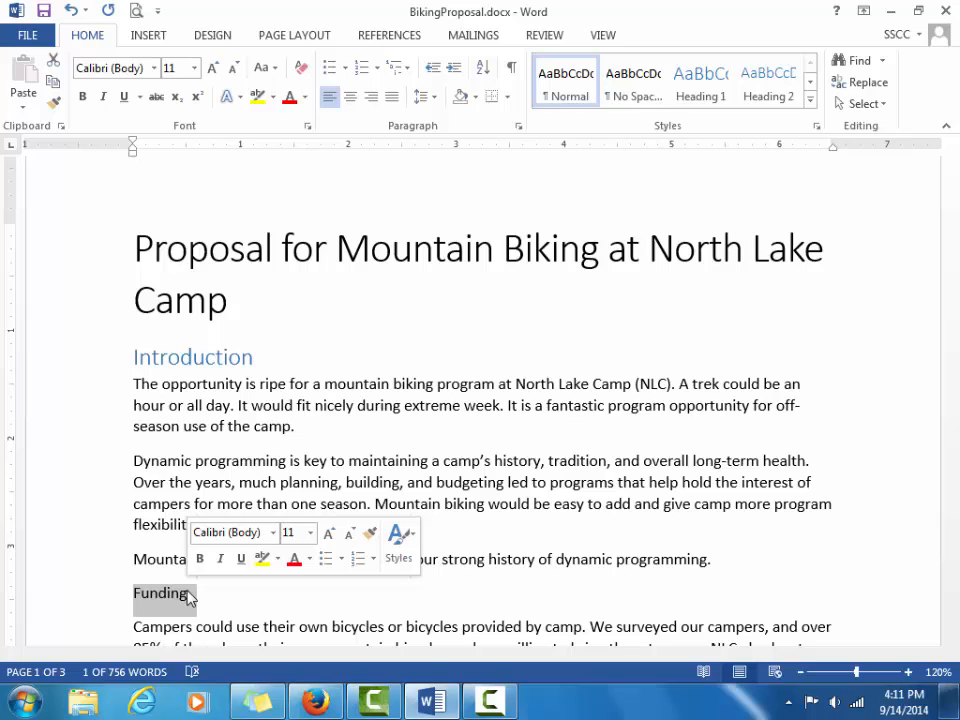
click(764, 93)
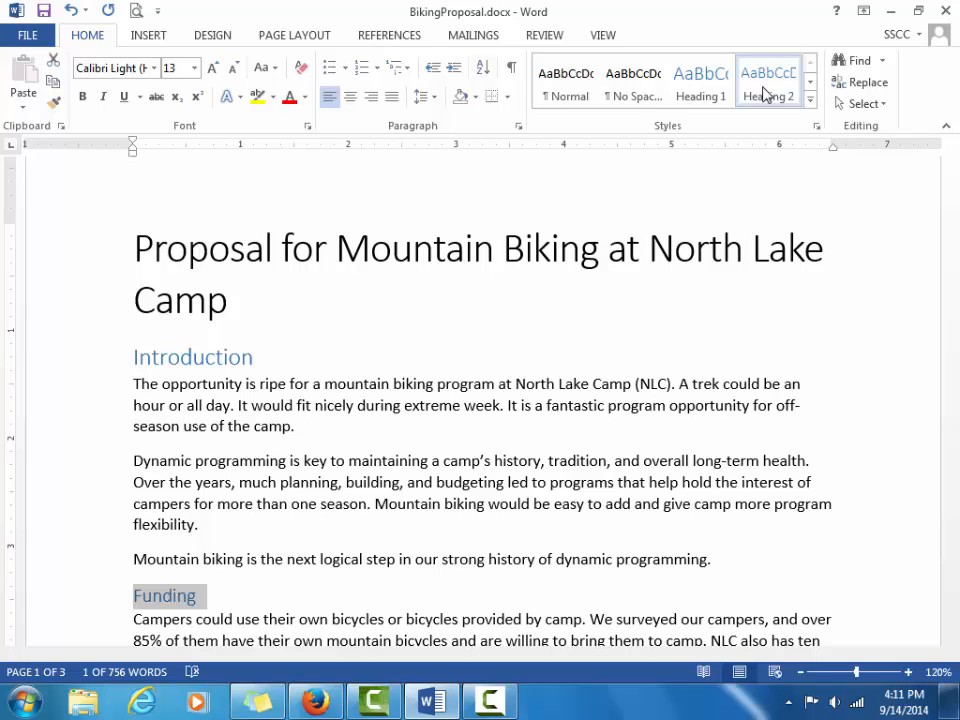
click(810, 100)
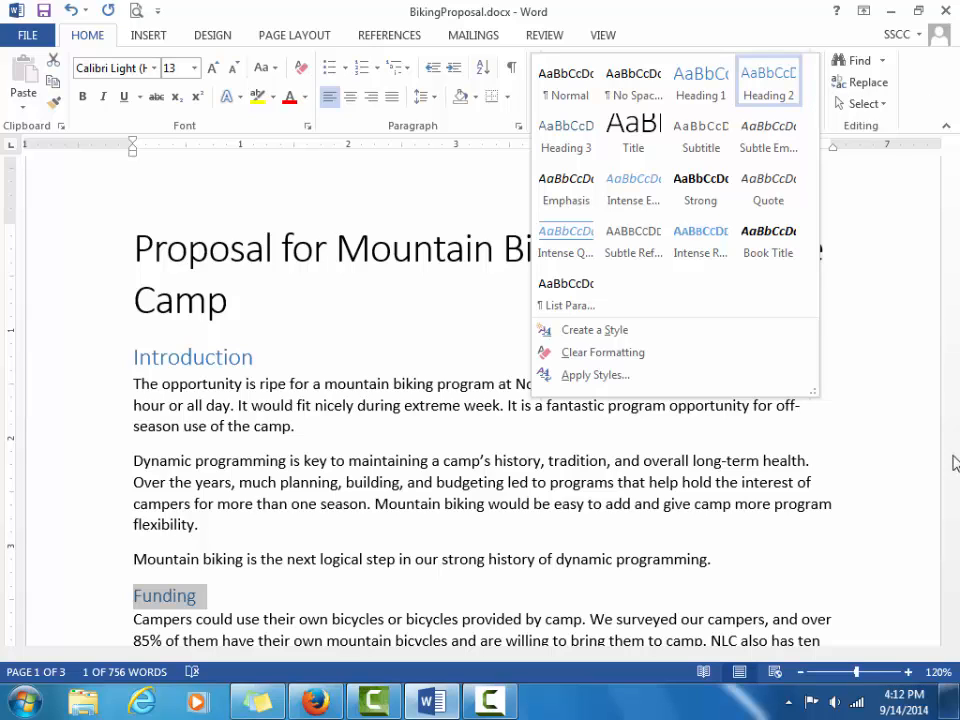
click(932, 504)
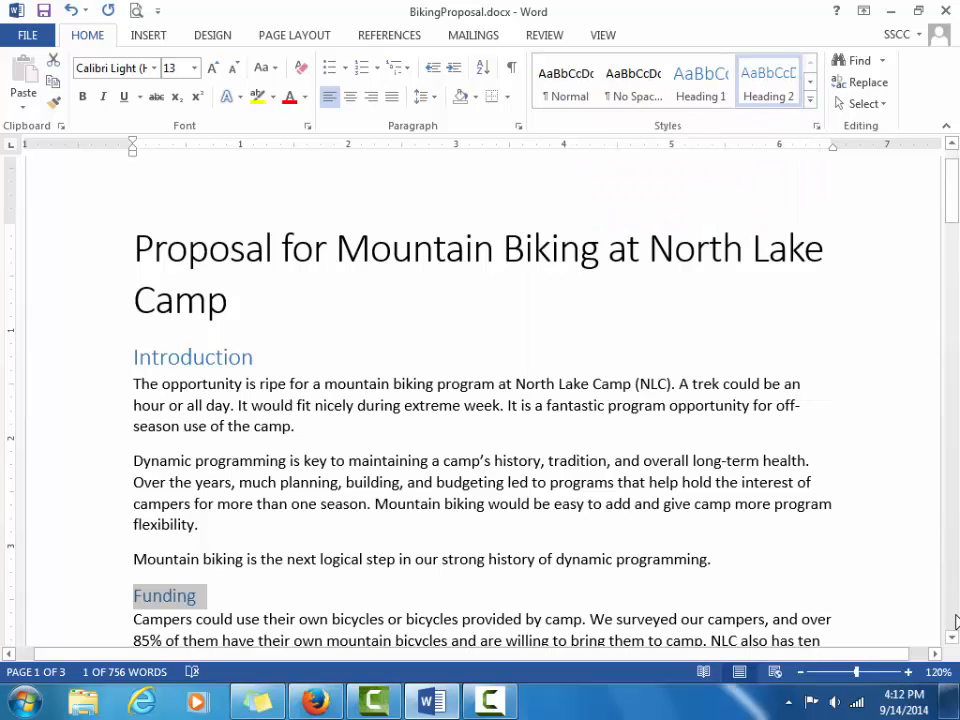
- Apply the Heading 3 style to the "Minimum Funding—$500" and "Moderate Funding—$4,500" lines
scroll(951, 647, down, 3)
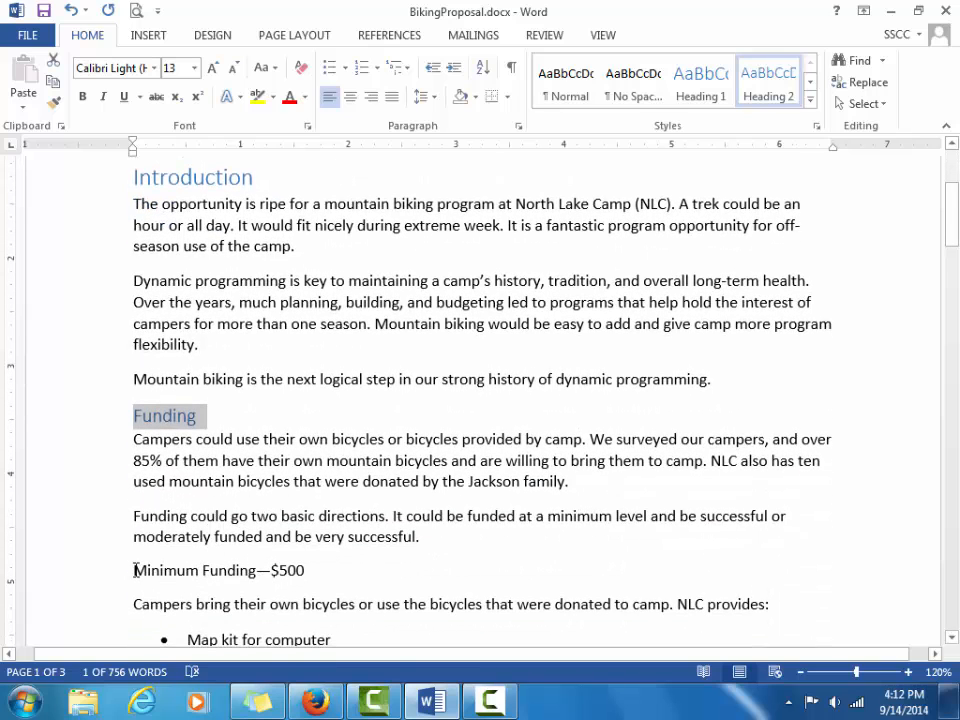
drag(133, 570, 306, 575)
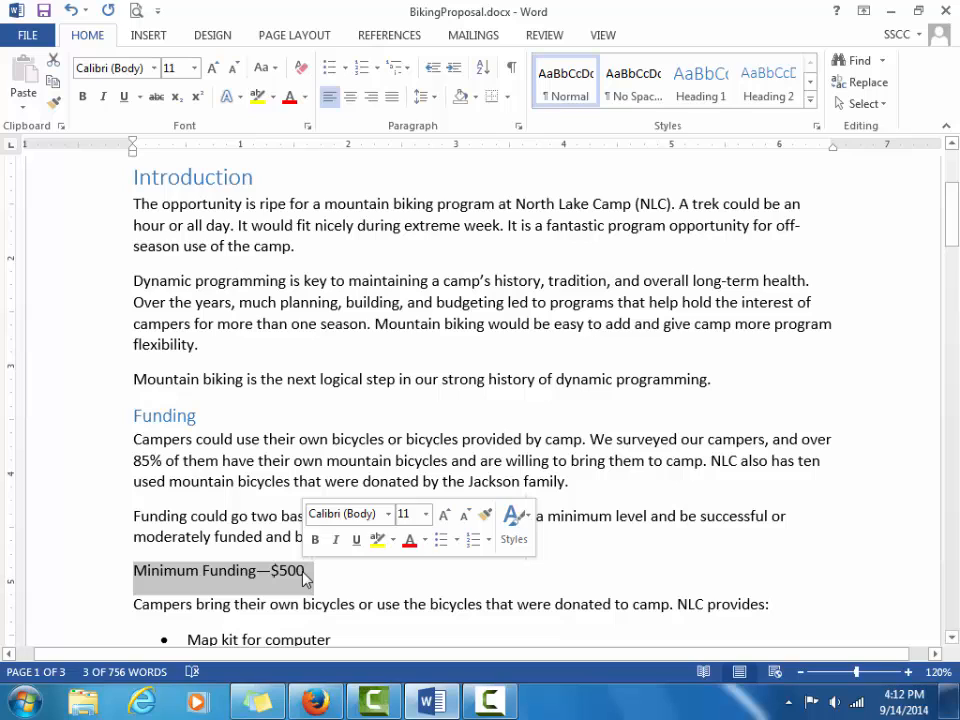
click(810, 100)
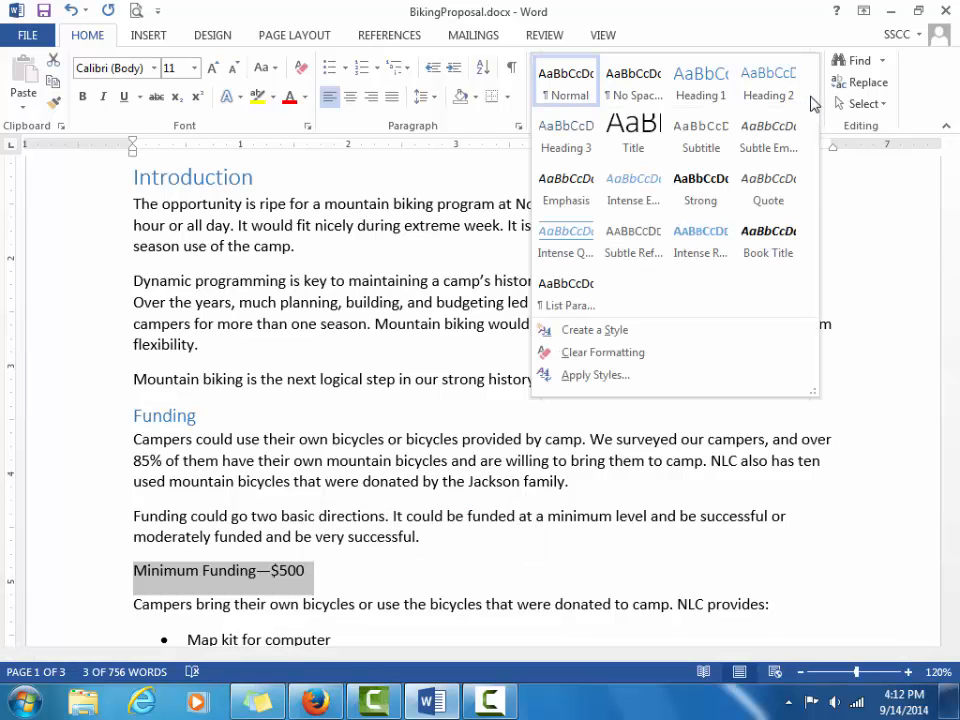
click(586, 136)
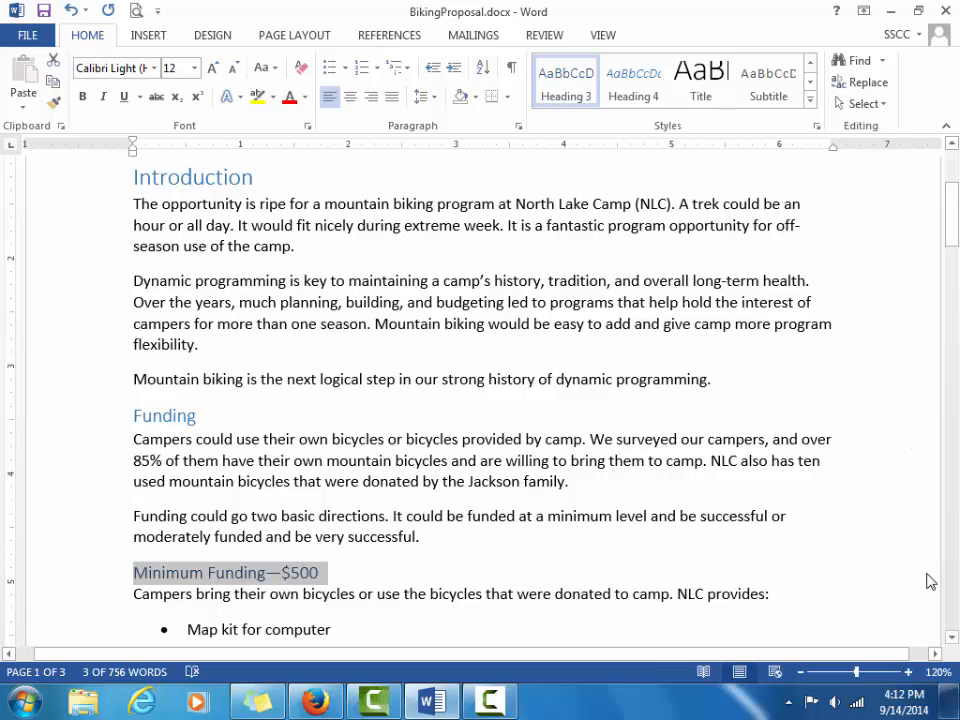
click(952, 637)
scroll(407, 516, down, 4)
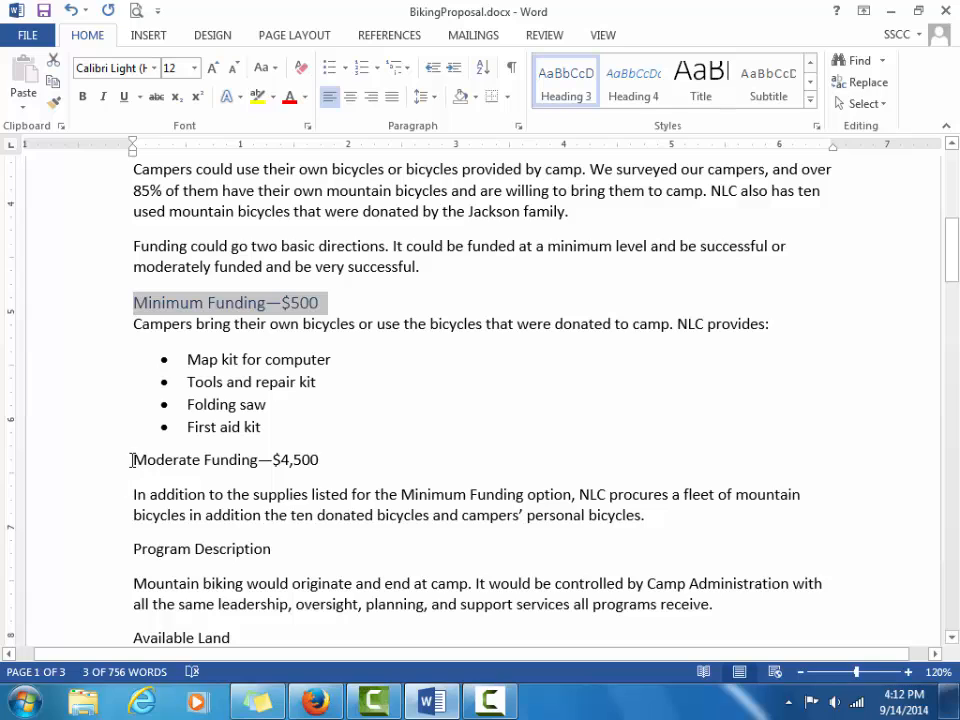
drag(133, 461, 327, 452)
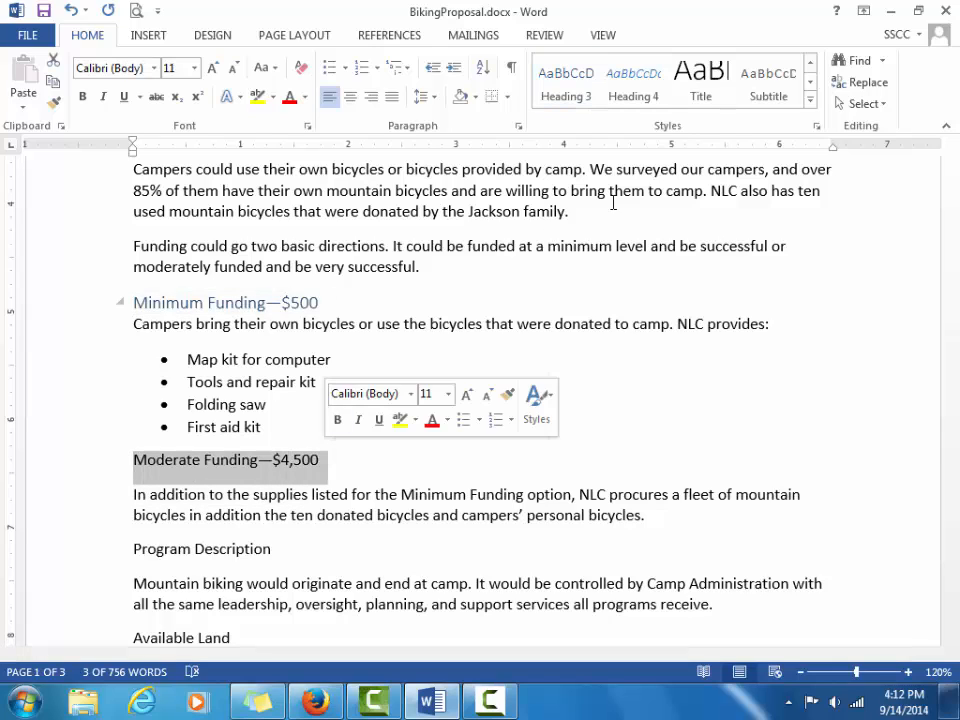
click(810, 100)
click(583, 155)
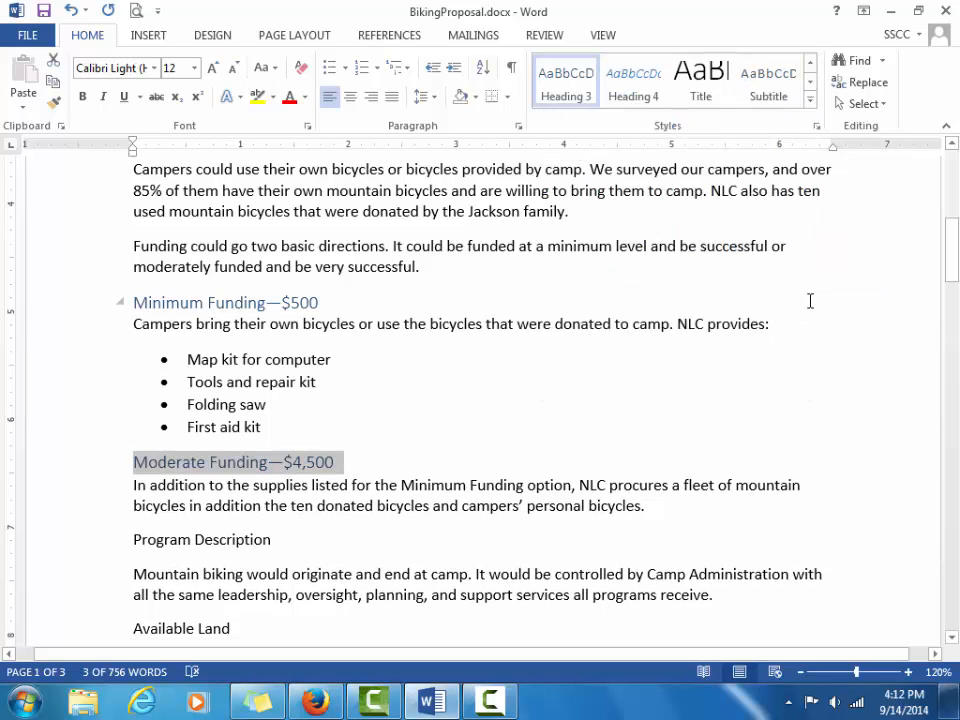
- Apply the Heading 1 style to the "Program Description" line and Heading 2 to "Available Land"
click(952, 638)
click(952, 638)
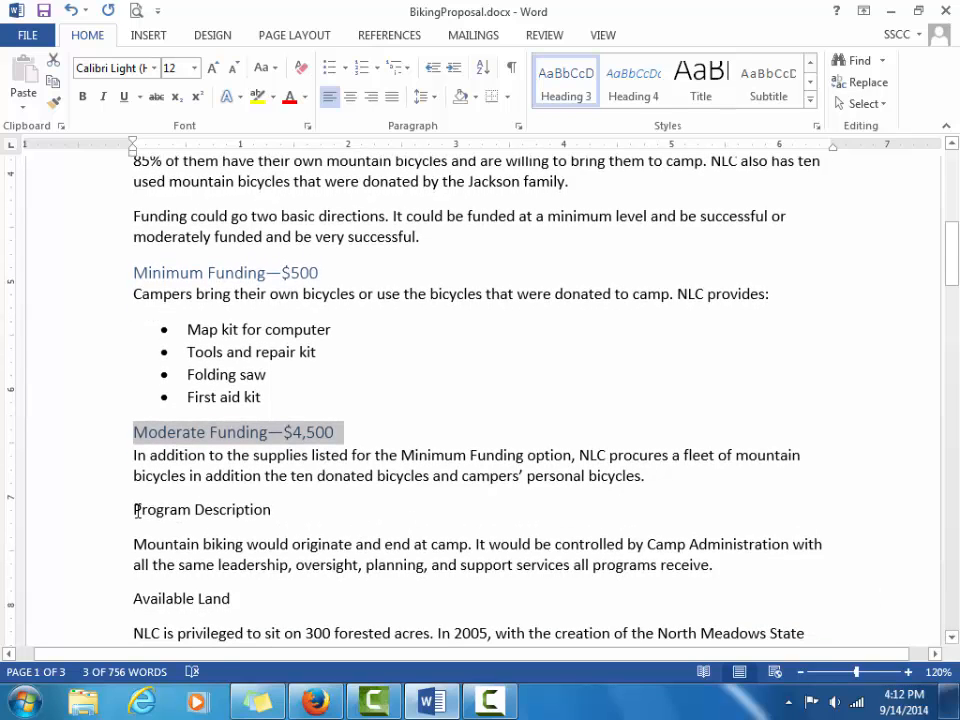
drag(133, 509, 257, 513)
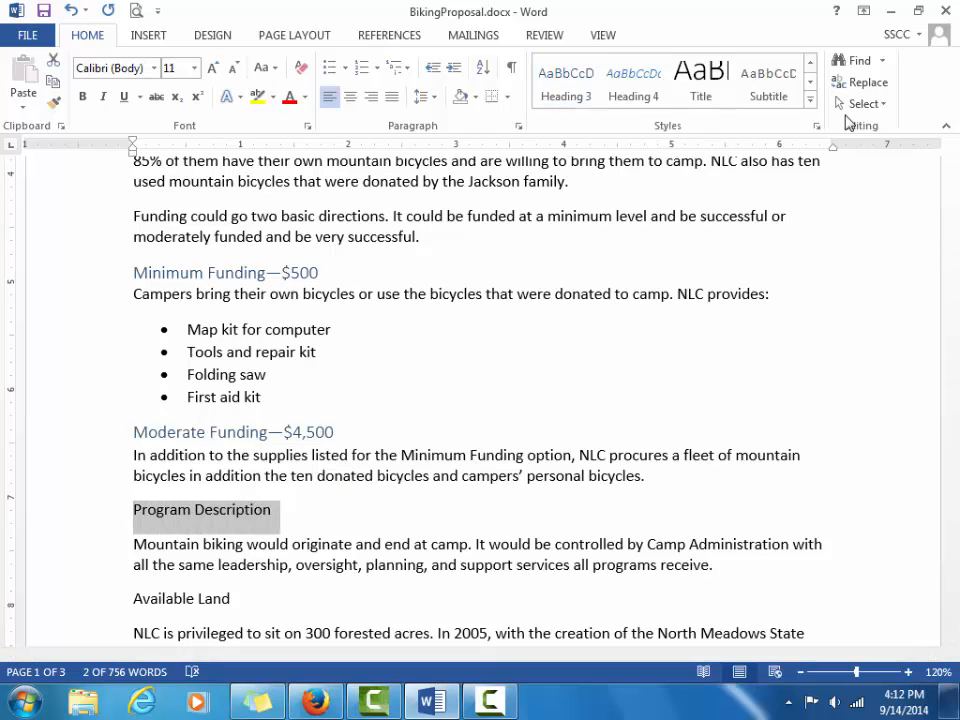
click(811, 101)
click(699, 92)
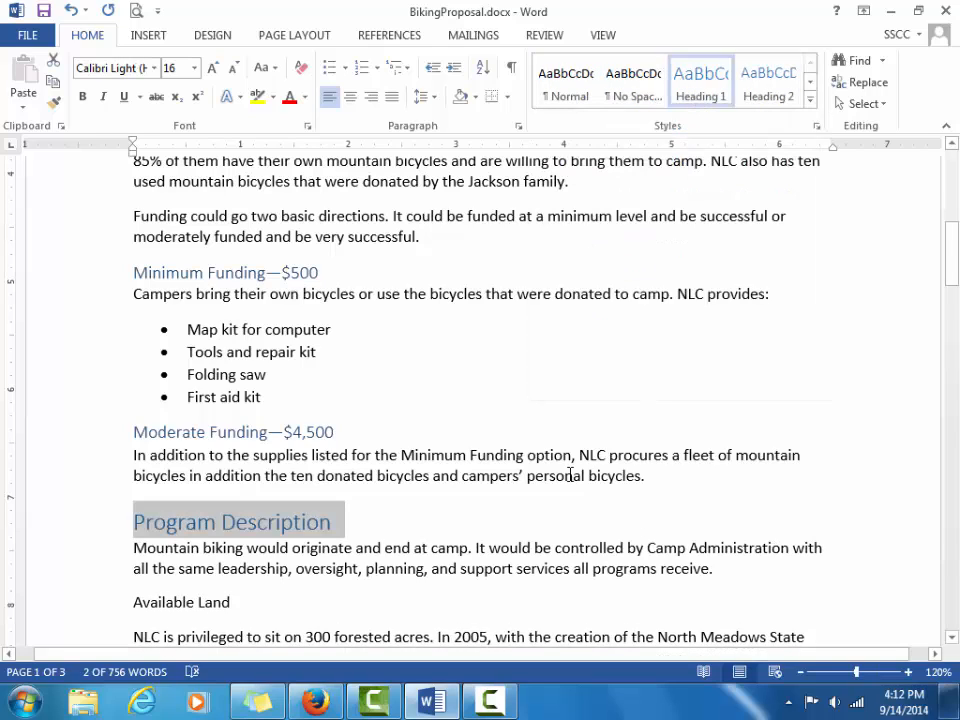
click(131, 603)
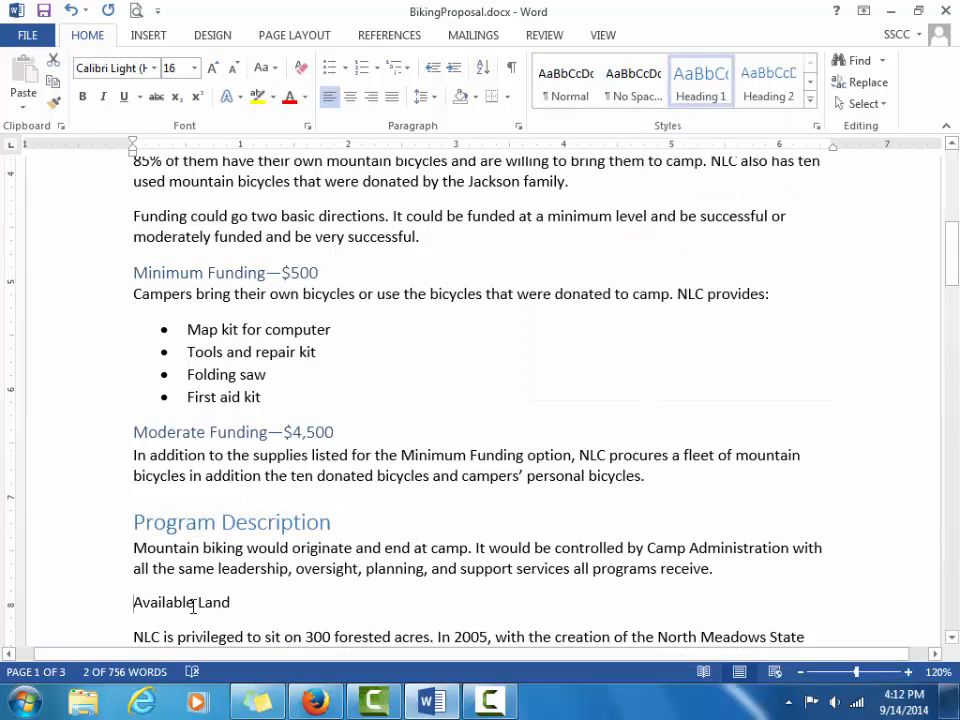
drag(193, 606, 236, 606)
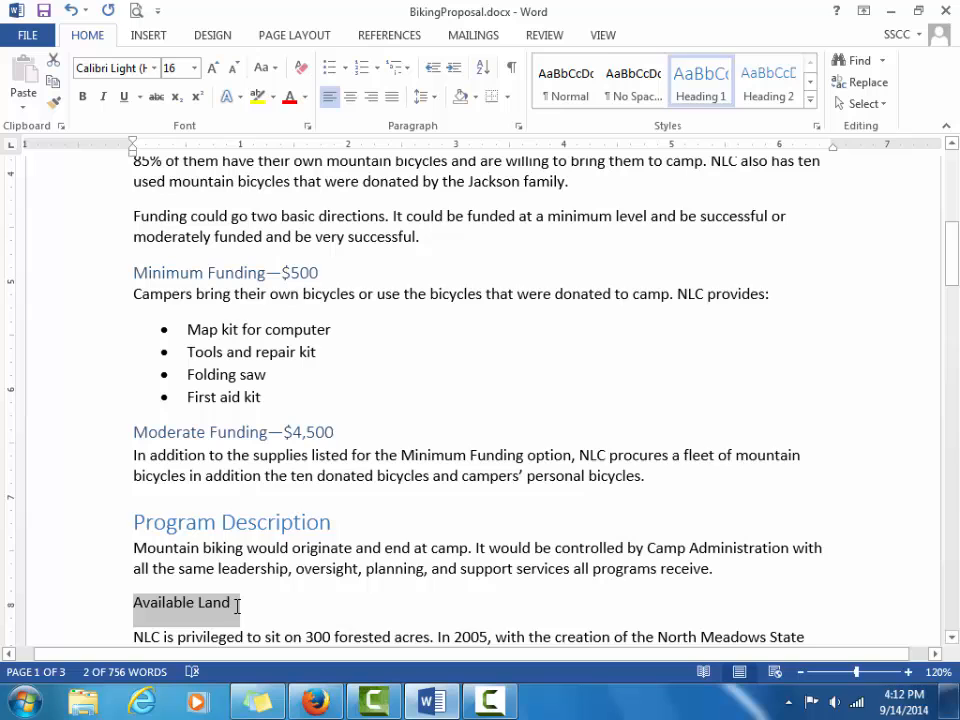
click(769, 82)
- Apply the Heading 2 style to the "Possible Routes" line on page 2
click(952, 638)
click(952, 638)
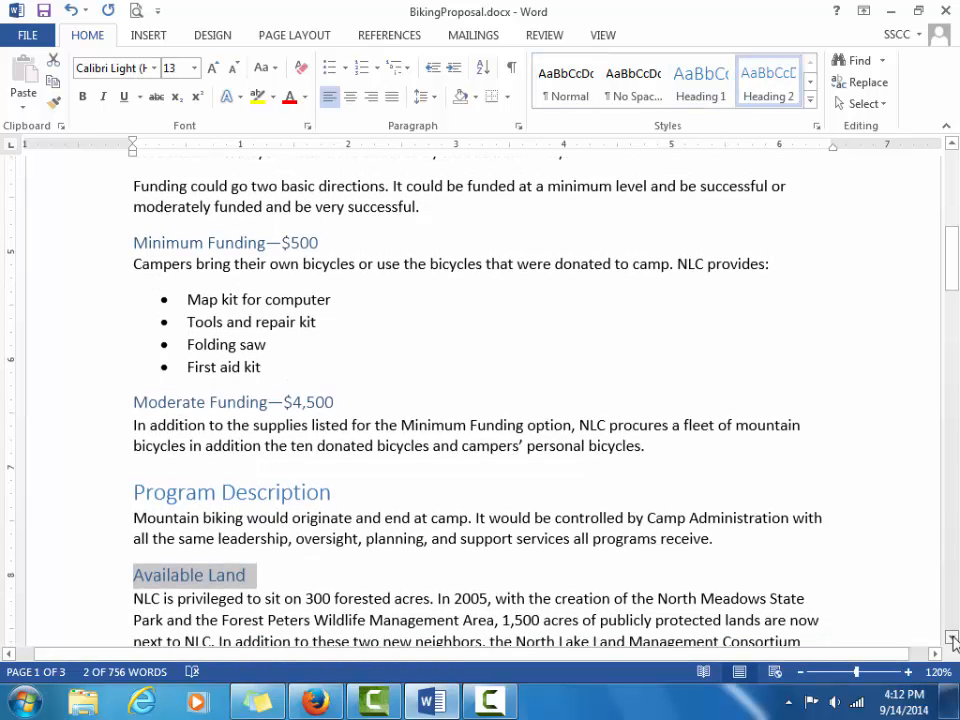
click(952, 638)
click(952, 638)
click(952, 638)
click(952, 638)
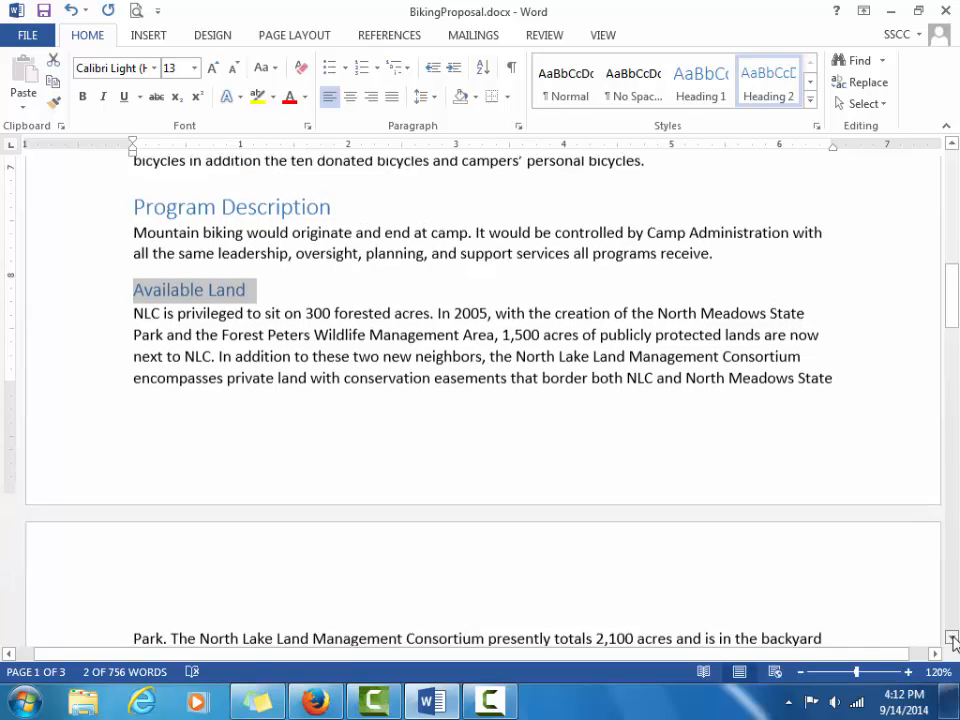
click(952, 638)
click(952, 638)
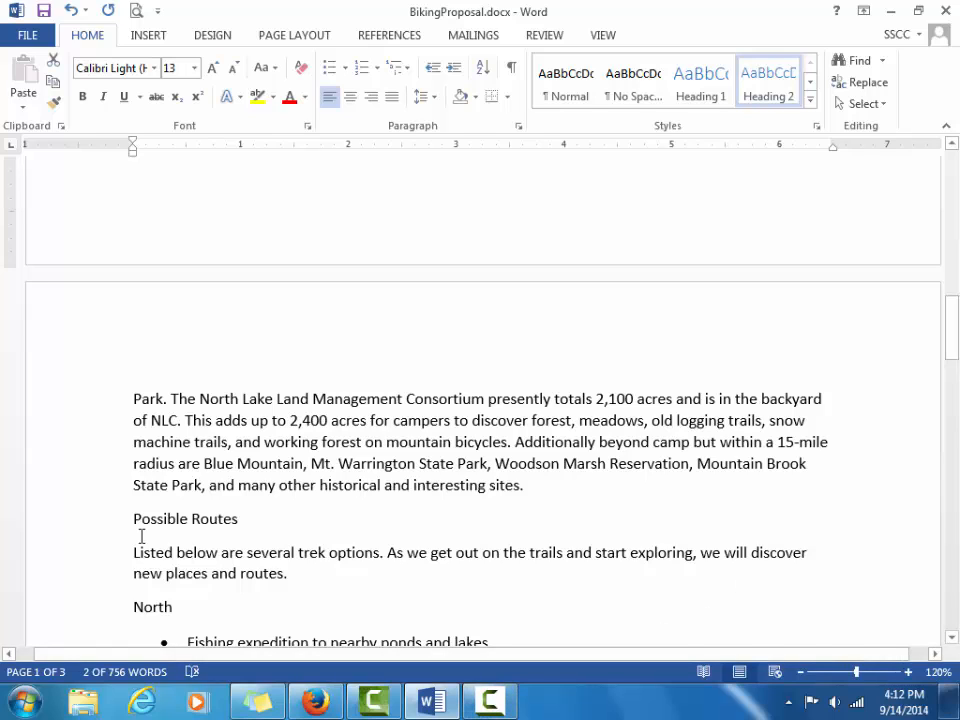
drag(161, 516, 242, 523)
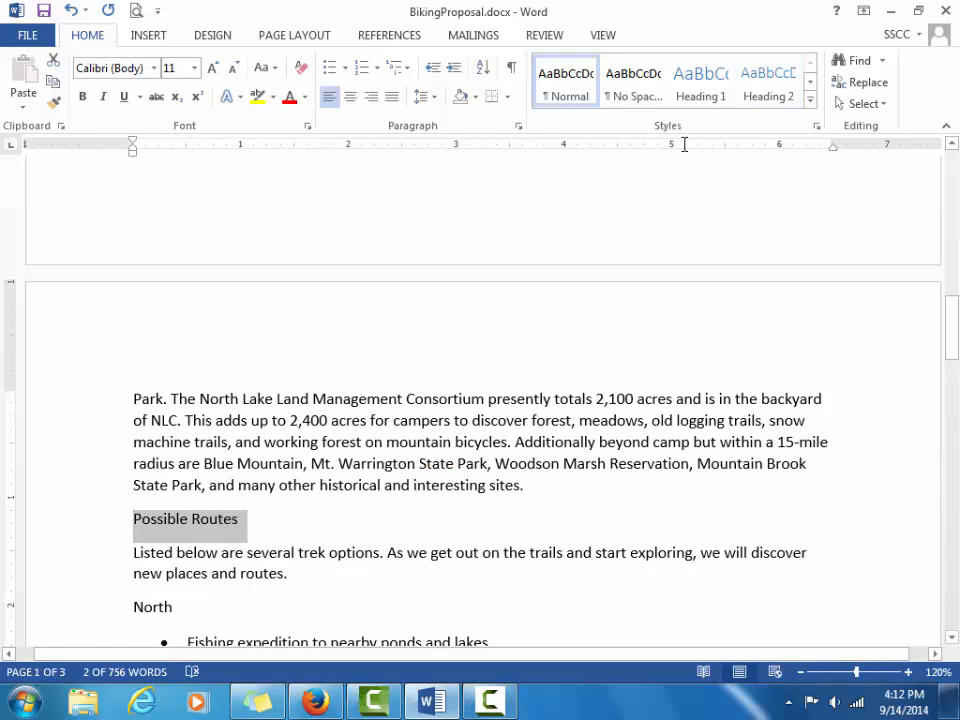
click(786, 85)
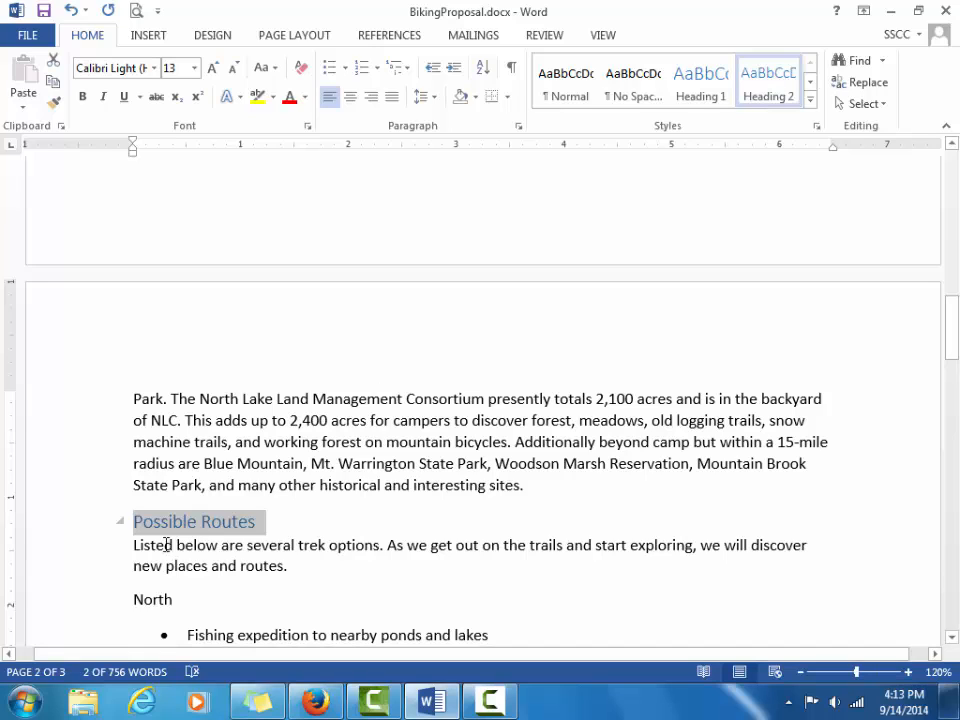
- Apply the Heading 3 style to the "North" line under Possible Routes
drag(133, 600, 176, 606)
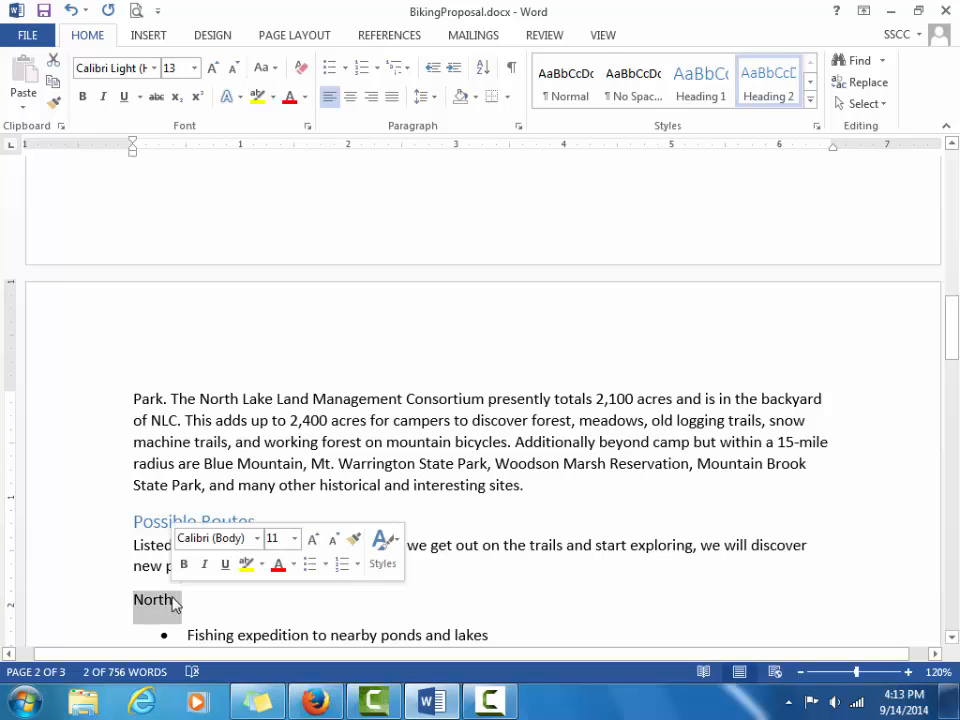
click(810, 100)
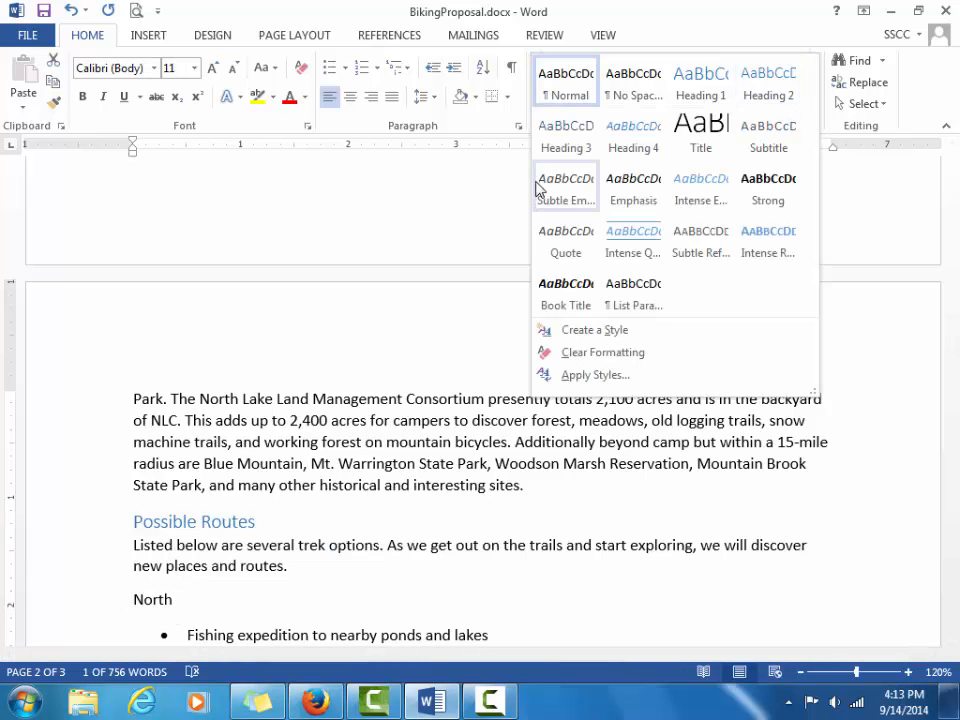
click(566, 142)
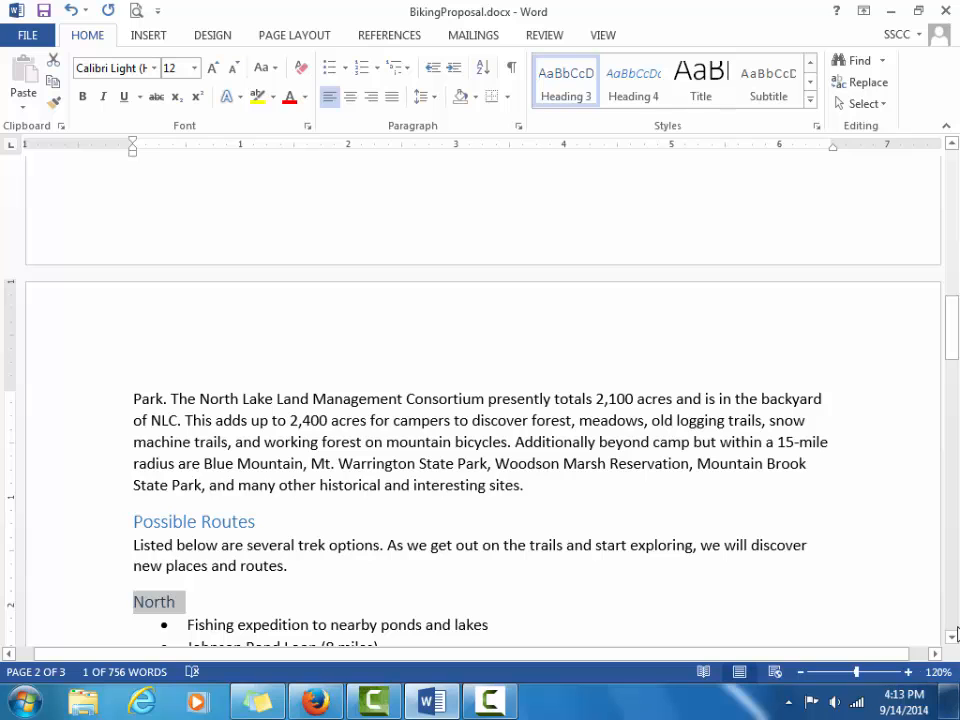
- Apply the Heading 3 style to the "South", "East" and "West" lines under Possible Routes
click(953, 638)
scroll(953, 638, down, 4)
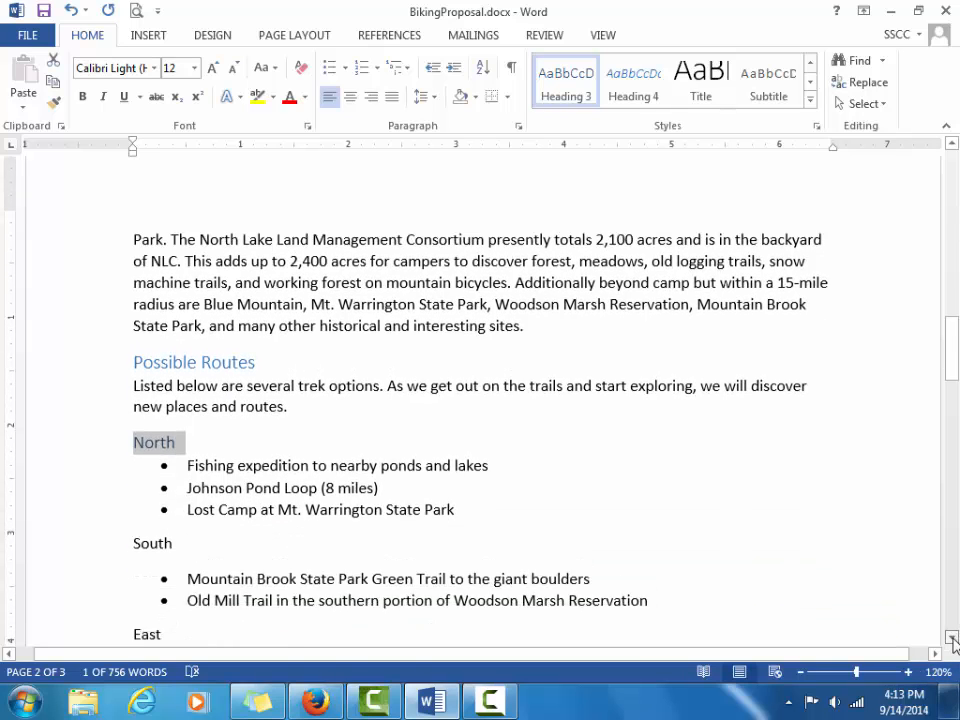
drag(131, 450, 182, 456)
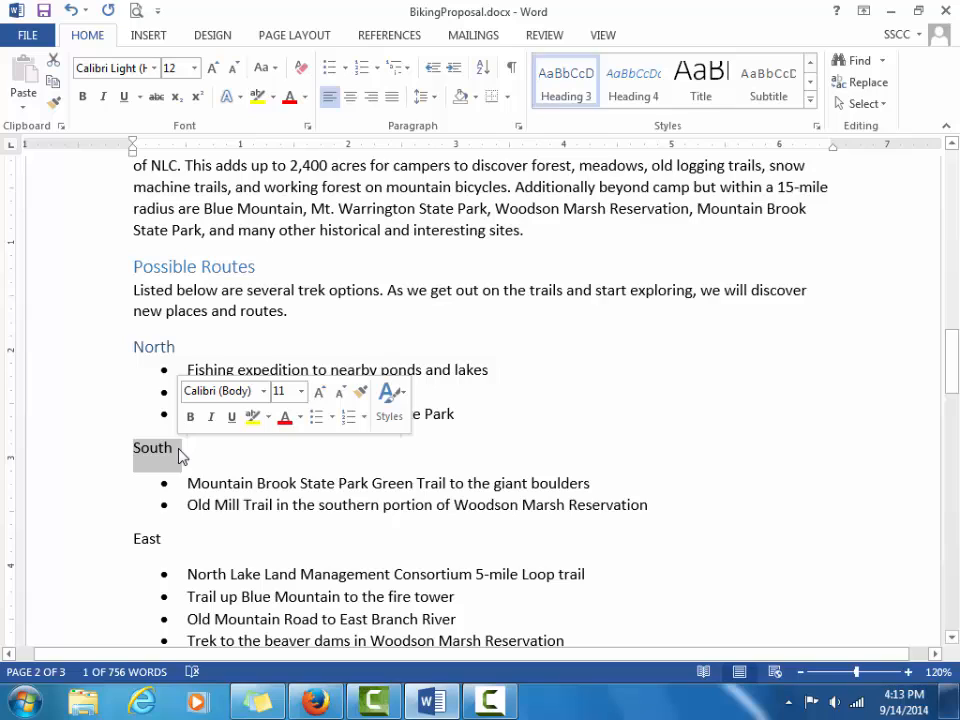
click(574, 94)
drag(132, 528, 169, 531)
click(568, 75)
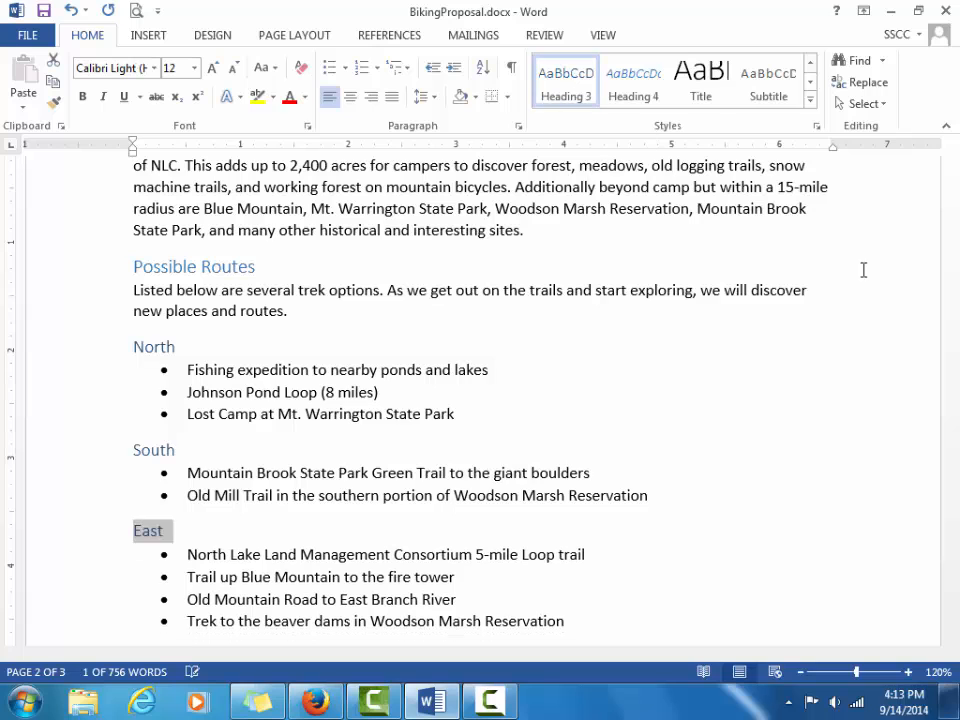
click(952, 638)
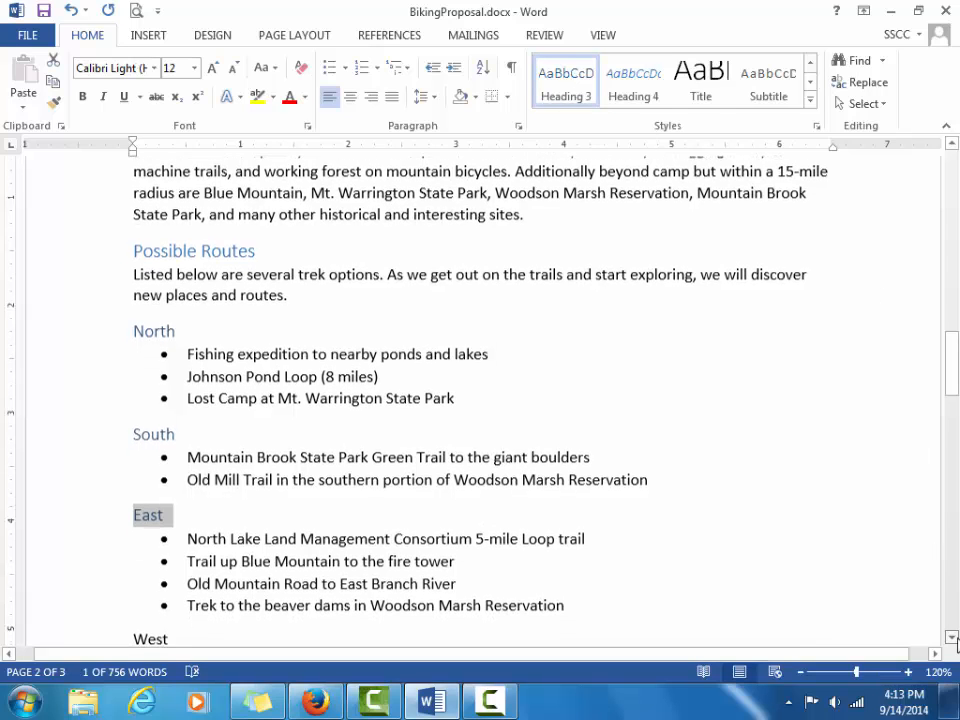
scroll(900, 611, down, 3)
drag(134, 474, 177, 476)
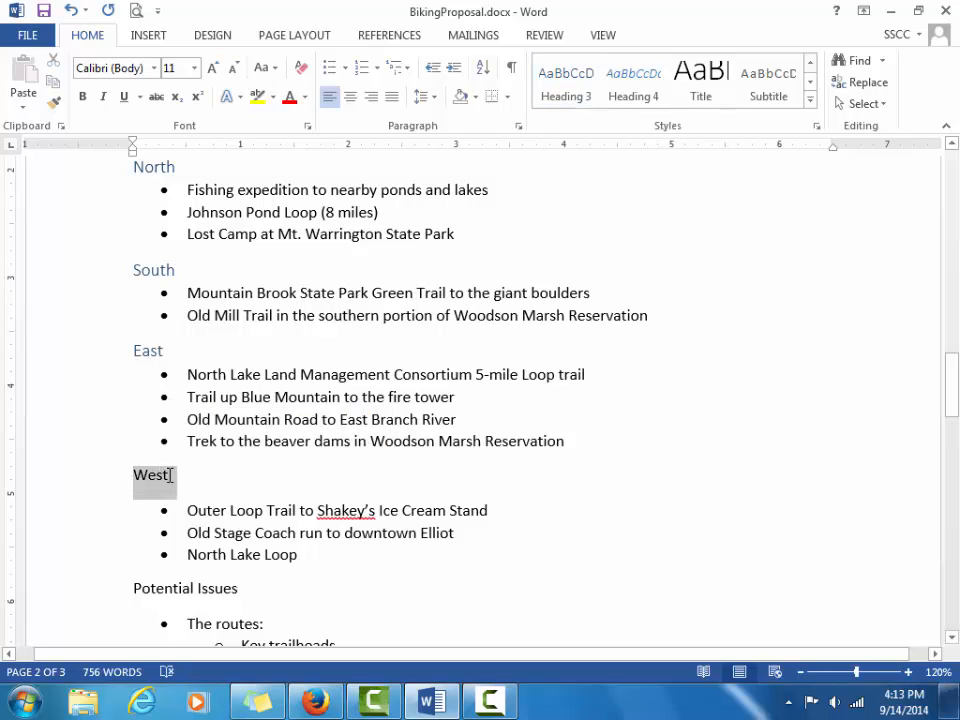
click(545, 80)
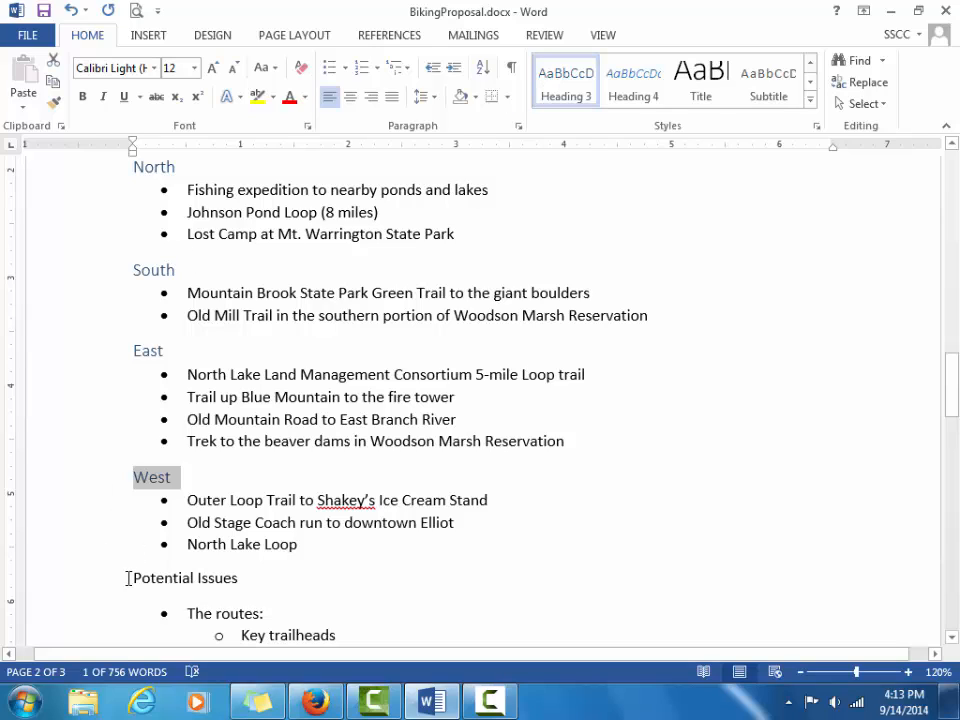
- Apply the Heading 1 style to the "Potential Issues" line below the West routes
drag(130, 578, 240, 590)
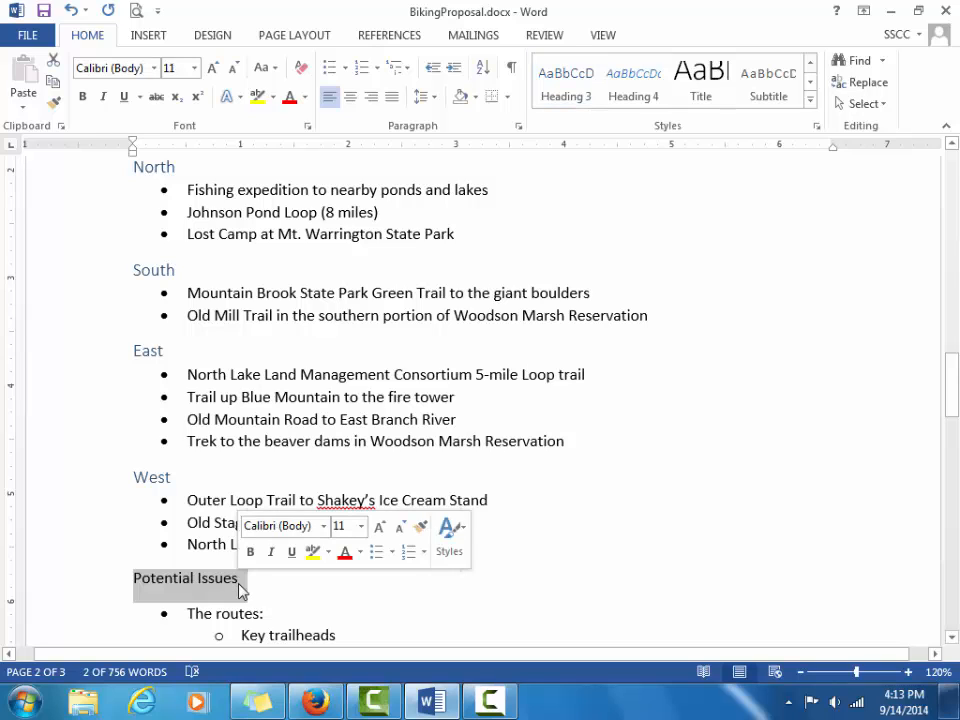
click(810, 99)
click(695, 92)
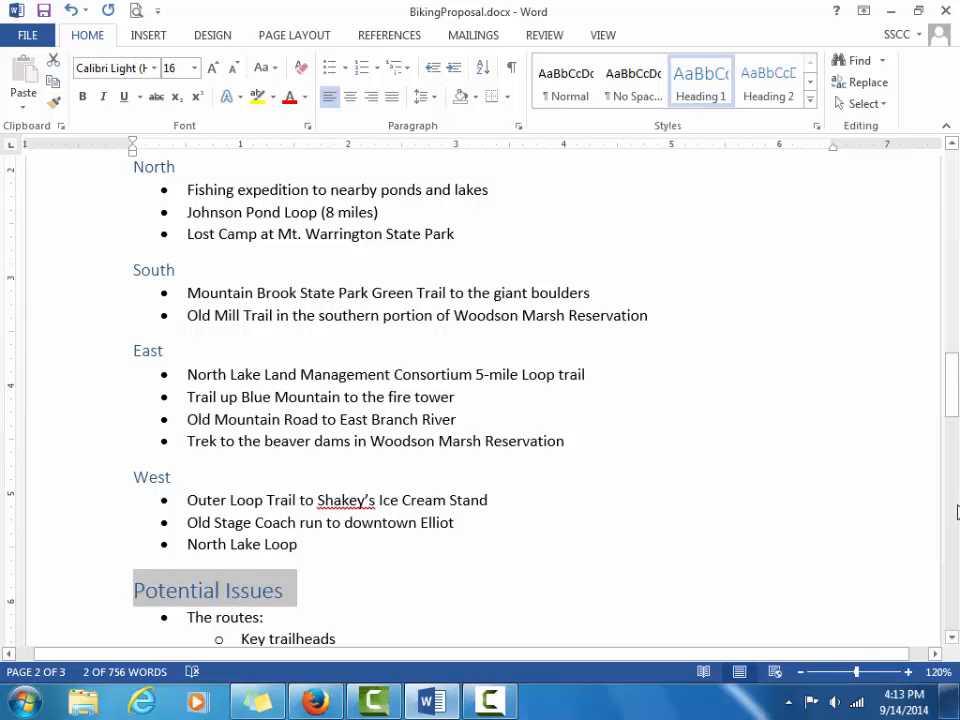
- Apply the Heading 2 style to the "Questions" line on page 3
click(952, 638)
scroll(952, 640, down, 6)
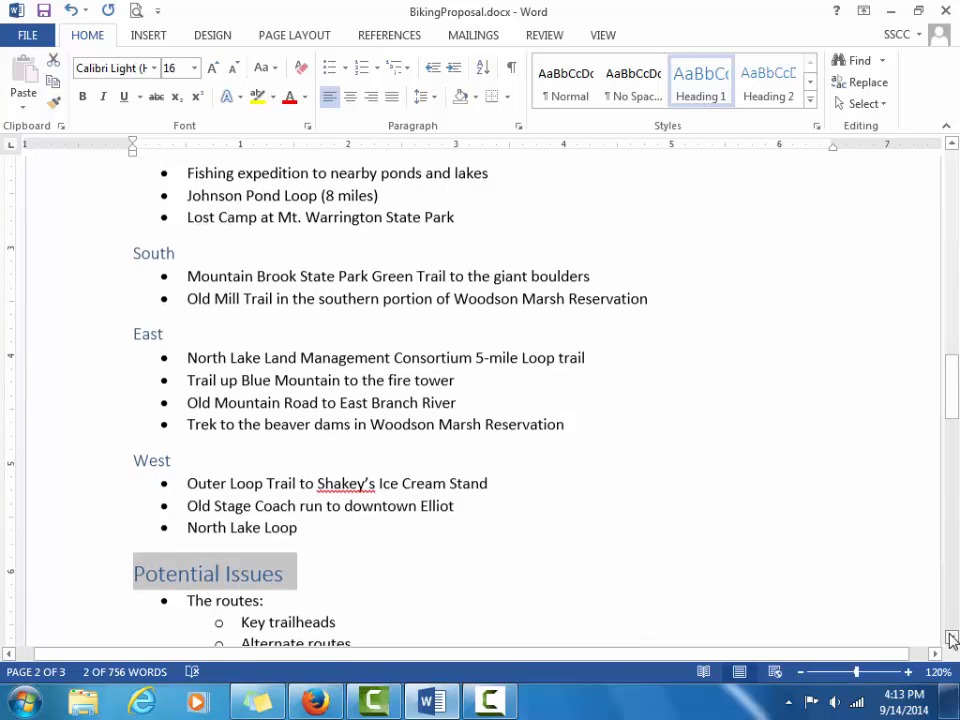
scroll(952, 640, down, 7)
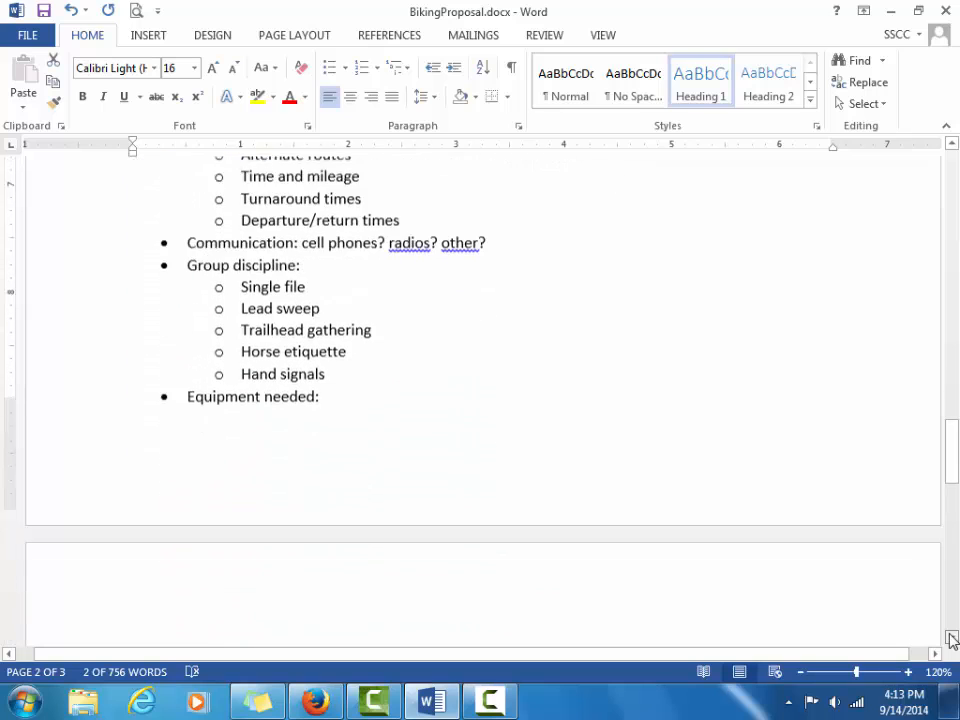
scroll(952, 640, down, 4)
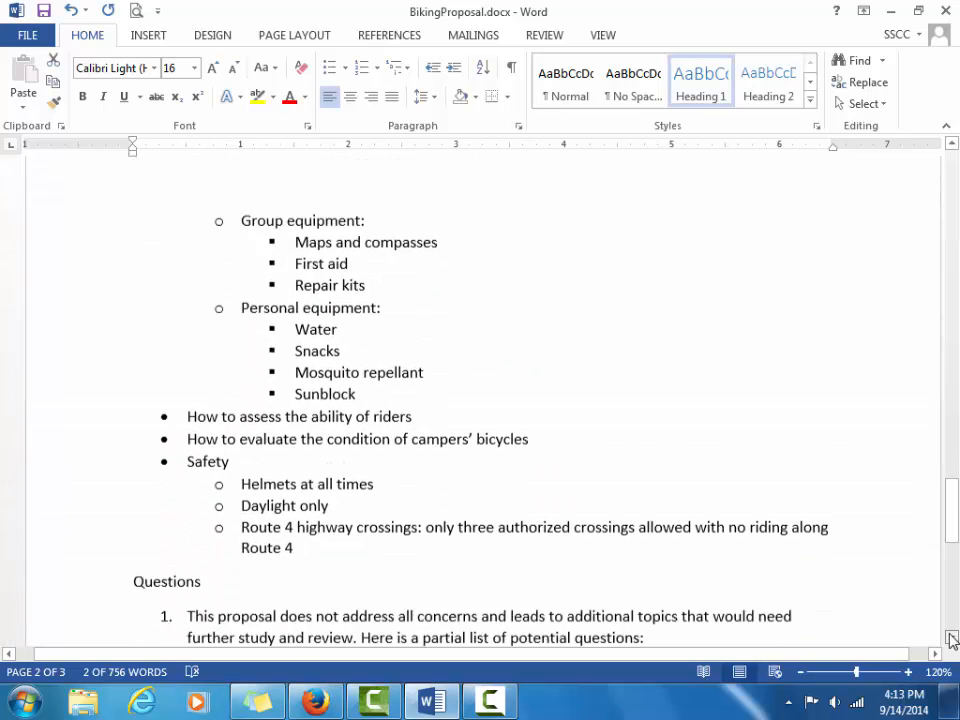
click(130, 476)
drag(130, 476, 199, 482)
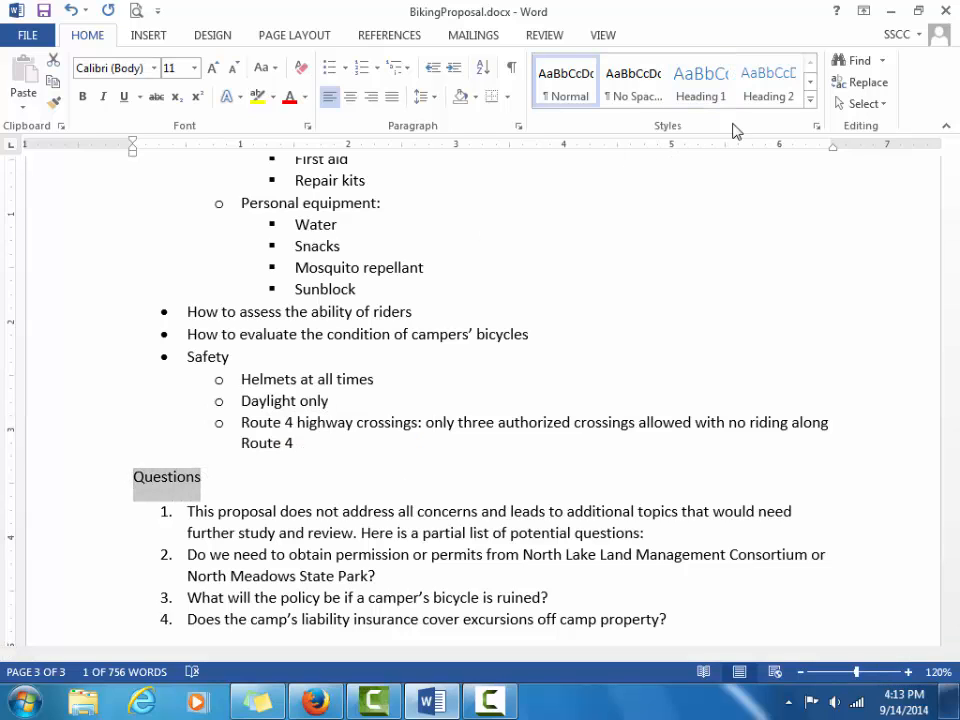
click(767, 99)
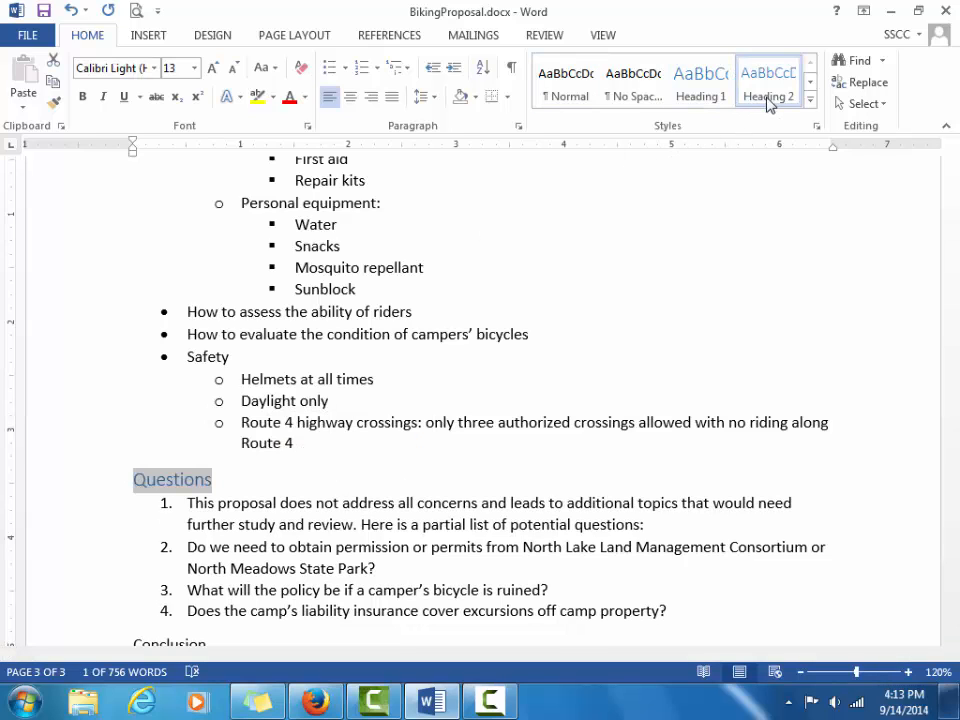
- Apply the Heading 1 style to the "Conclusion" line near the end of the document
scroll(952, 638, down, 3)
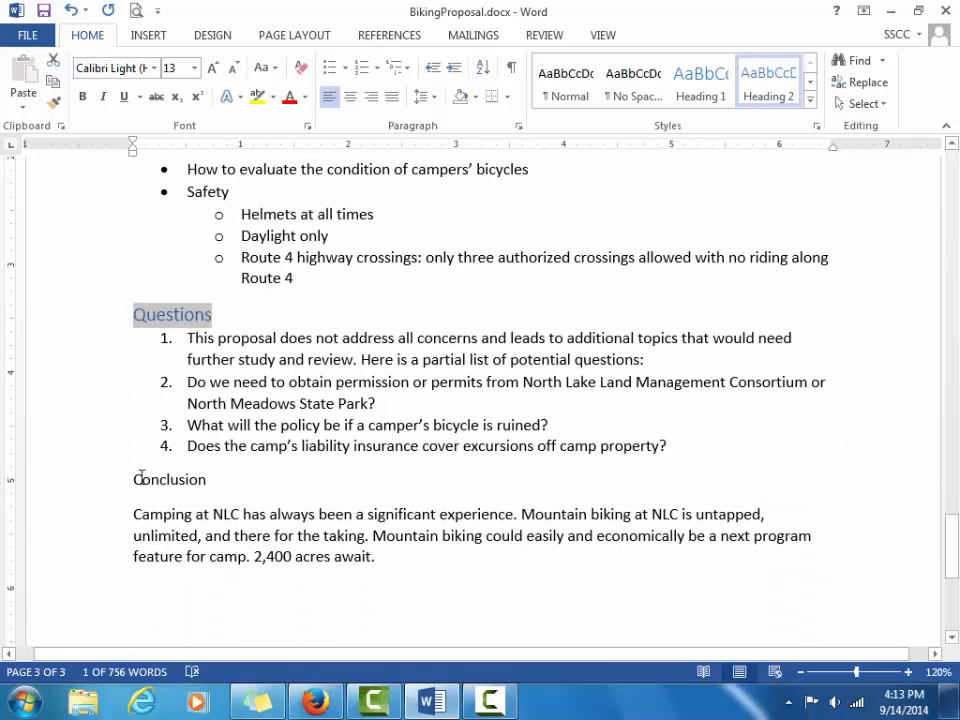
drag(134, 479, 208, 485)
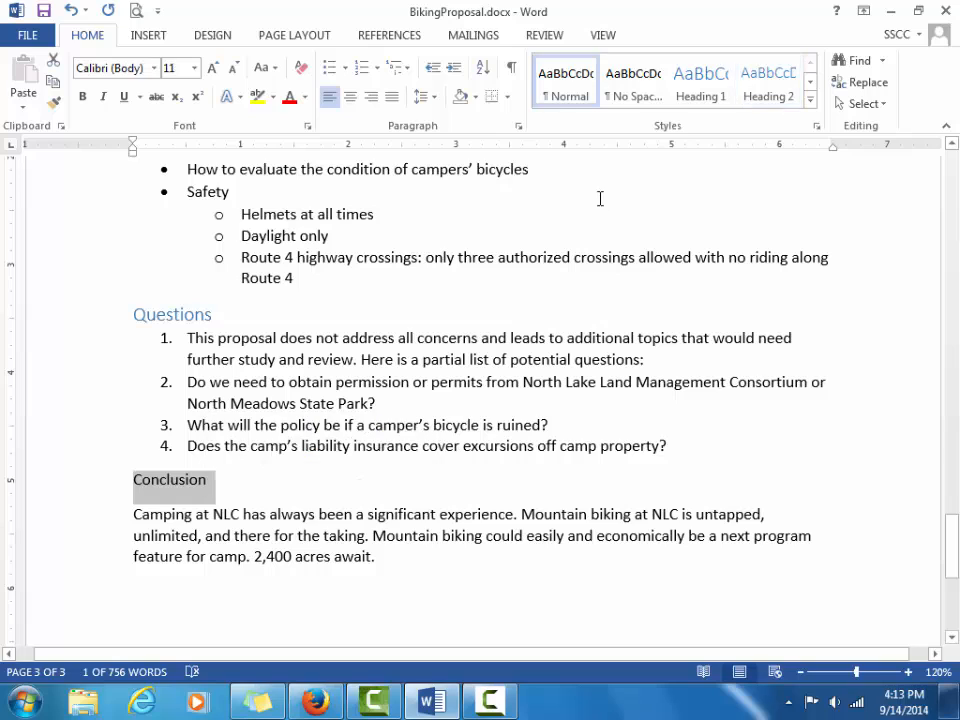
click(720, 95)
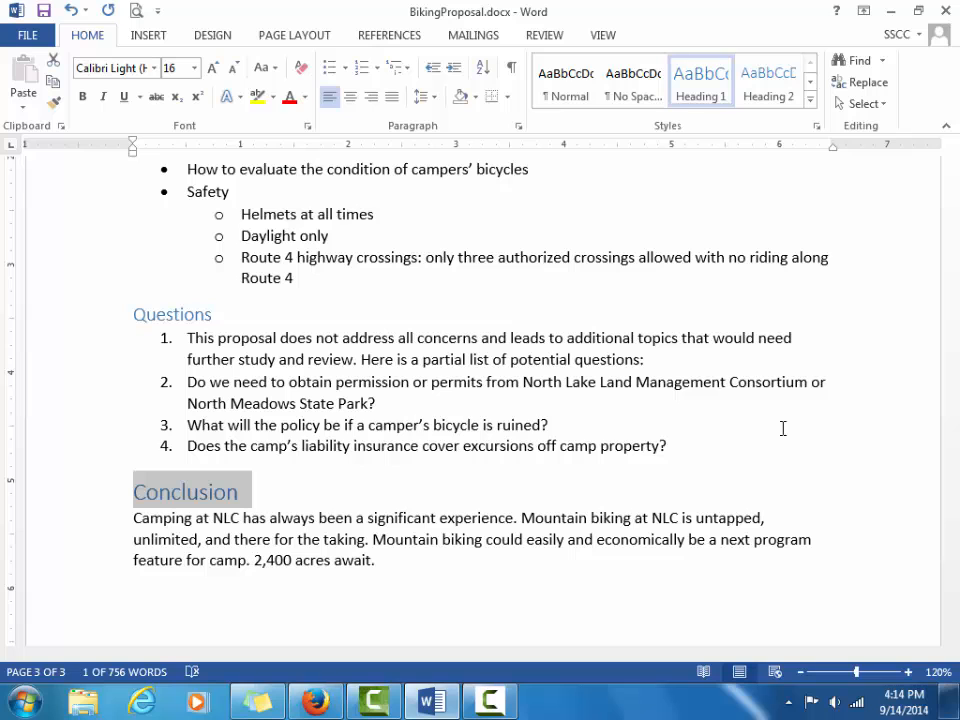
- Apply the Emphasis style to the Introduction sentence "Mountain biking is the next logical step in our strong history of dynamic programming."
key(ctrl+Home)
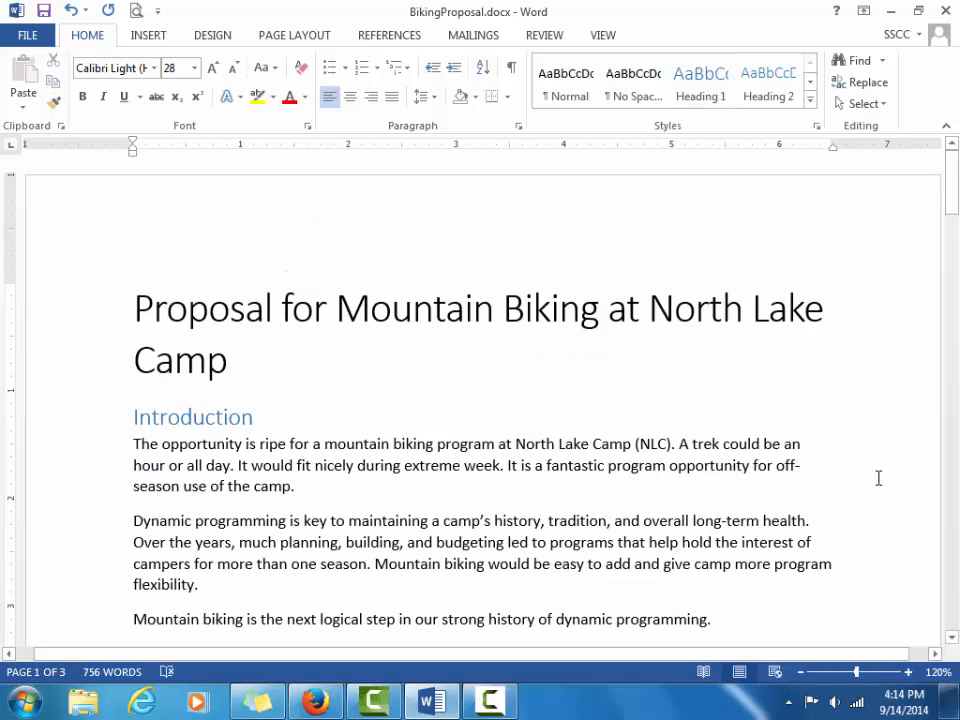
click(133, 617)
shift+click(630, 635)
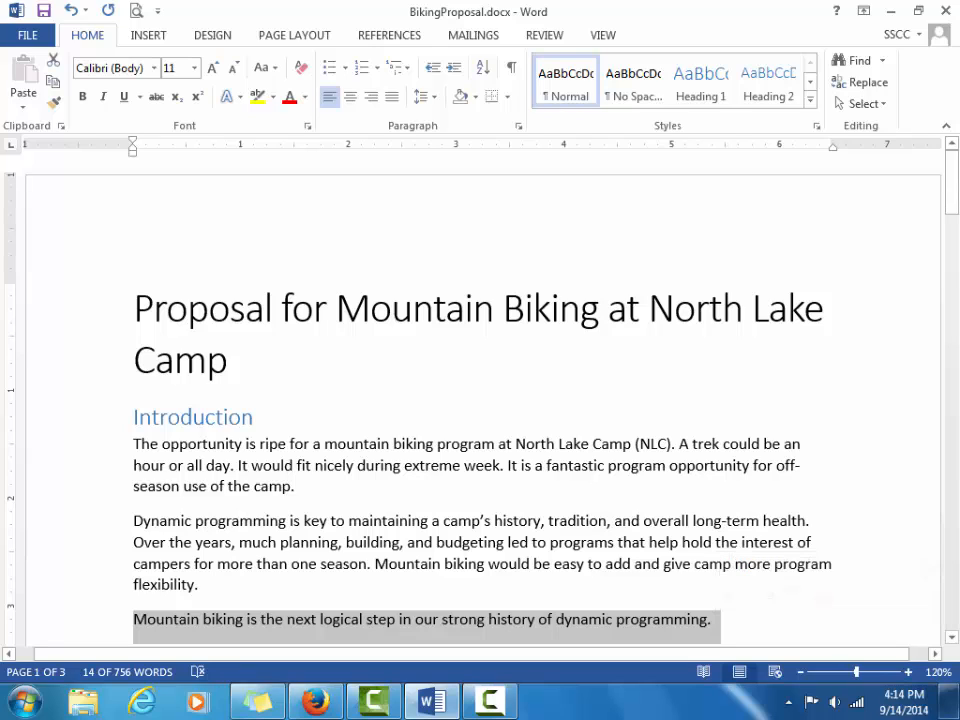
click(811, 97)
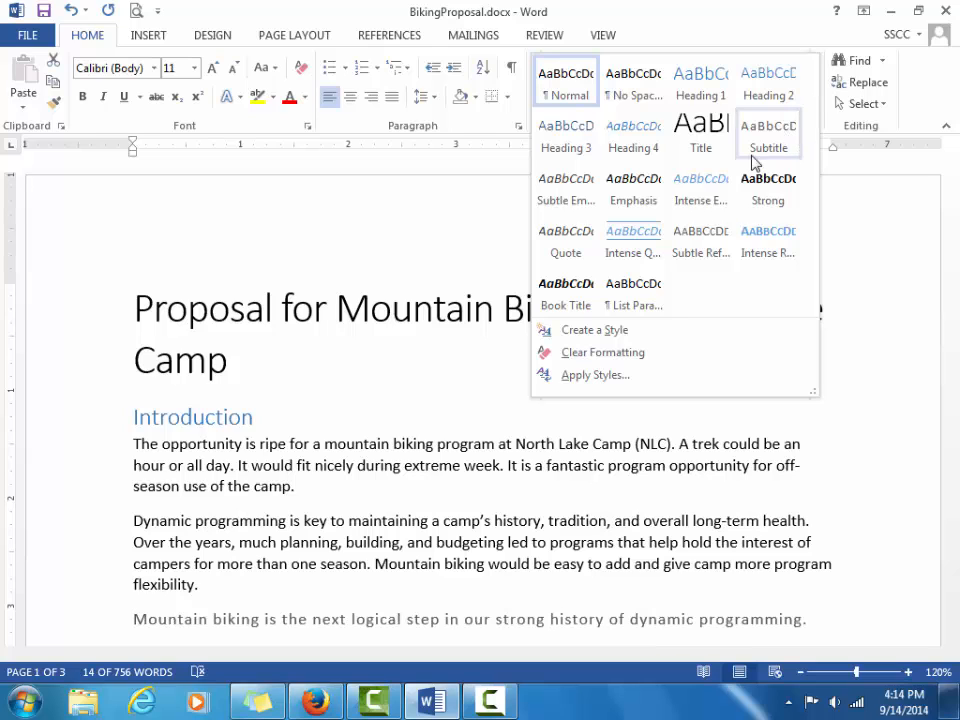
click(628, 186)
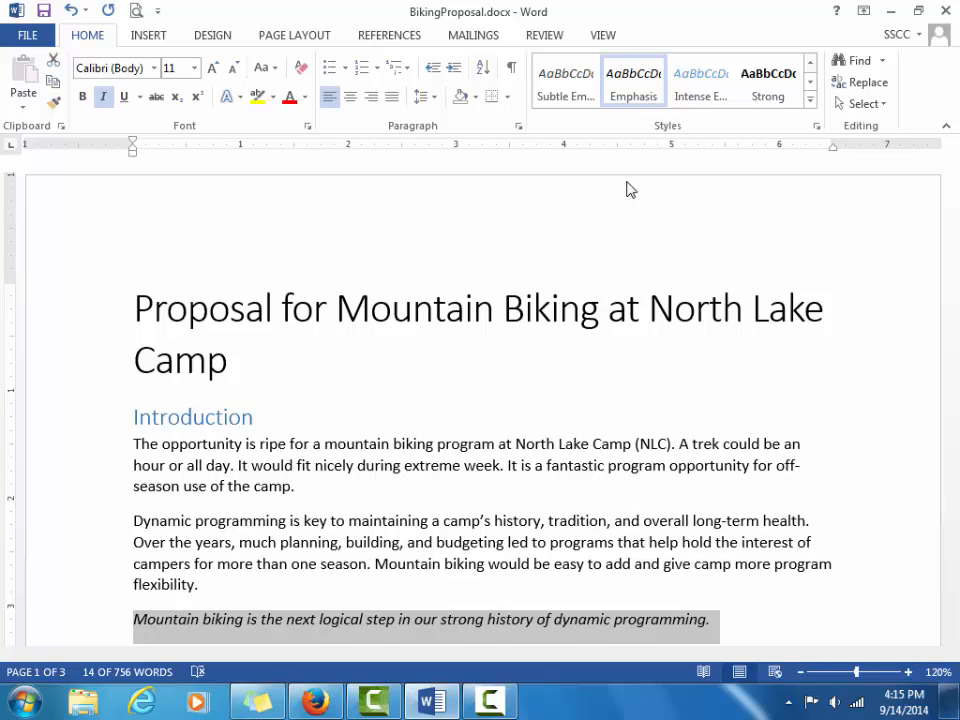
- Set the "Introduction" heading's font size to 18 and make it bold
drag(134, 416, 260, 418)
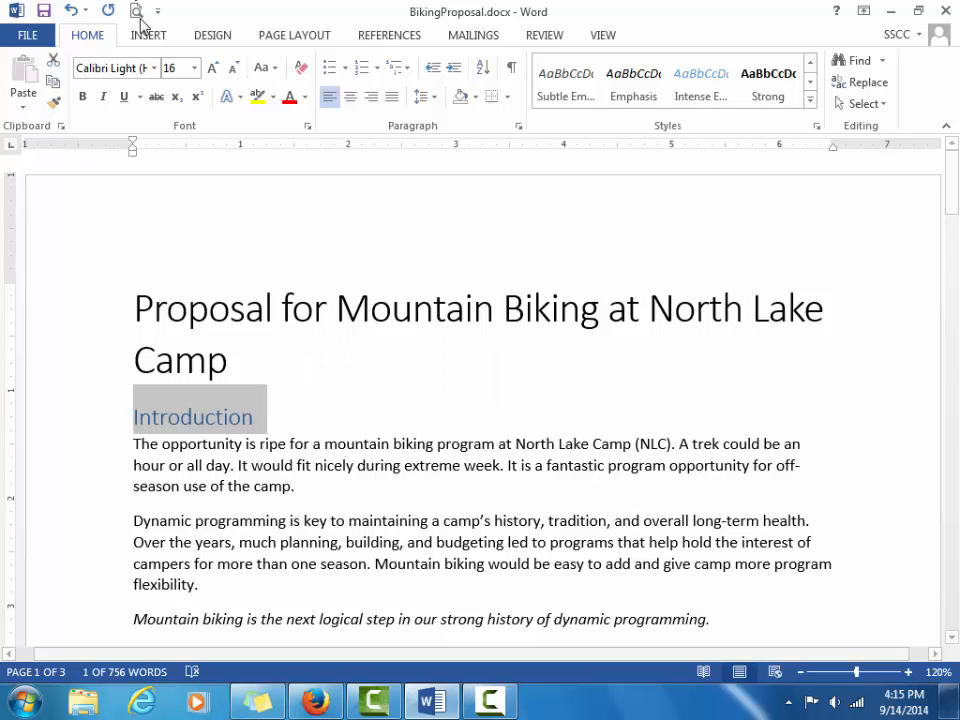
click(194, 68)
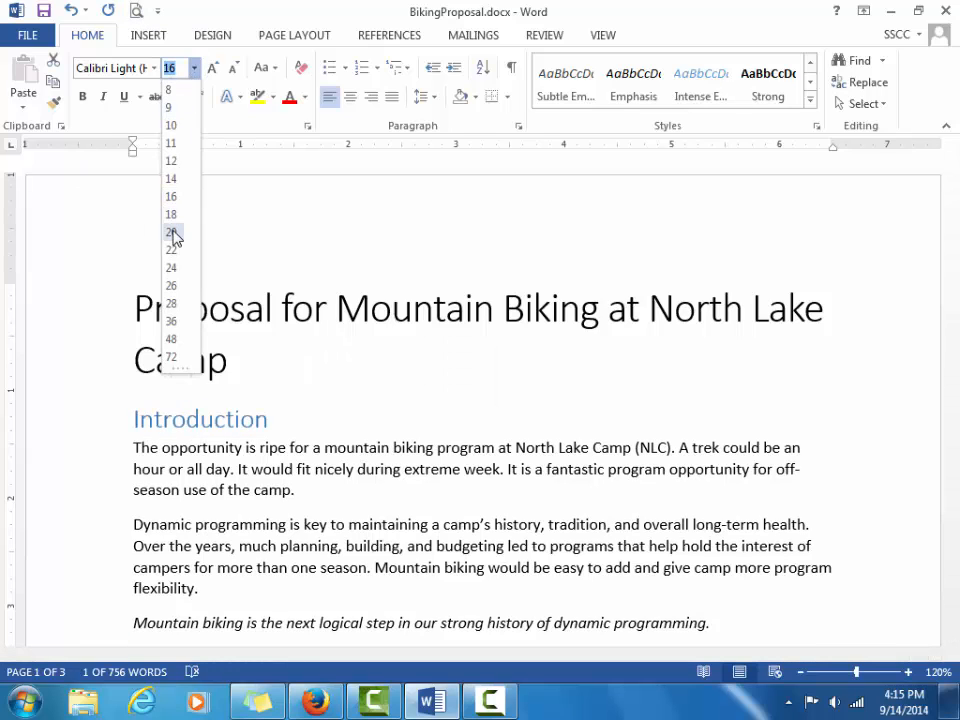
click(174, 215)
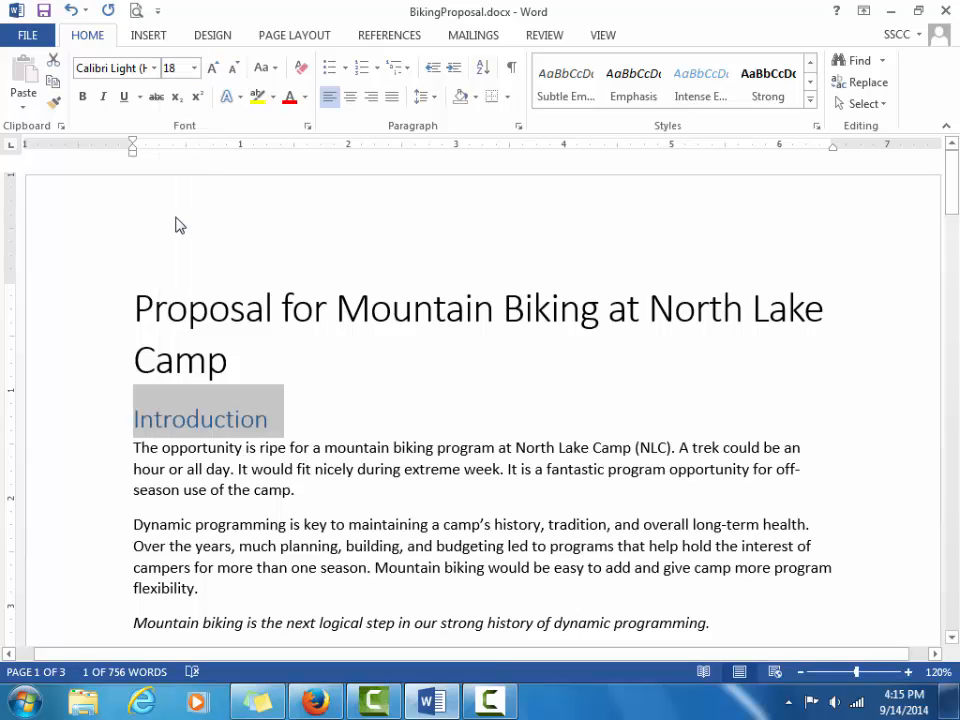
click(83, 97)
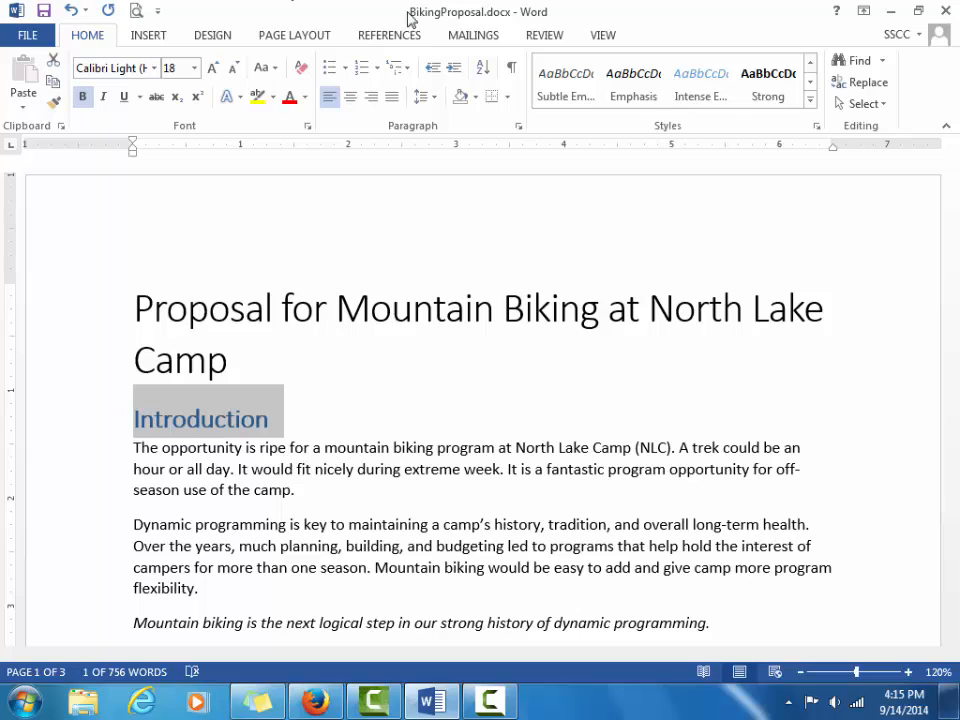
- Update the Heading 1 style to match the formatting of the selected "Introduction" heading
click(810, 62)
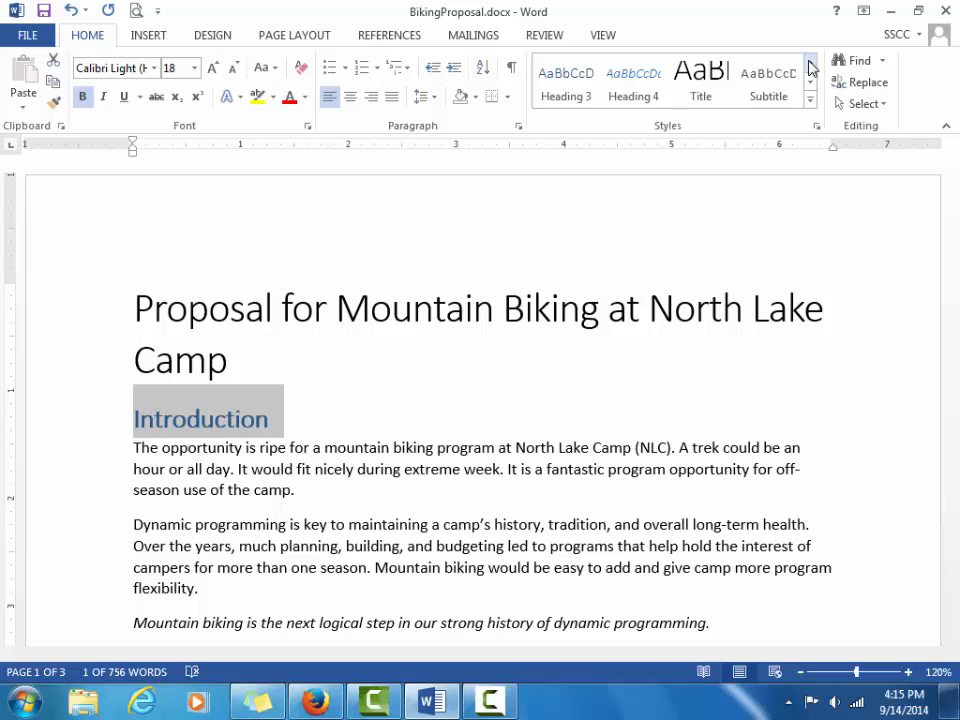
click(810, 63)
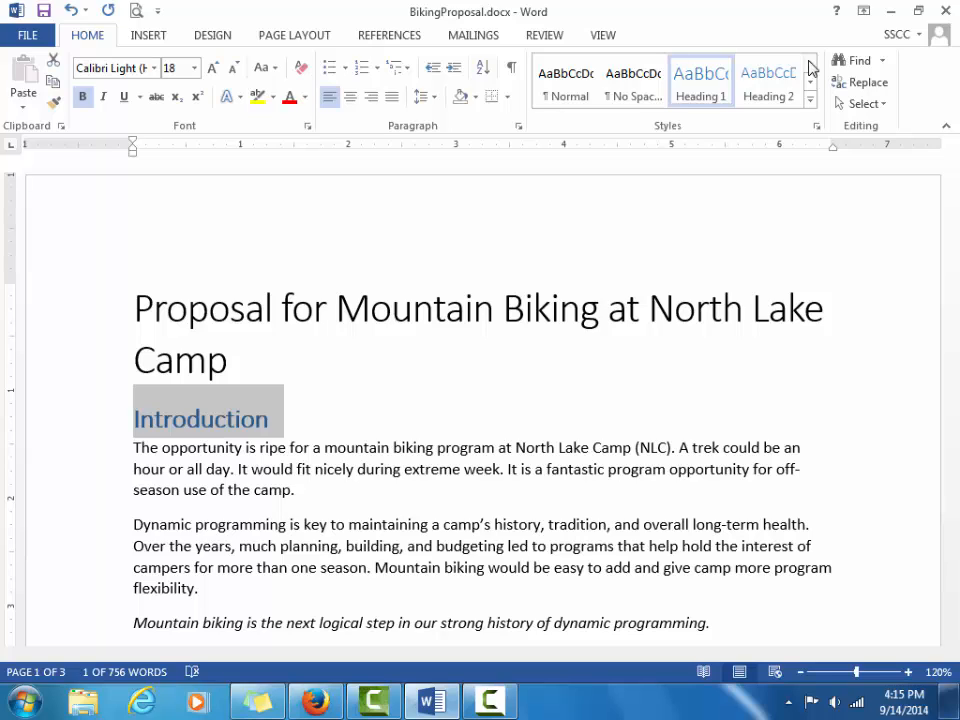
right_click(707, 90)
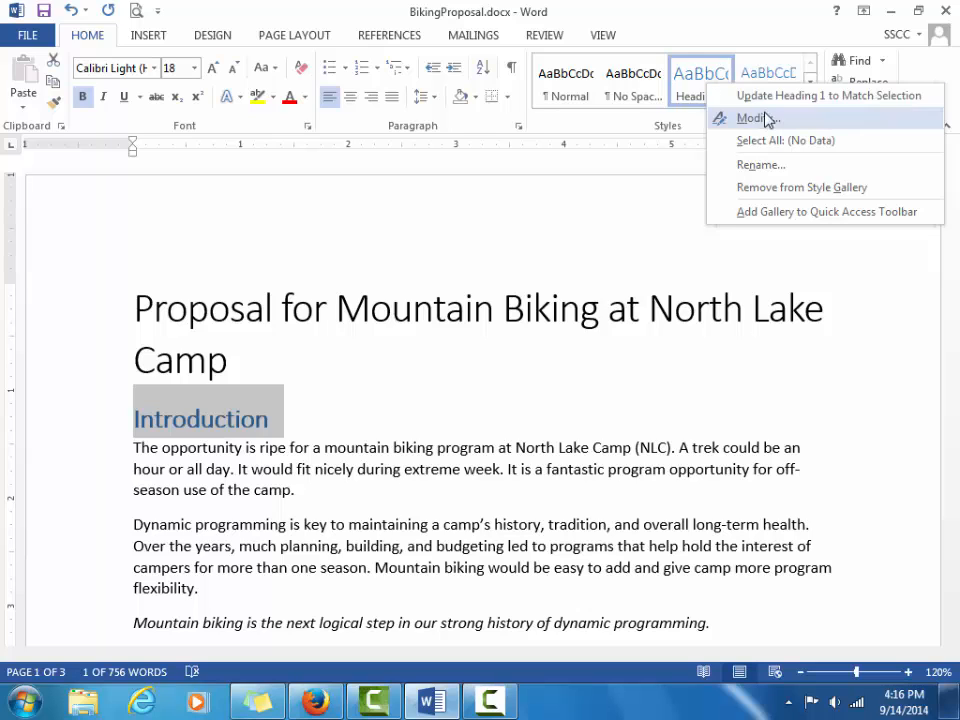
click(745, 97)
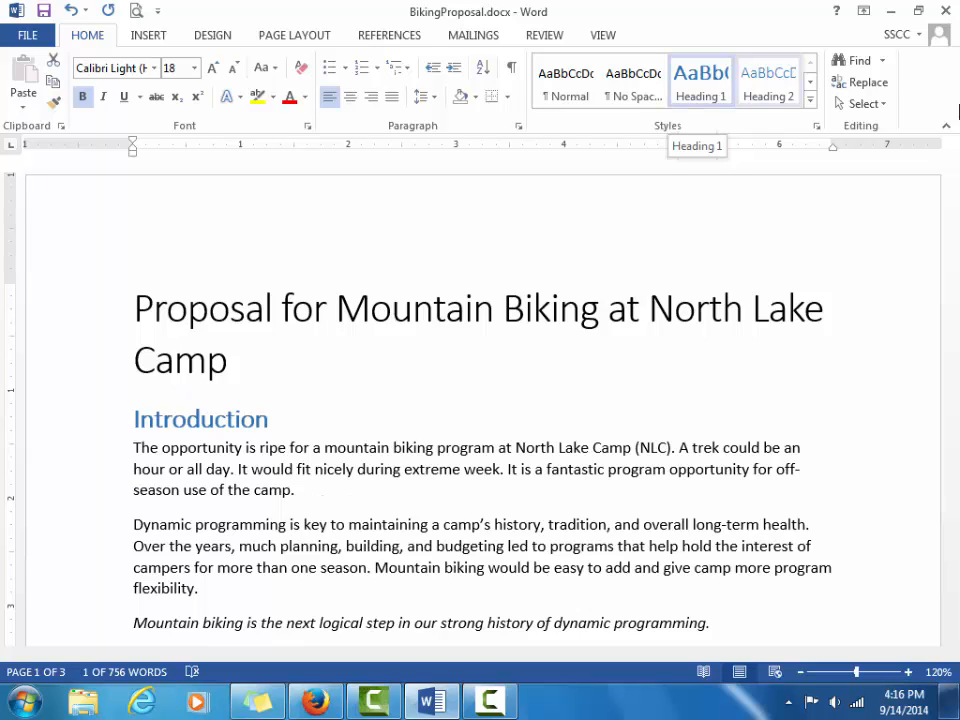
- Check the formatting of the other Heading 1 lines, including "Potential Issues" and "Program Description"
key(shift+Down)
drag(955, 175, 946, 514)
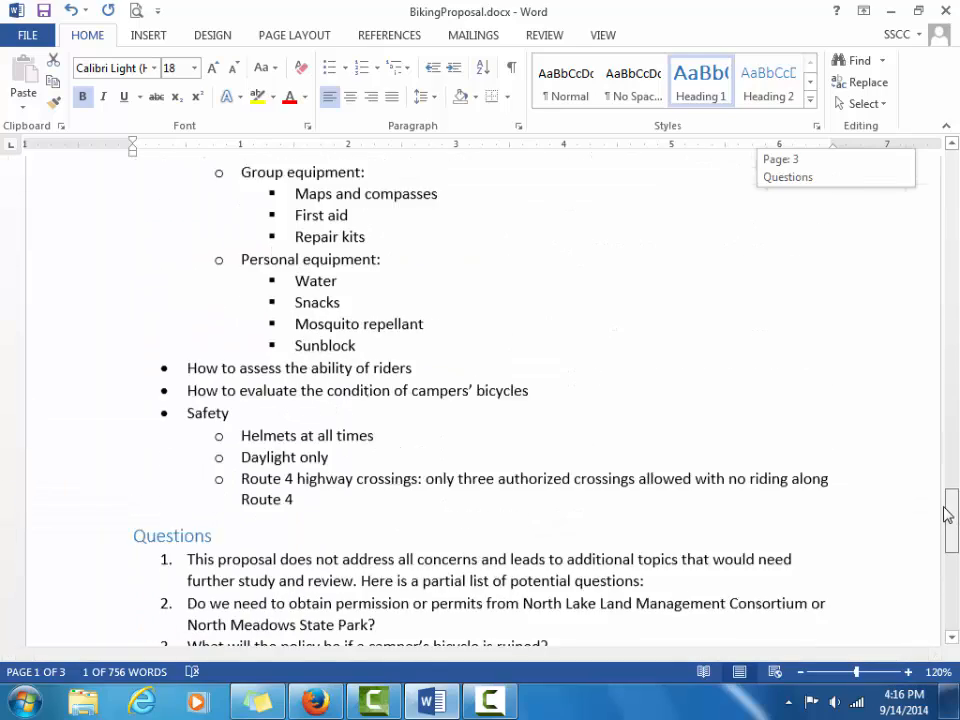
drag(948, 553, 950, 428)
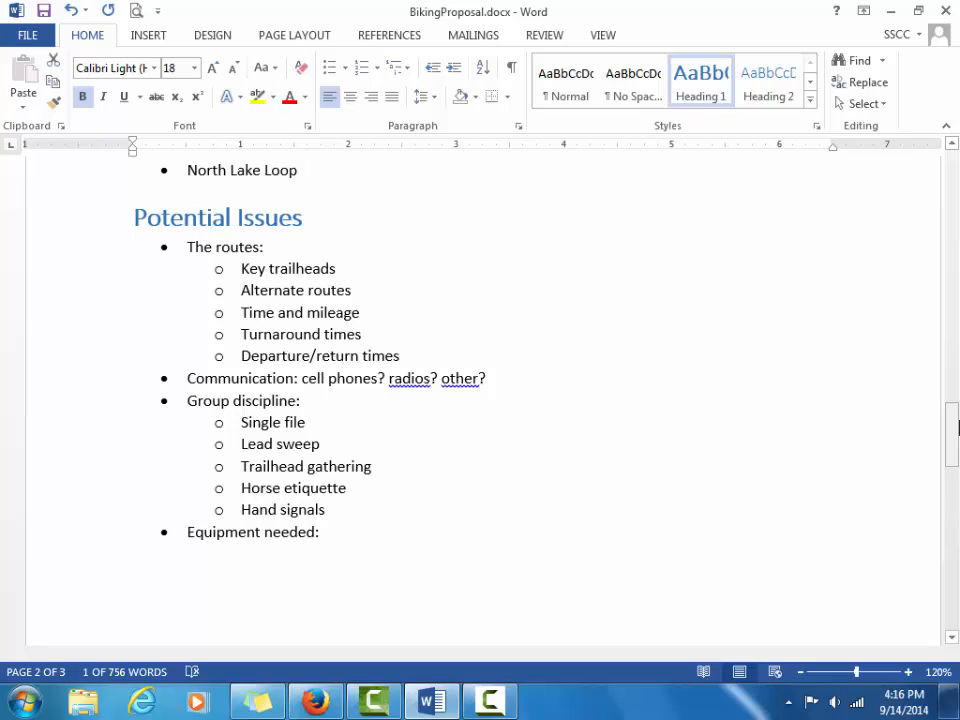
drag(955, 415, 955, 285)
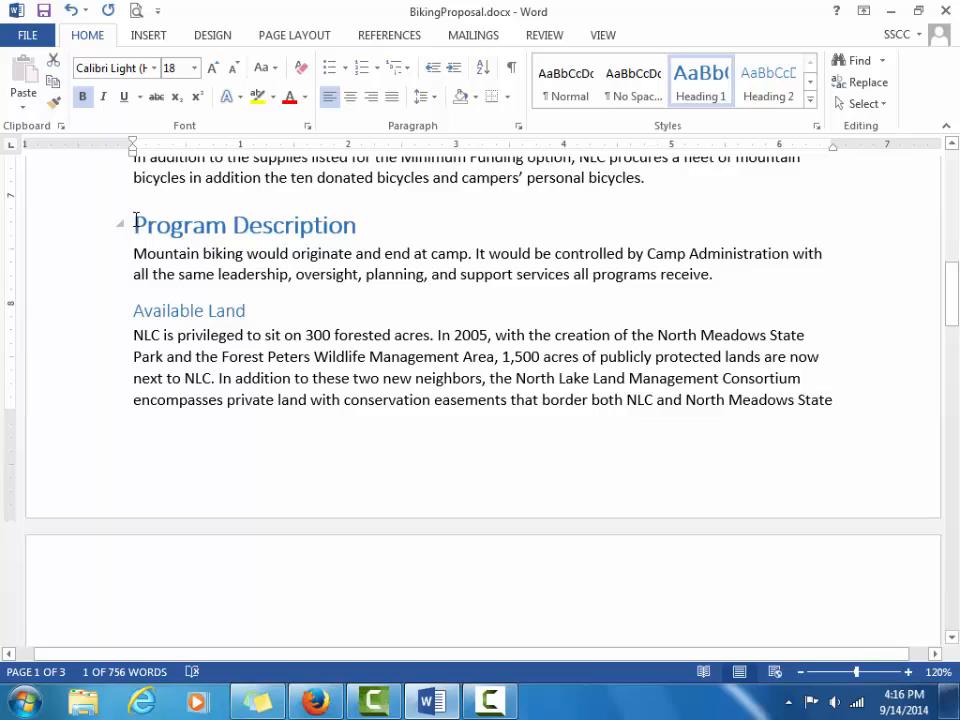
drag(135, 224, 313, 228)
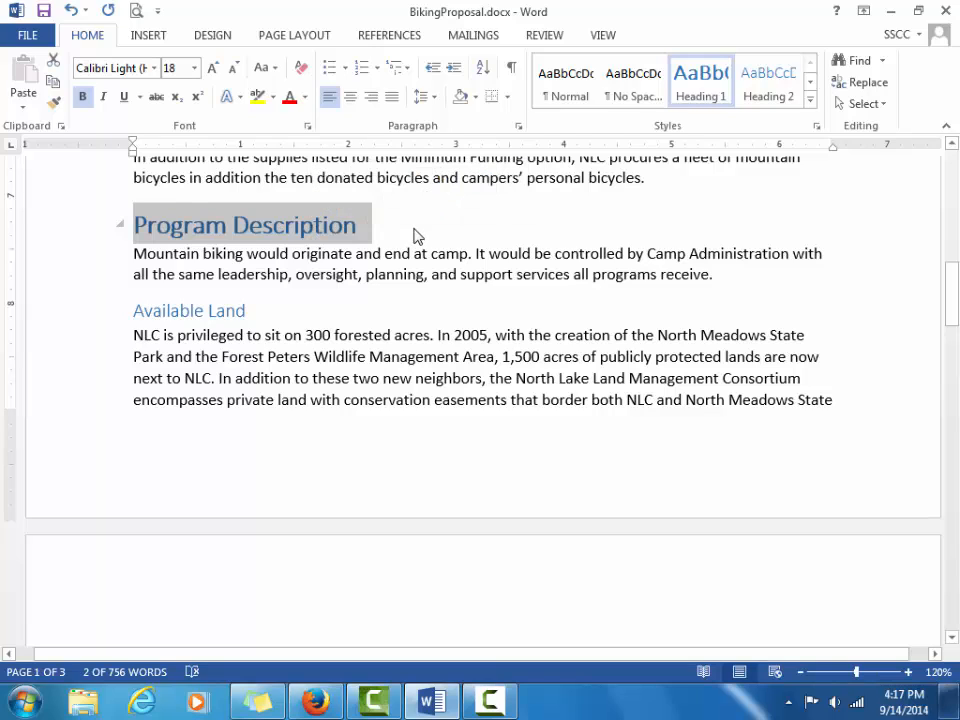
click(414, 234)
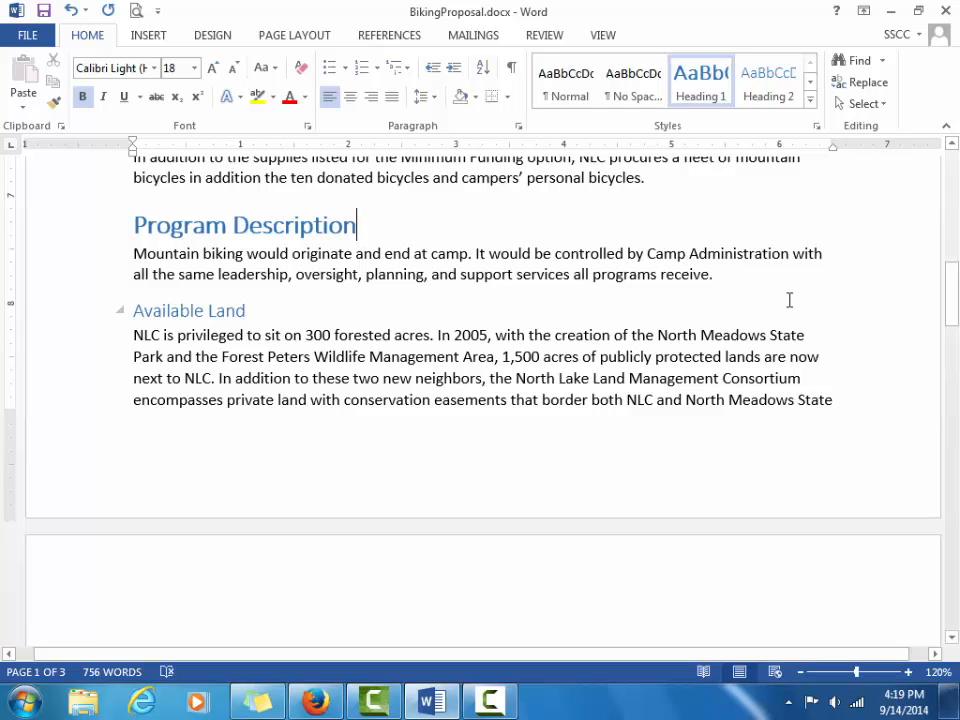
- Format "NLC" in the first Introduction paragraph with the Copperplate Gothic Light font and the green Accent 6 colour
key(ctrl+Home)
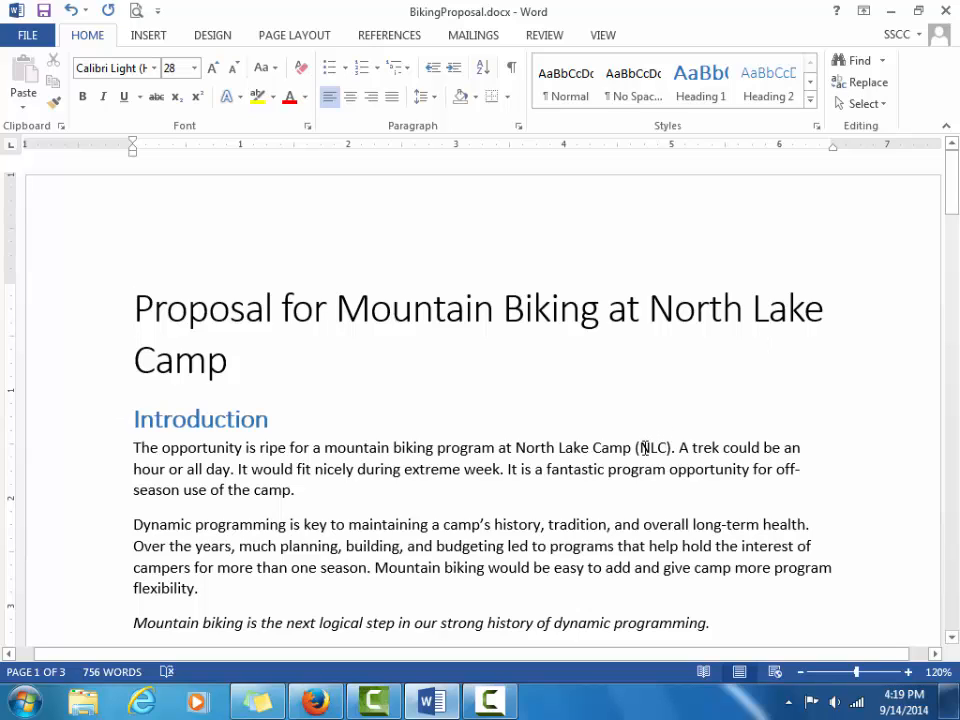
drag(640, 450, 669, 448)
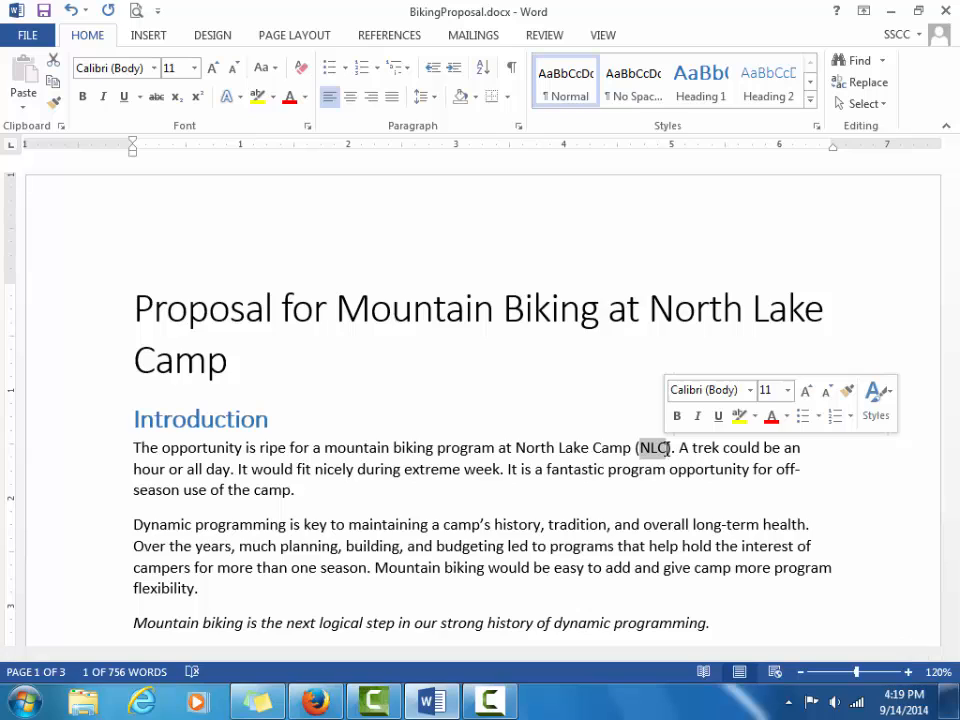
click(154, 69)
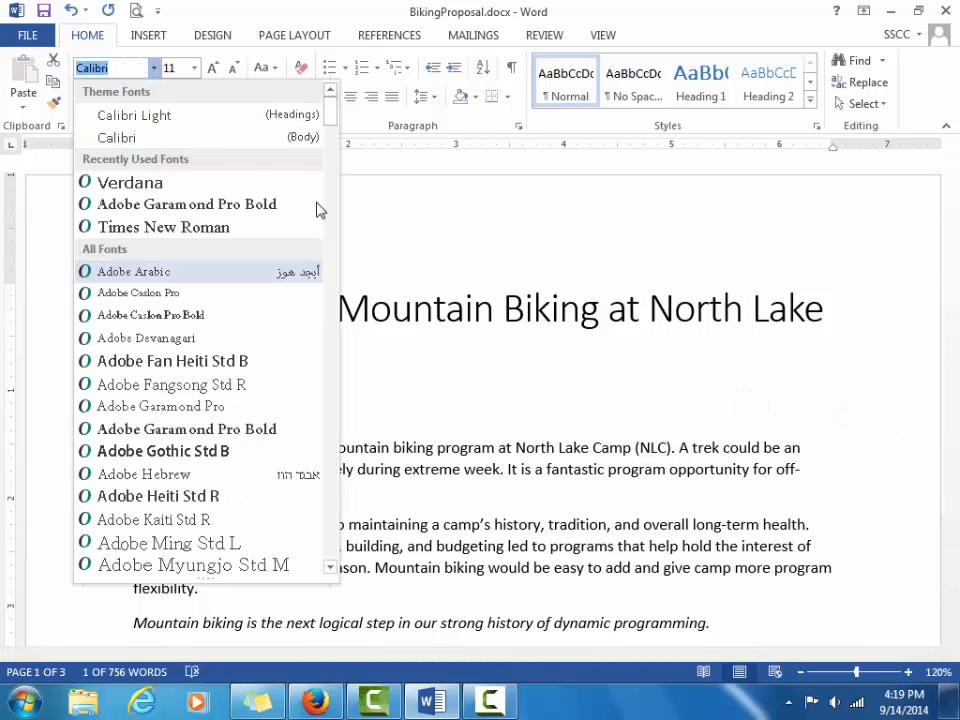
scroll(337, 251, down, 20)
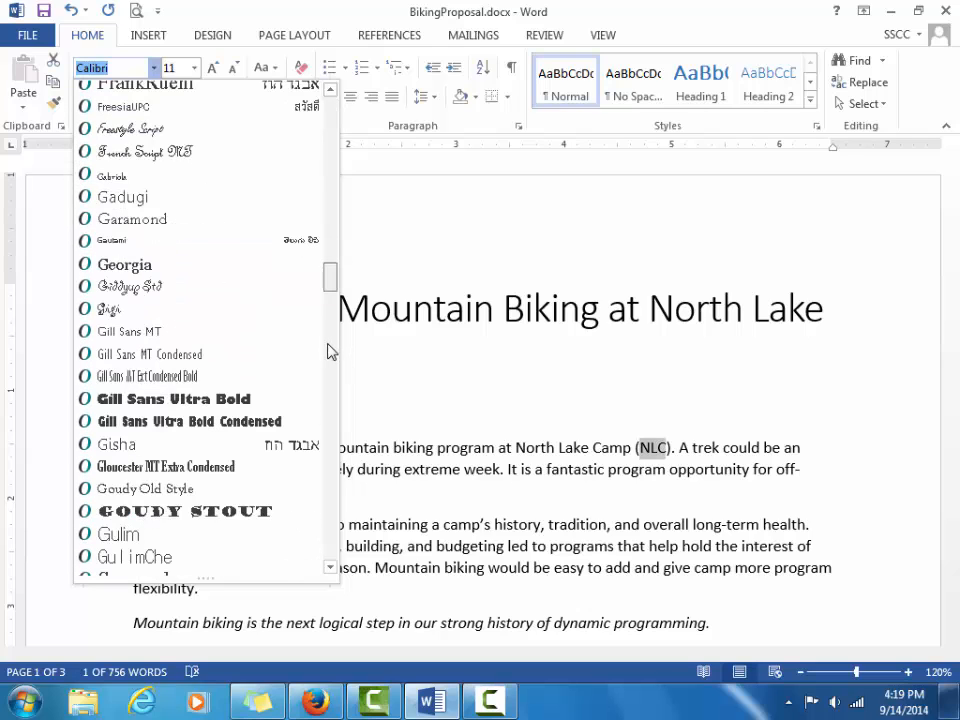
drag(330, 277, 332, 221)
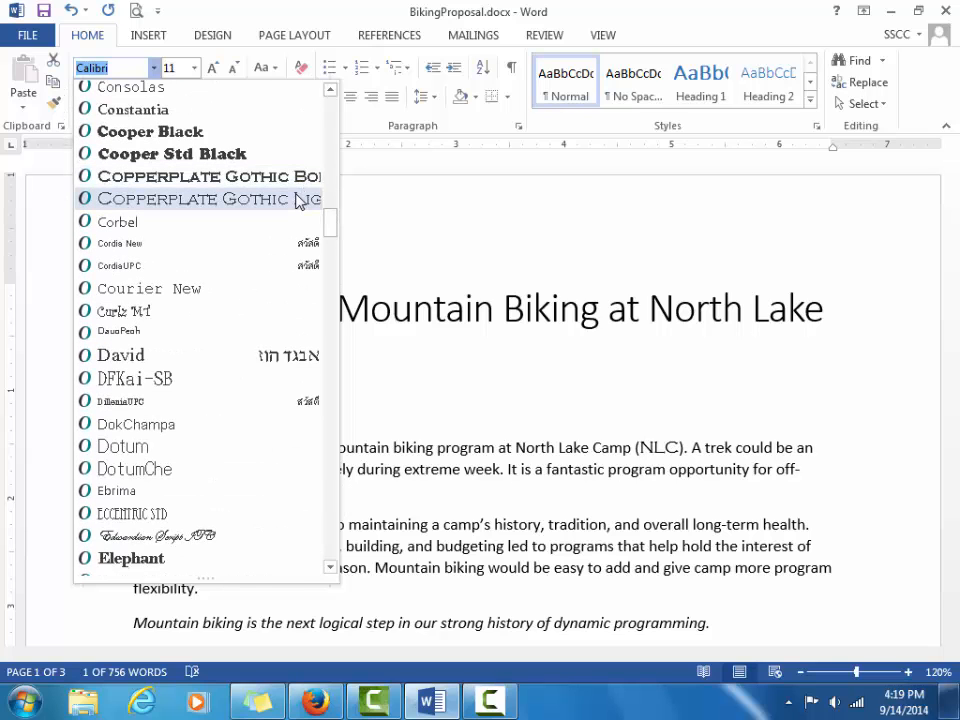
click(297, 198)
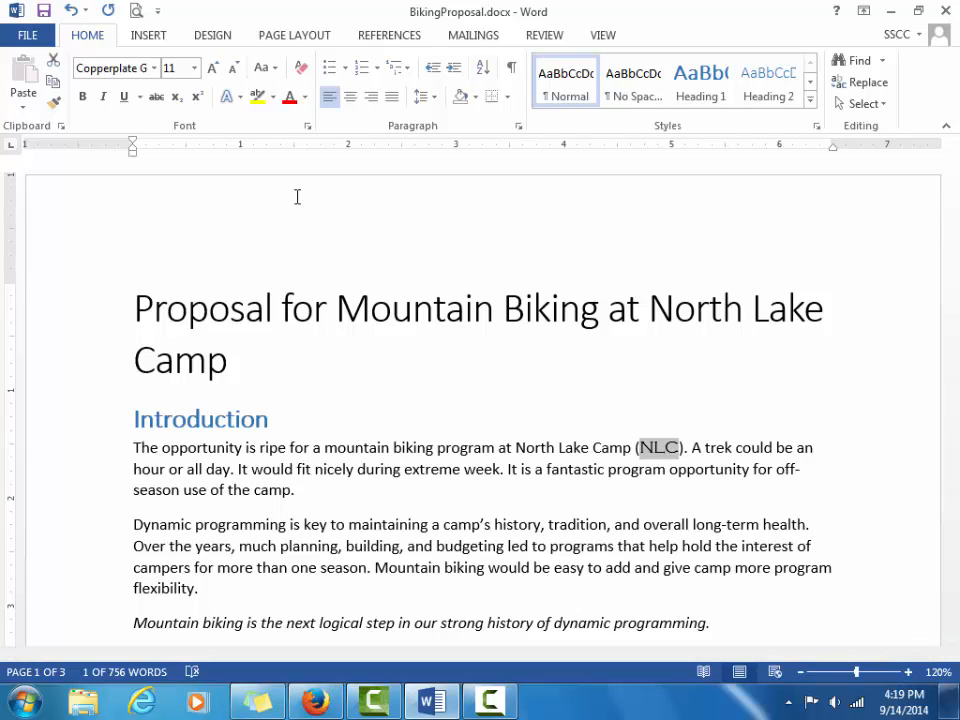
click(303, 98)
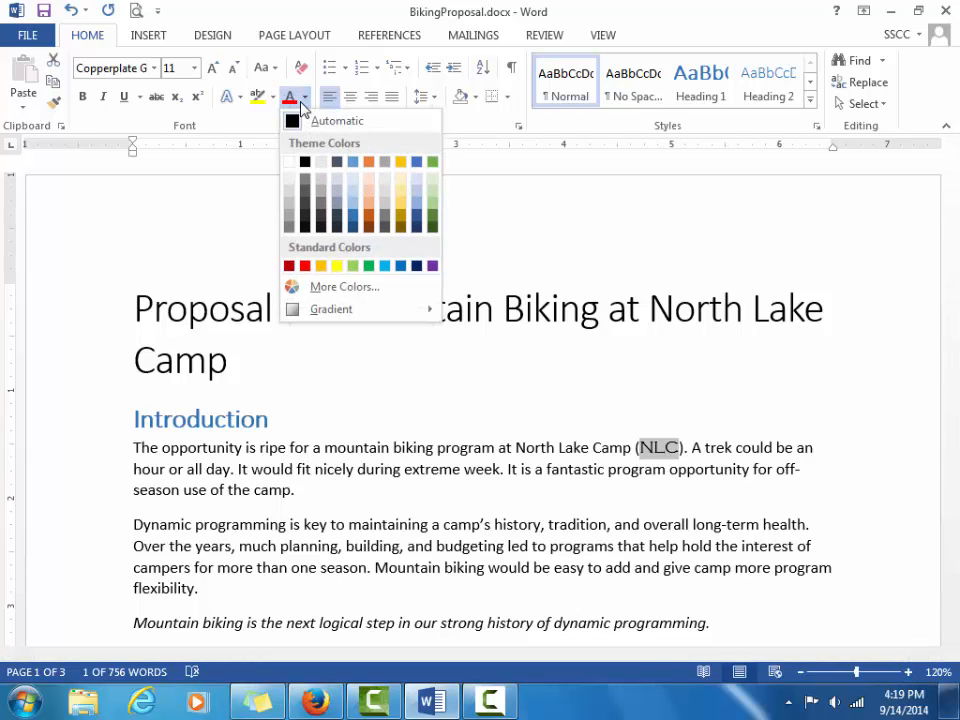
click(433, 220)
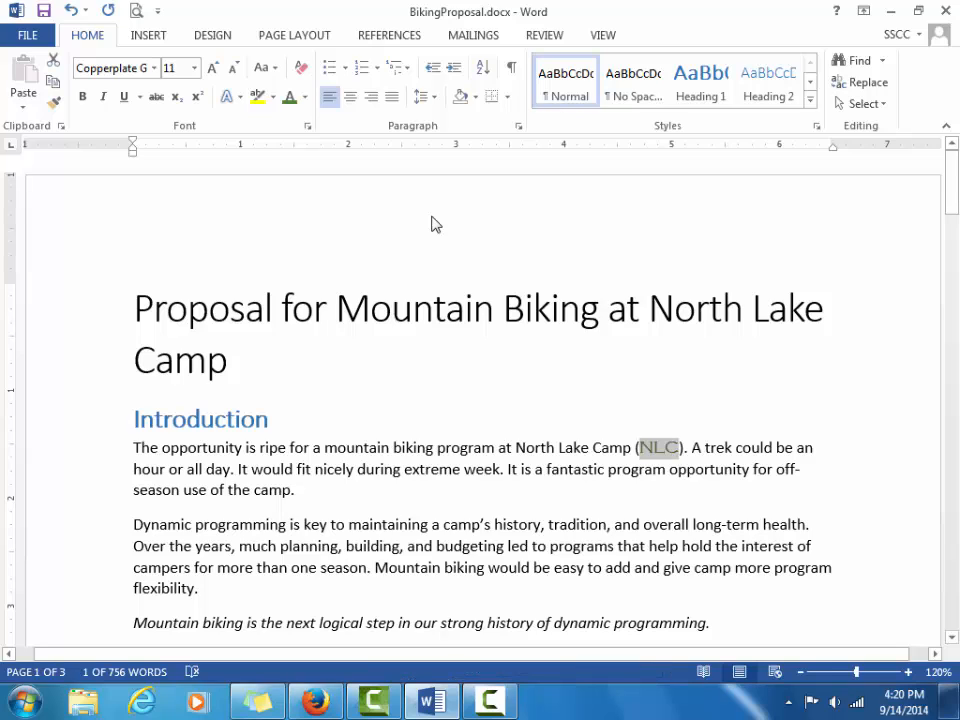
- Create a new style named NLC from the selected text's formatting, with the style type set to Character
click(810, 103)
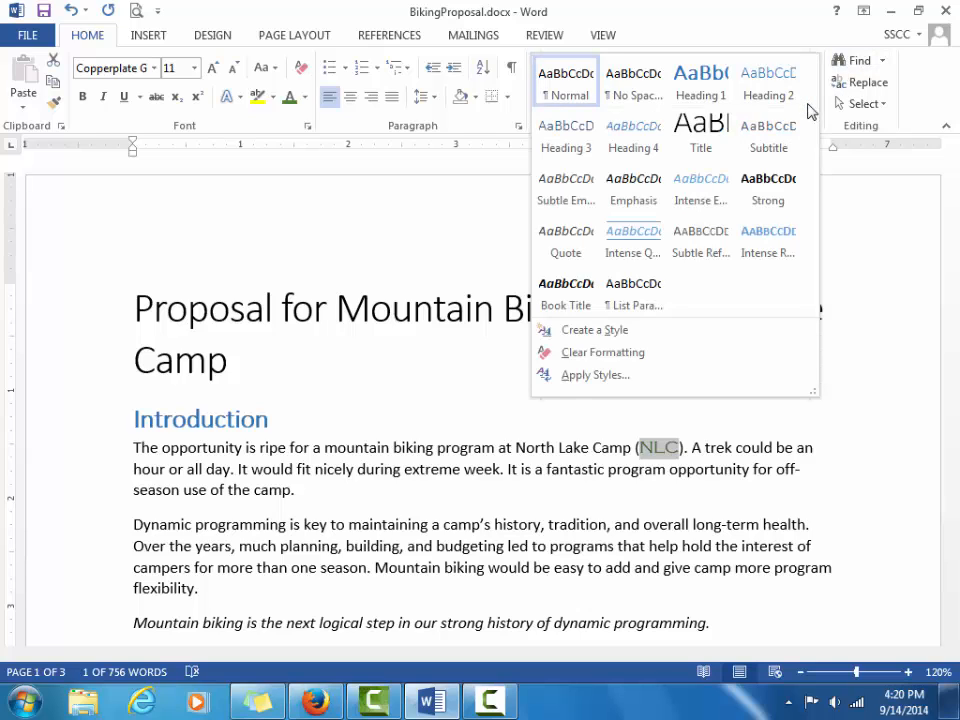
click(713, 341)
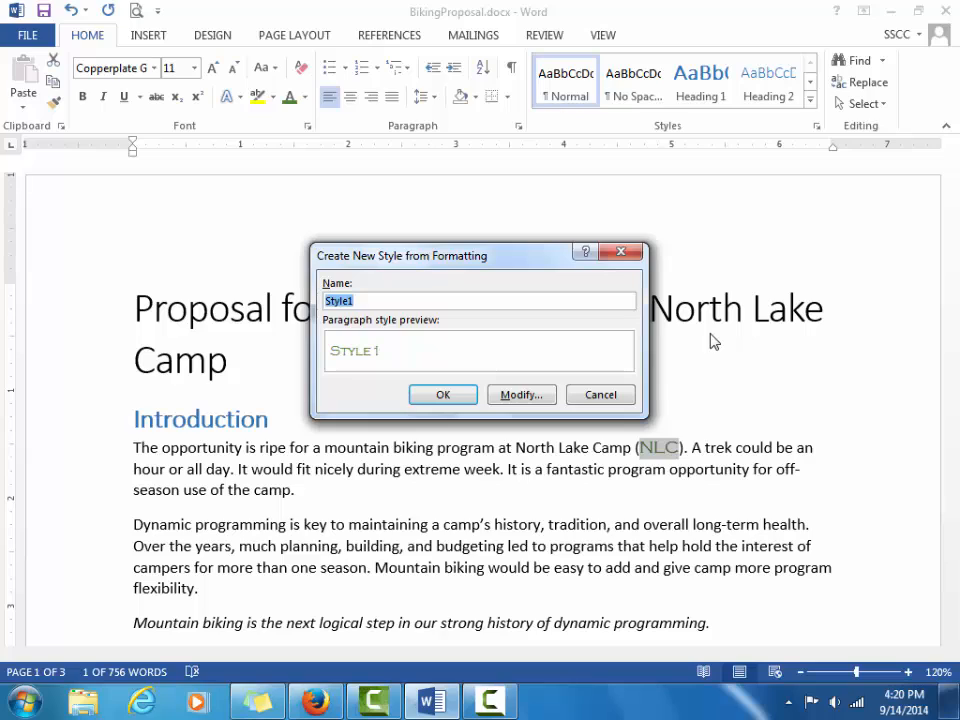
text(NLC)
click(539, 395)
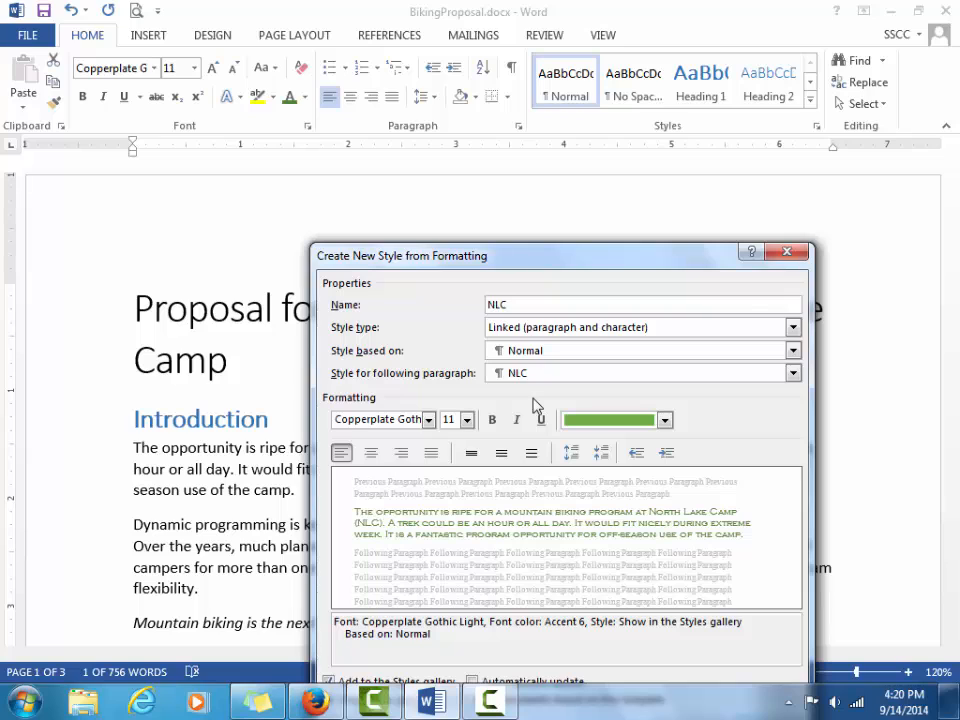
click(793, 328)
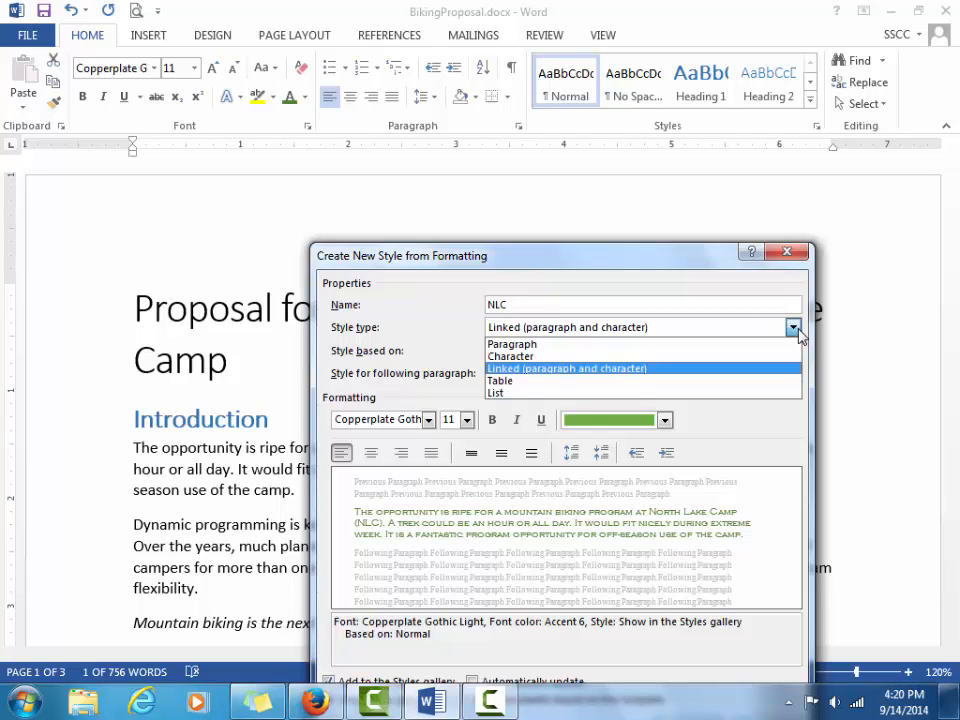
click(749, 358)
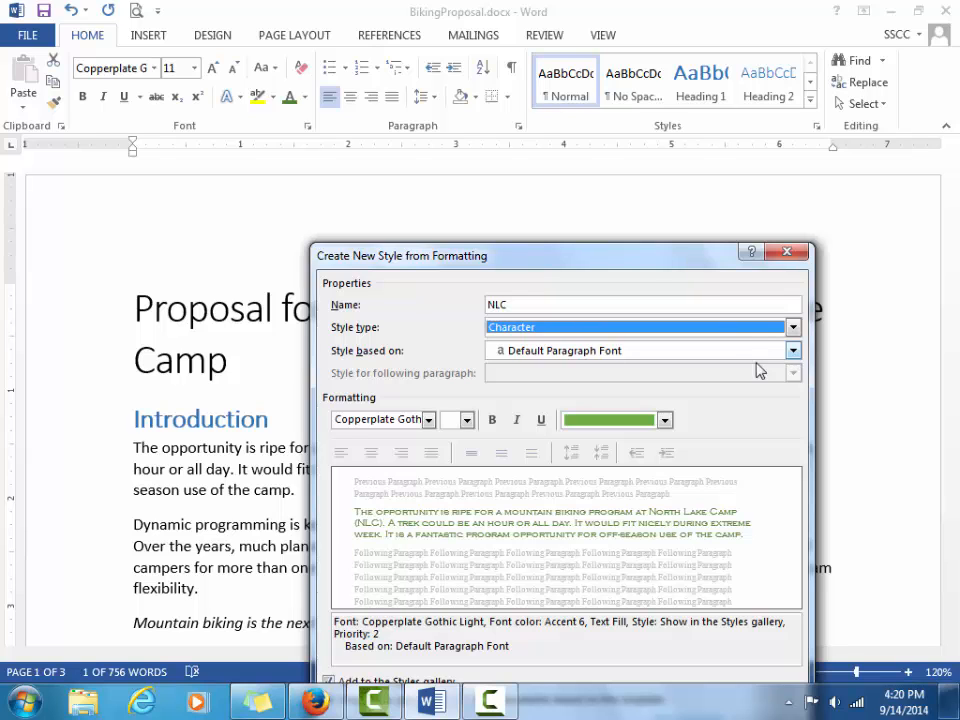
drag(673, 266, 677, 180)
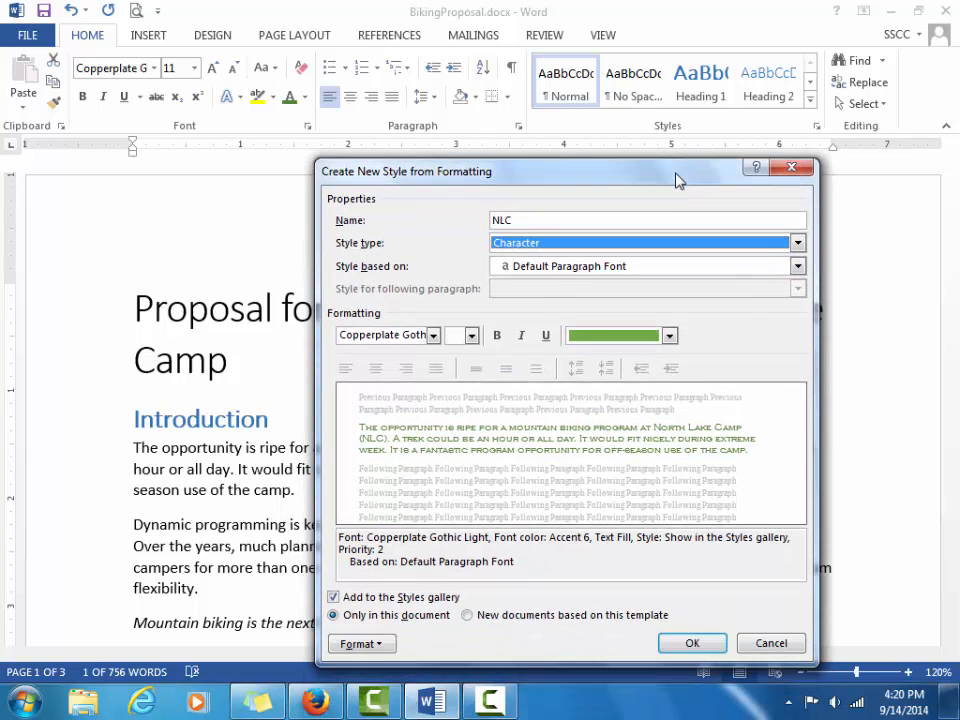
click(676, 647)
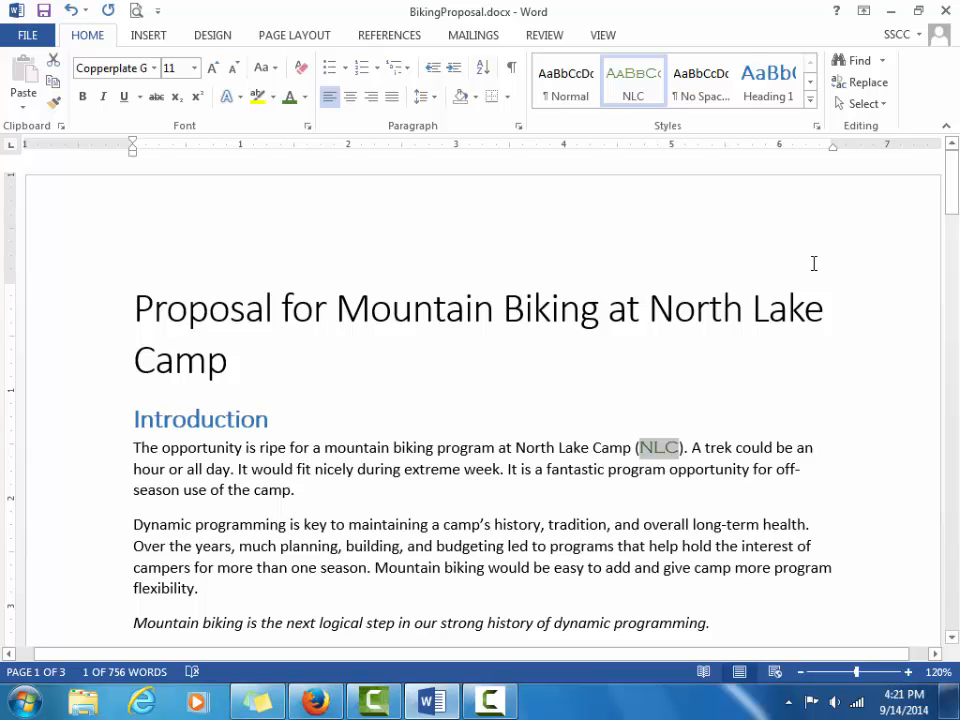
- Apply the NLC style to "NLC" in the first paragraph under the Funding heading
drag(806, 303, 955, 270)
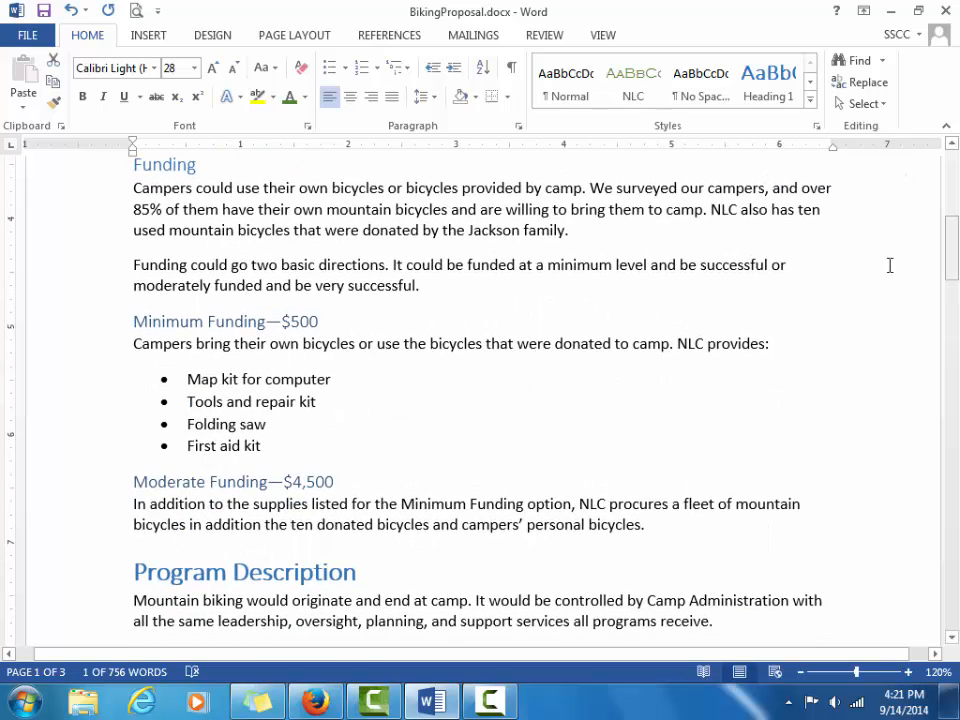
click(713, 209)
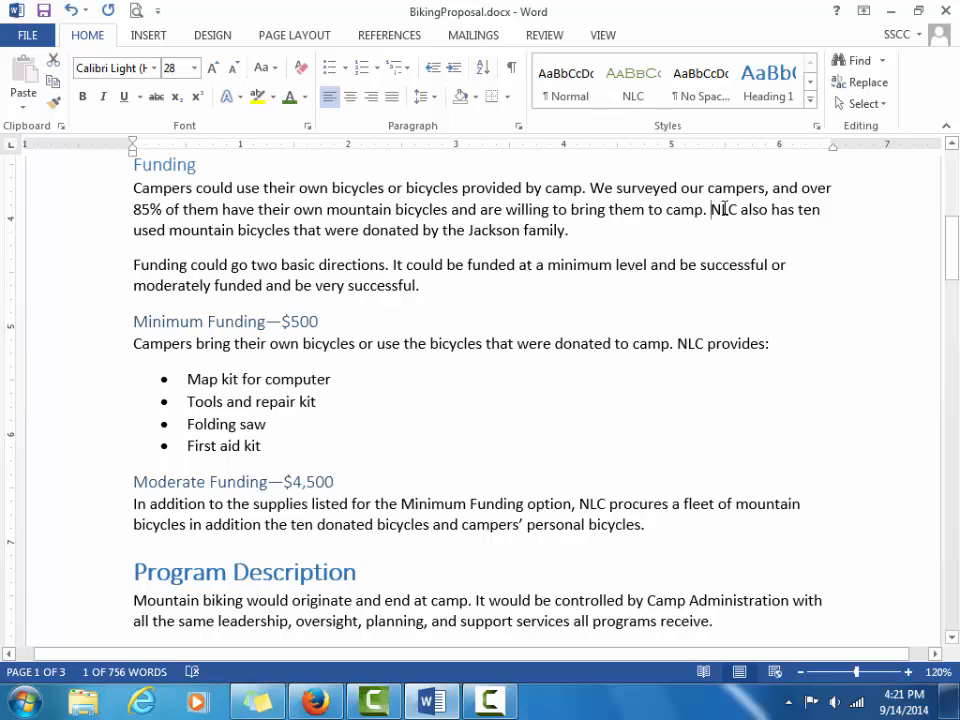
drag(724, 209, 735, 217)
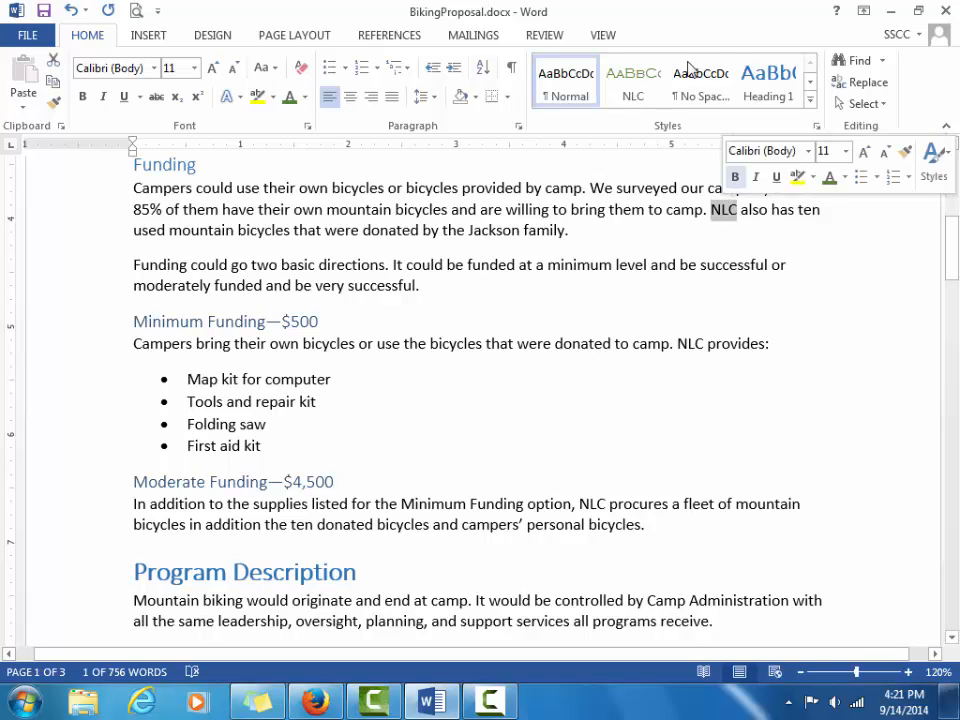
click(652, 79)
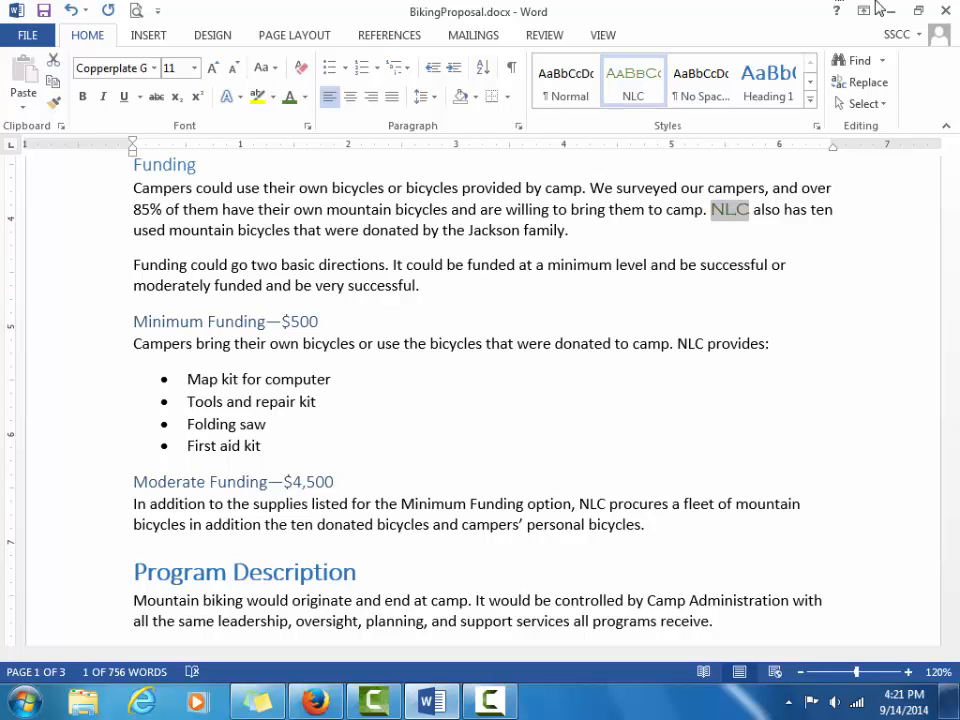
- Set up a find and replace that searches for "NLC" and replaces it with "NLC"
click(868, 84)
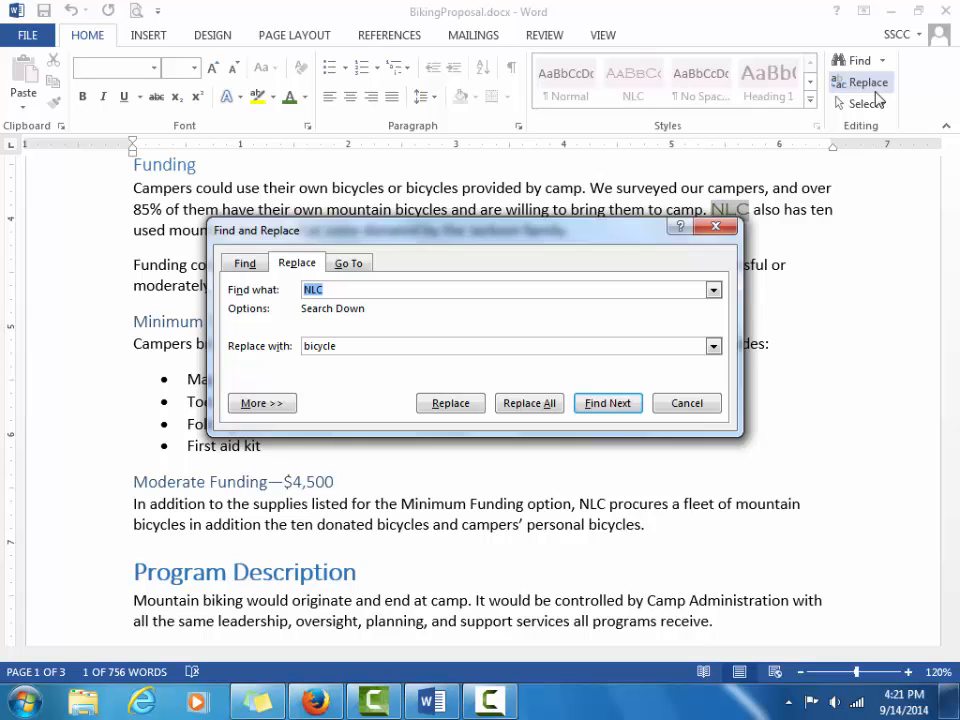
click(575, 345)
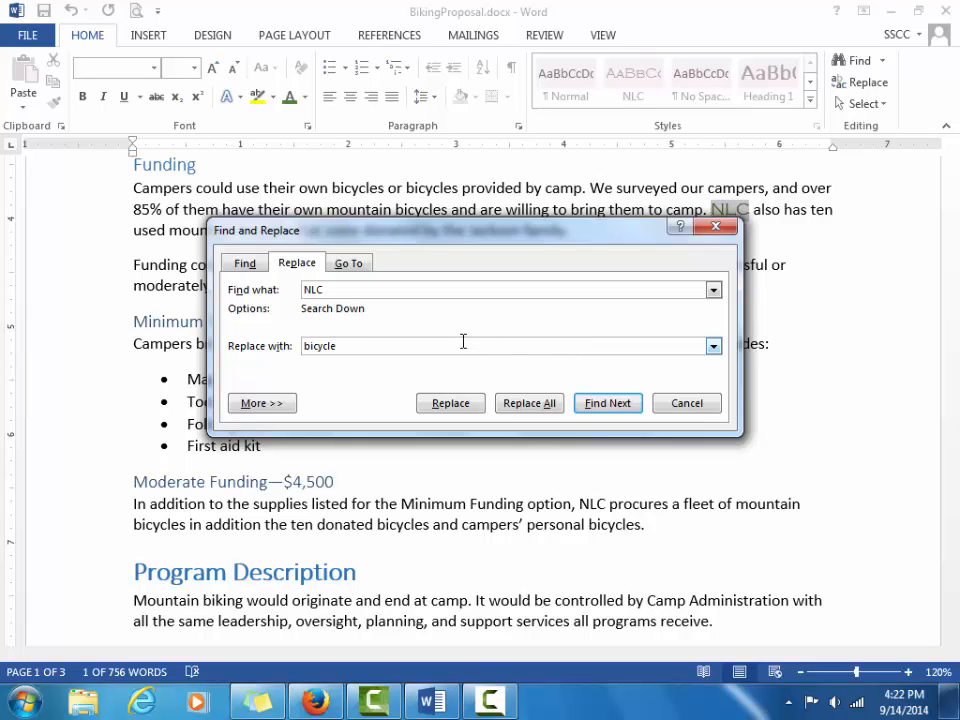
drag(450, 342, 244, 384)
key(Delete)
text(NLC)
- Set the replacement text's format to the NLC style
click(257, 410)
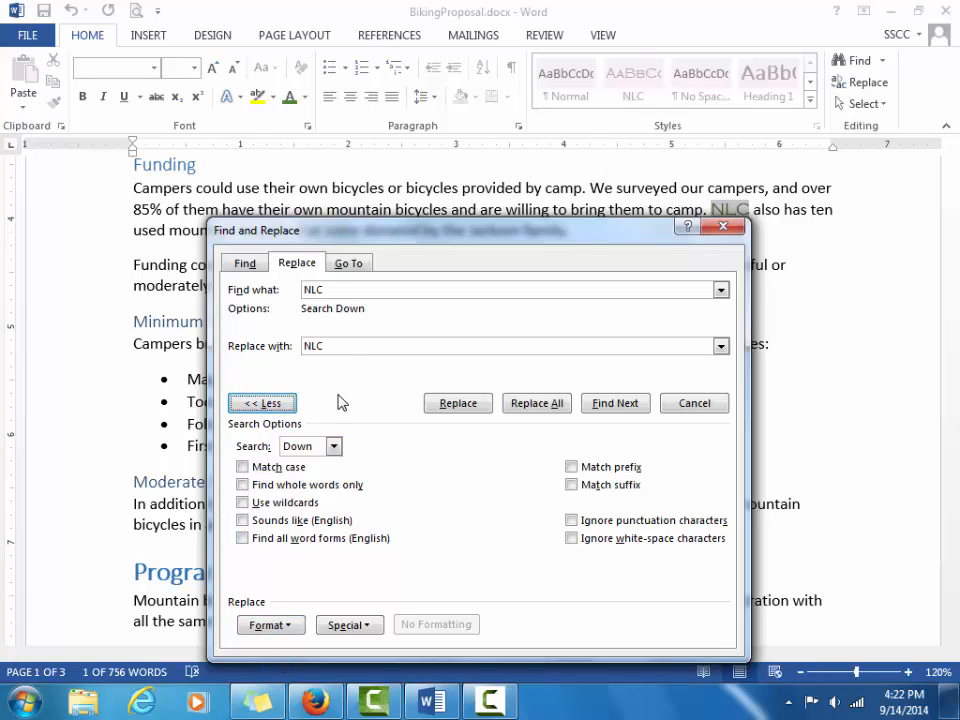
click(347, 345)
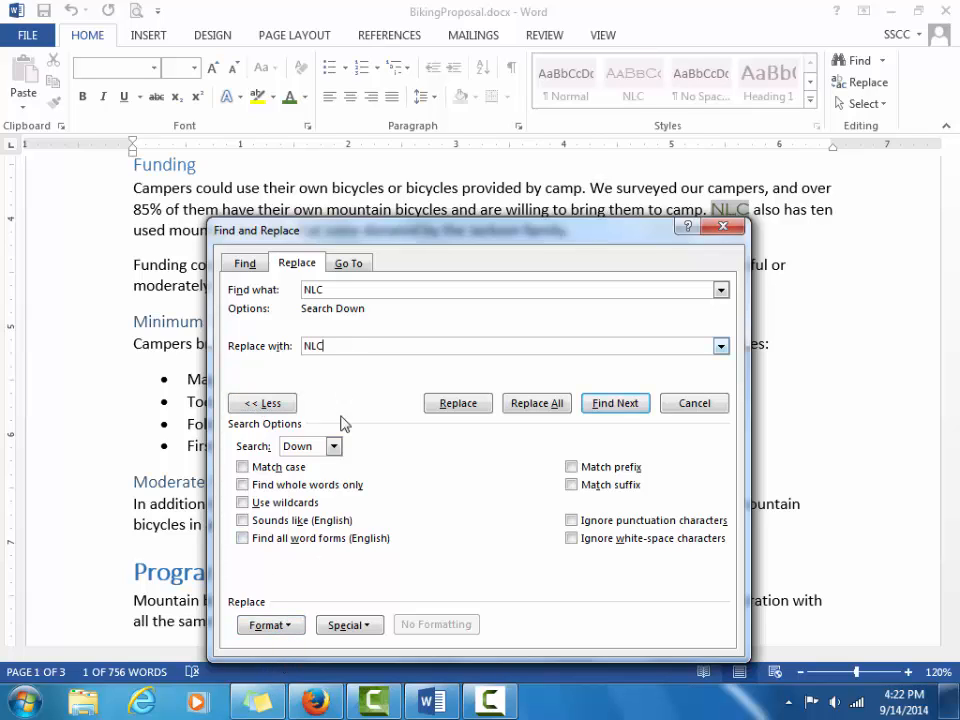
click(270, 625)
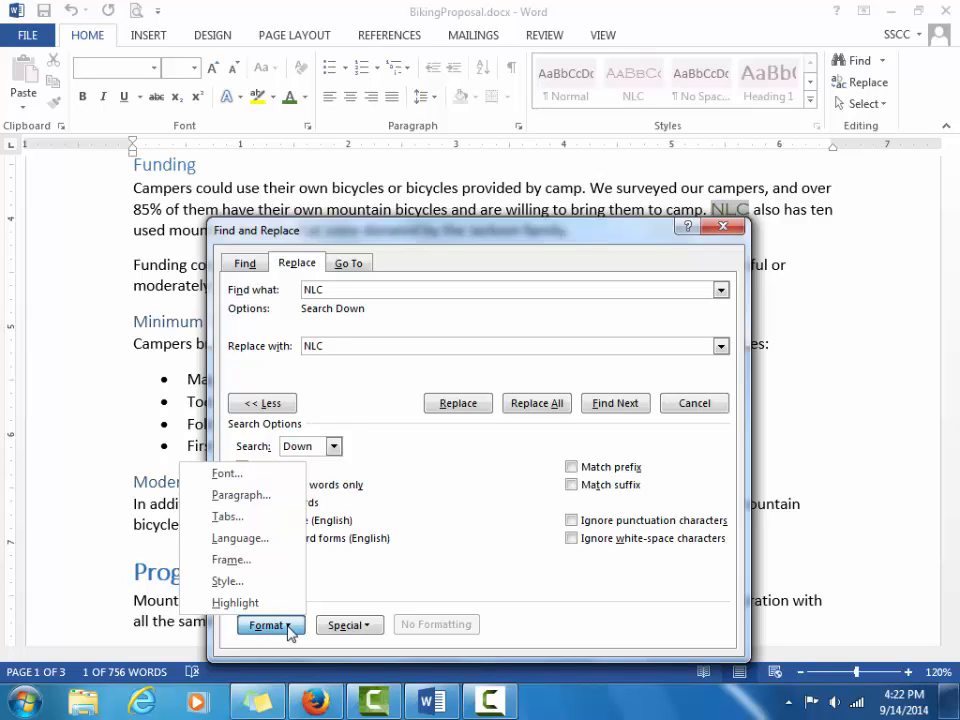
click(268, 582)
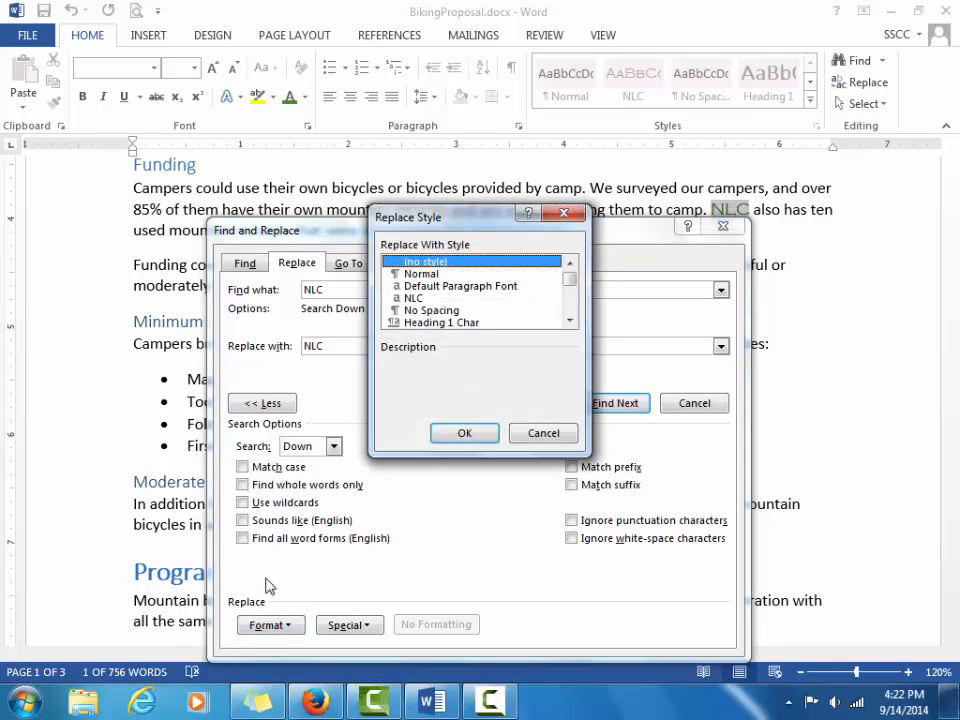
click(414, 300)
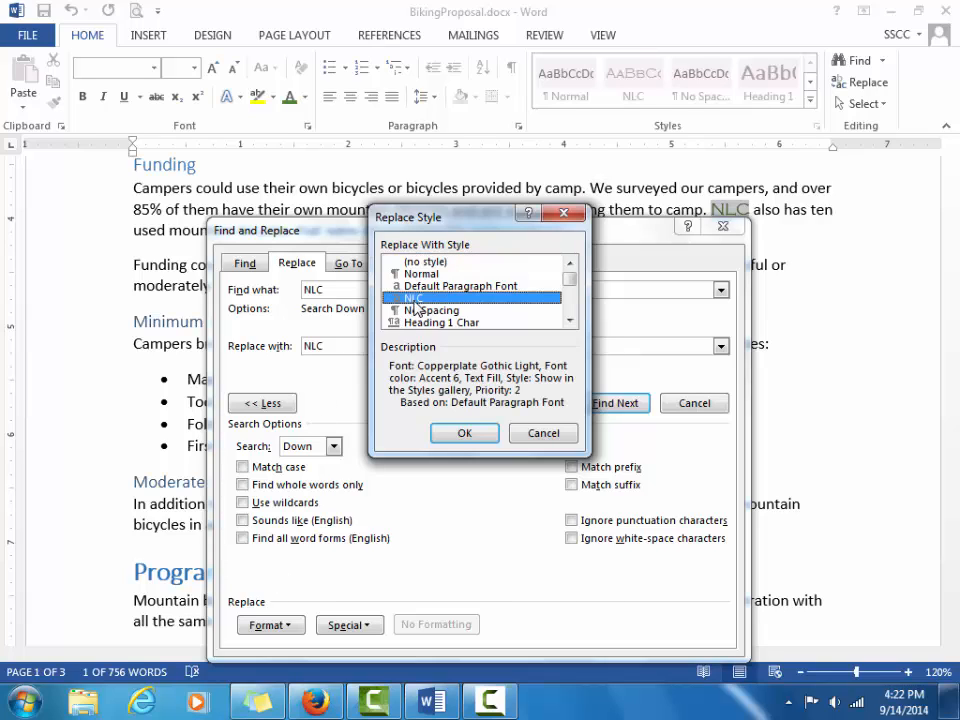
click(463, 433)
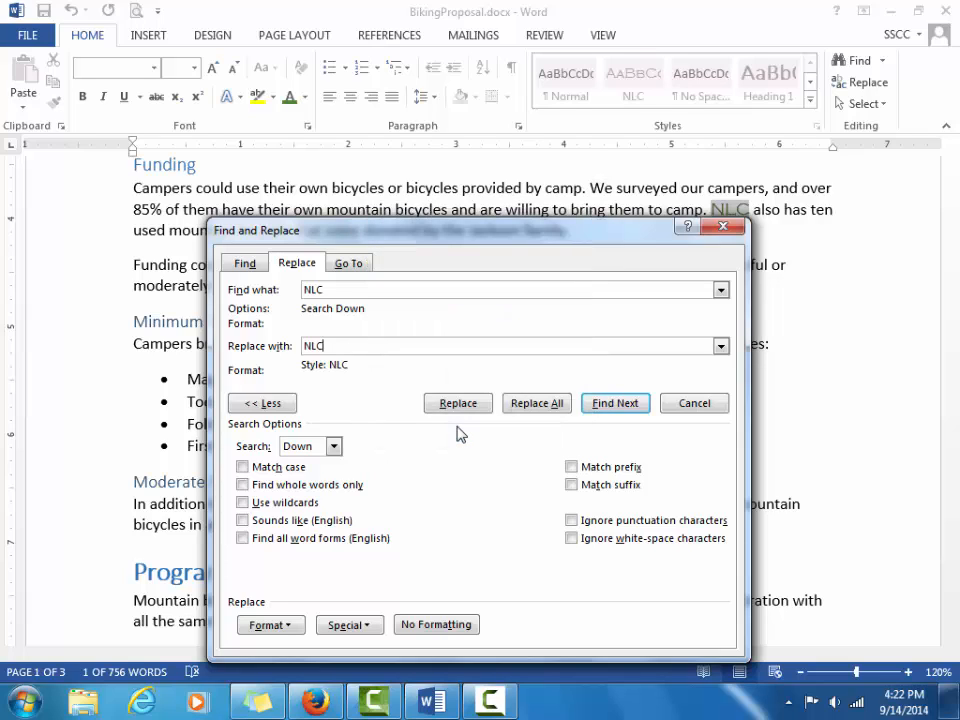
- Replace all occurrences of "NLC" with the styled version, continuing the search from the document's beginning, and close Find and Replace
click(553, 406)
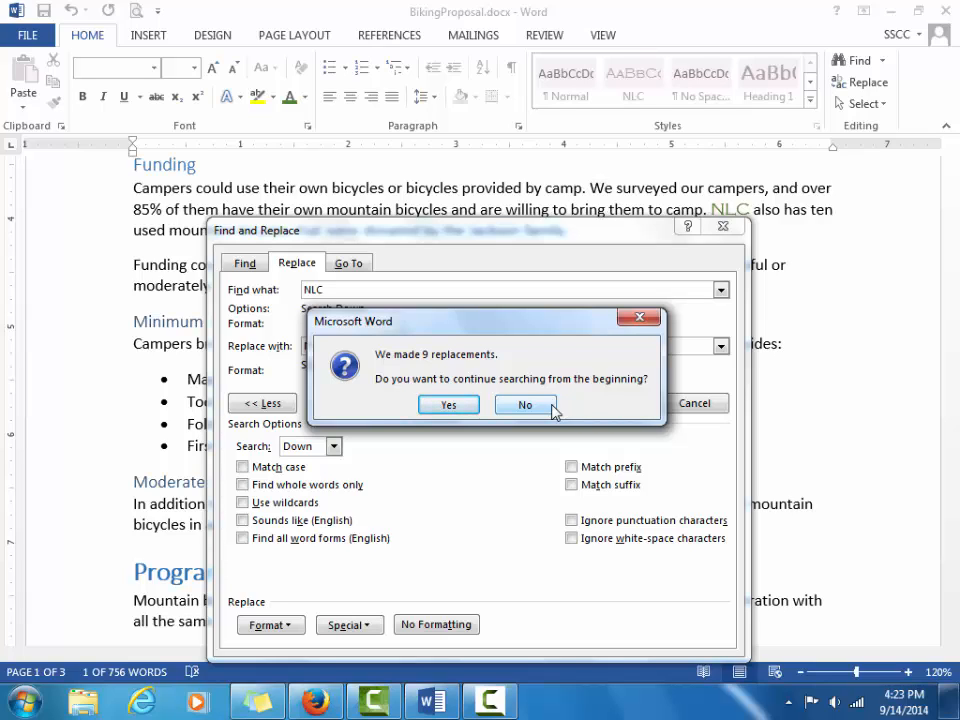
click(450, 405)
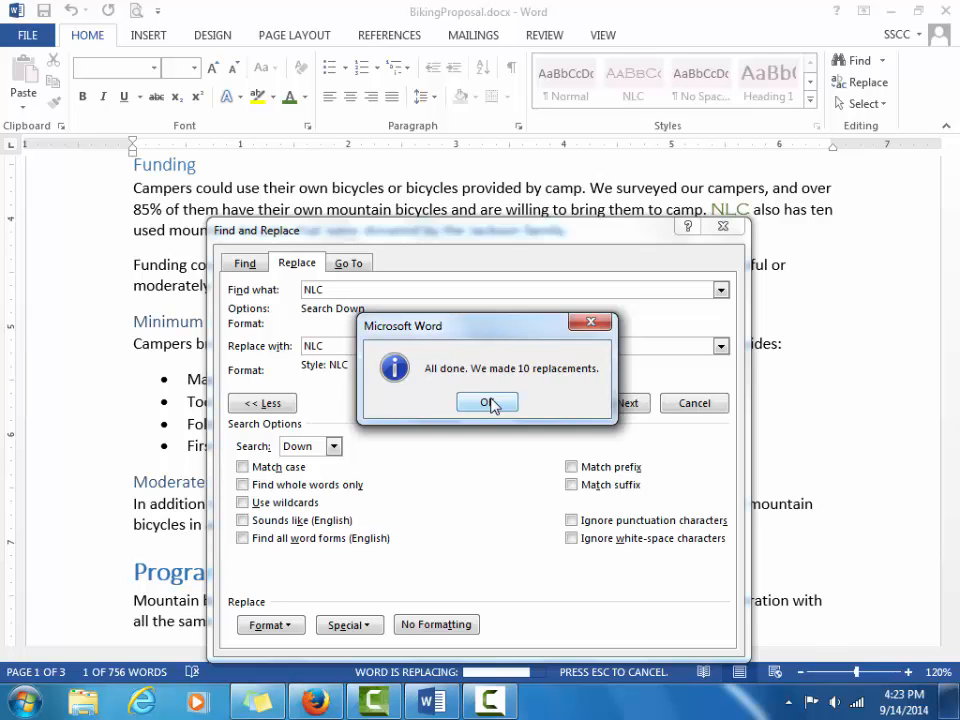
click(490, 403)
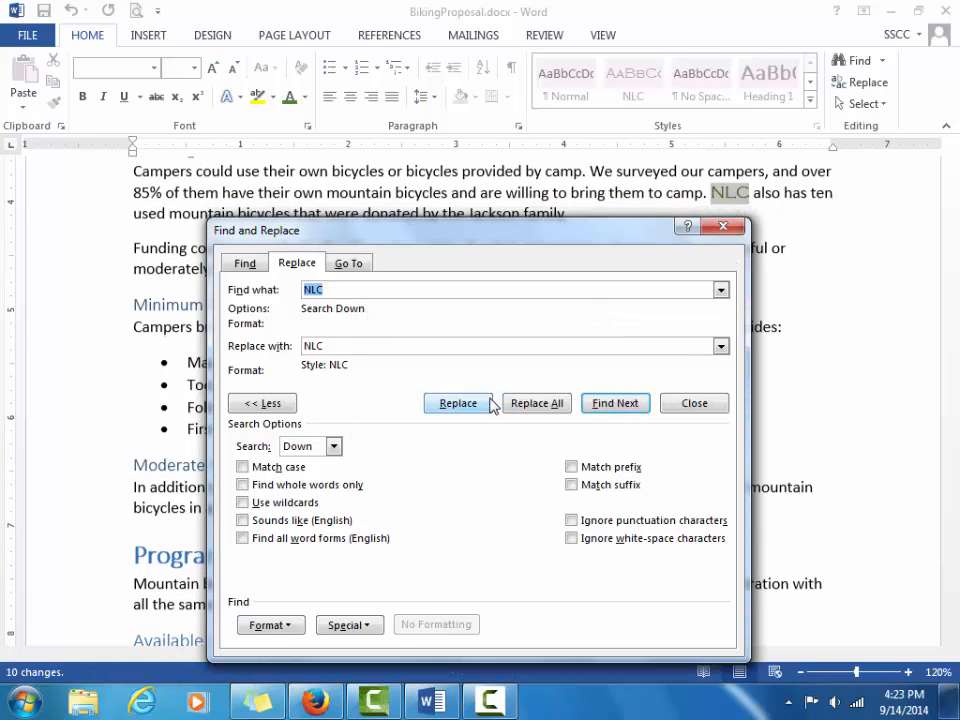
click(694, 403)
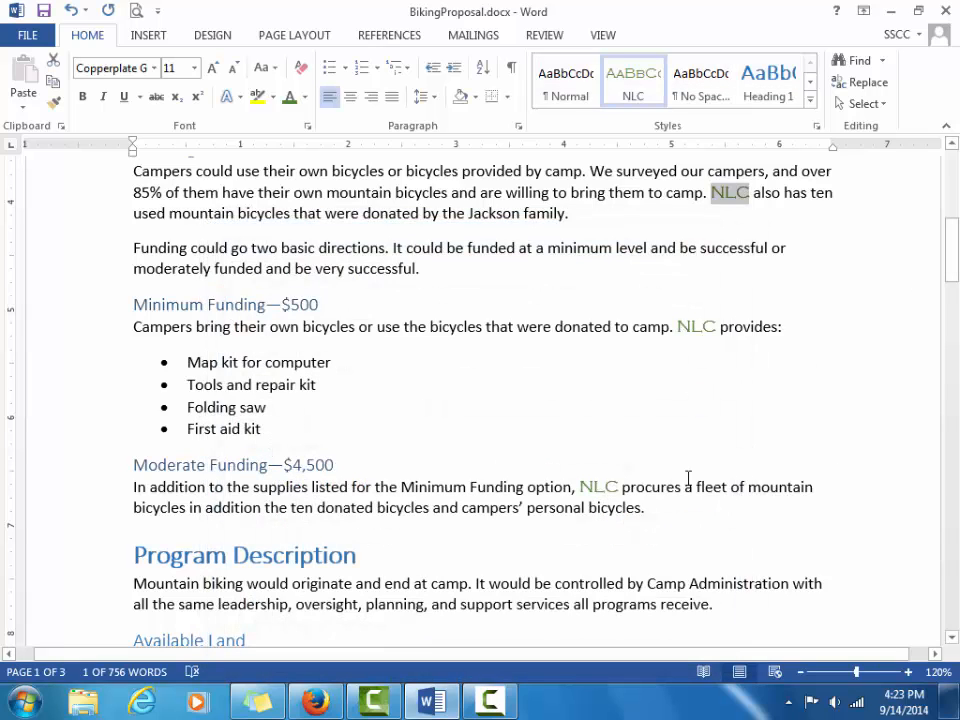
- Place the cursor at the start of the document title and save the document
drag(953, 261, 953, 165)
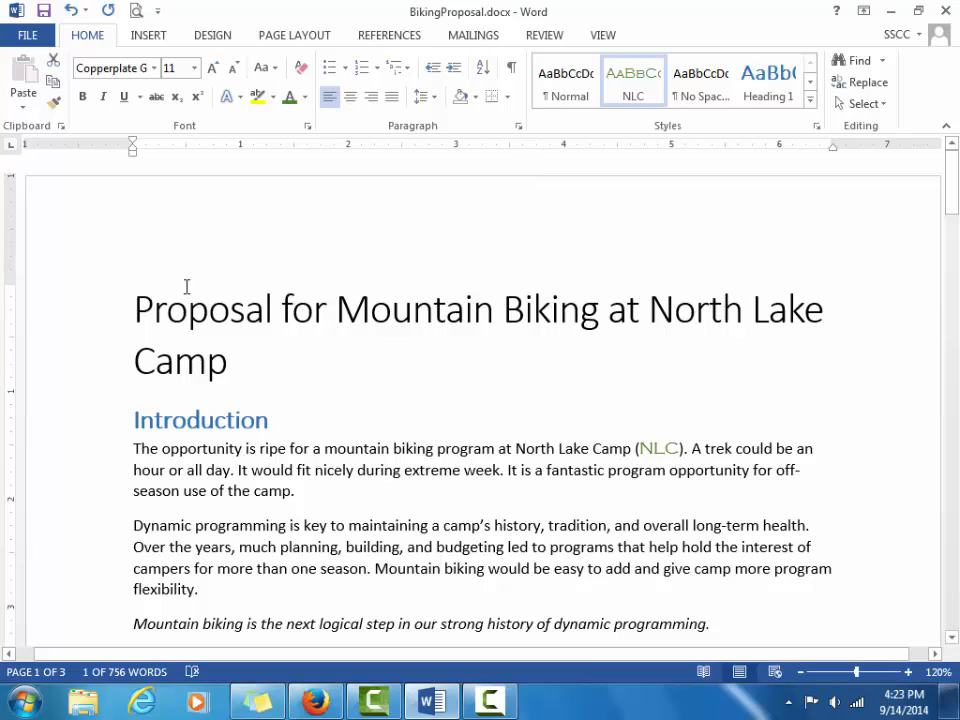
click(136, 310)
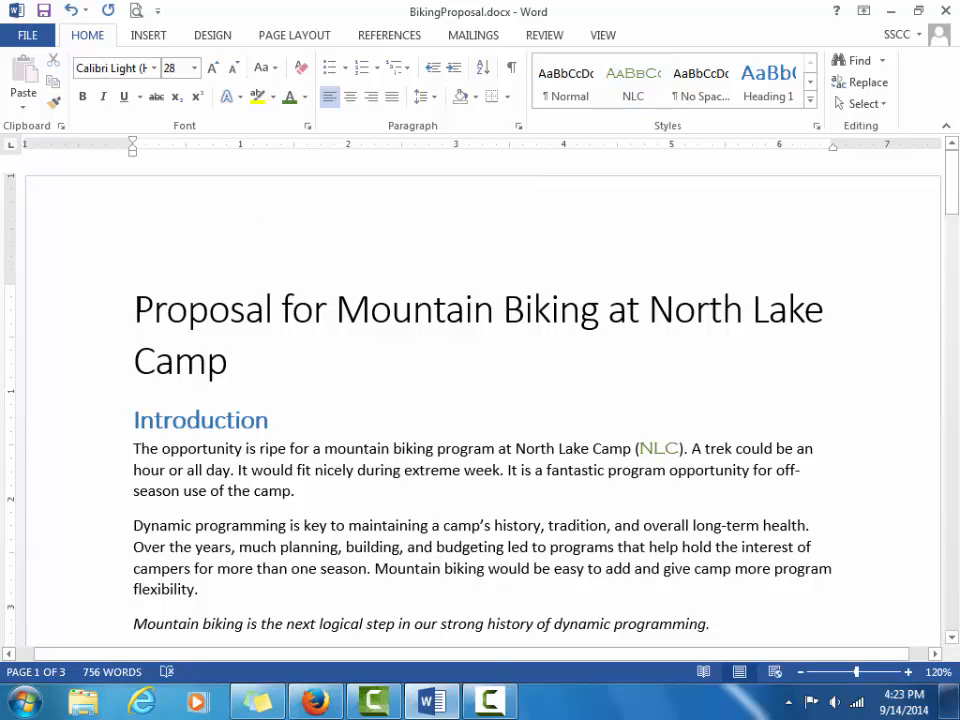
key(ctrl+s)
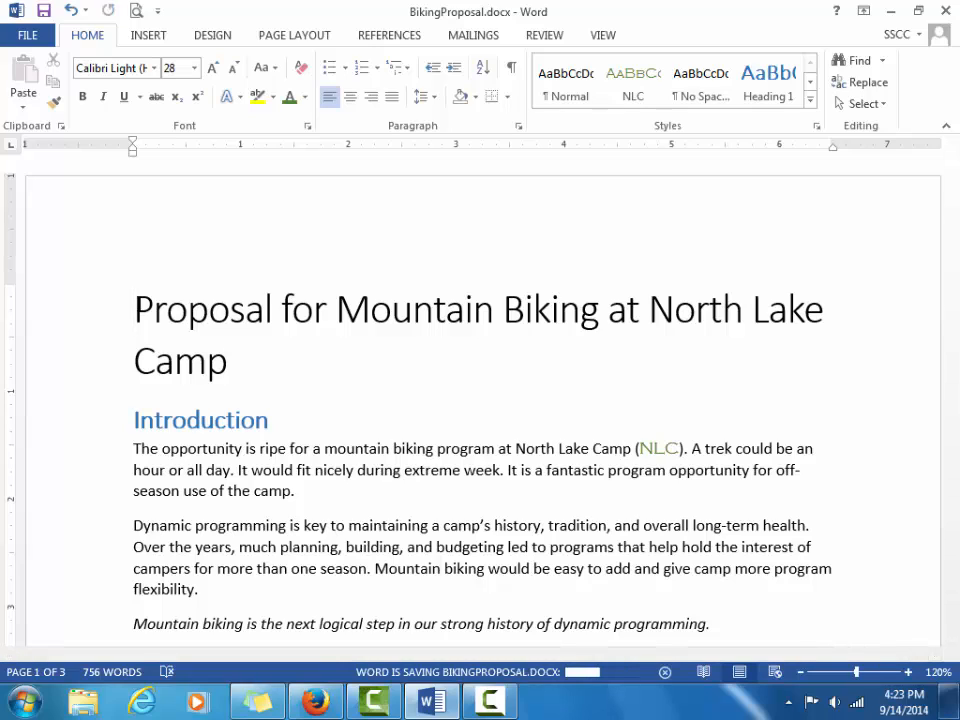
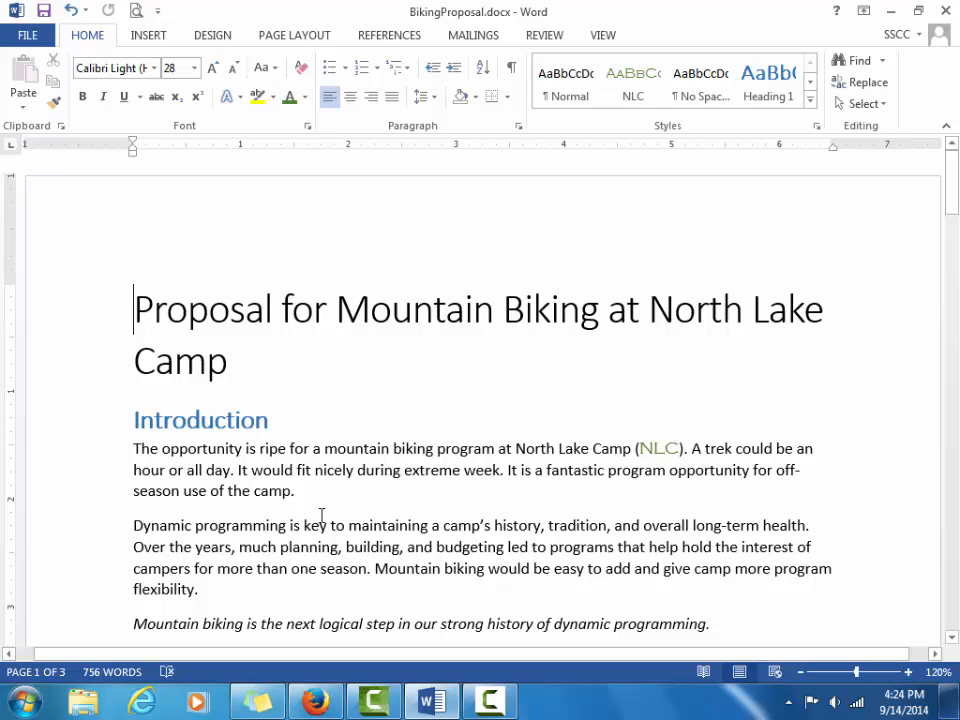
- Inspect the theme font color used by the "Minimum Funding—$500" heading, with the document zoomed out to 80%
click(801, 672)
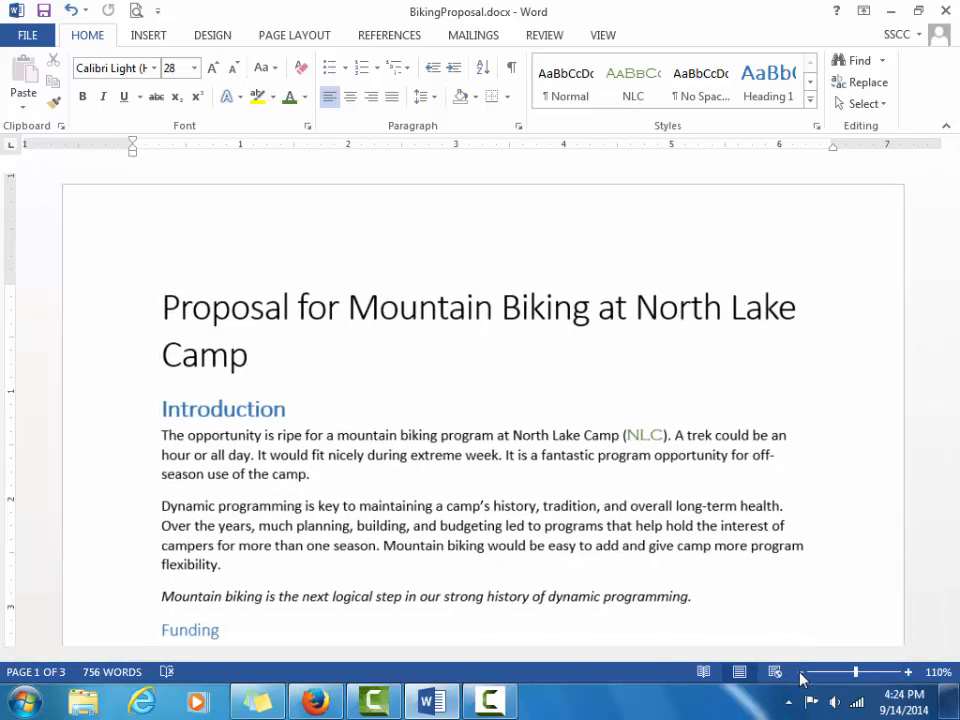
click(801, 672)
click(801, 674)
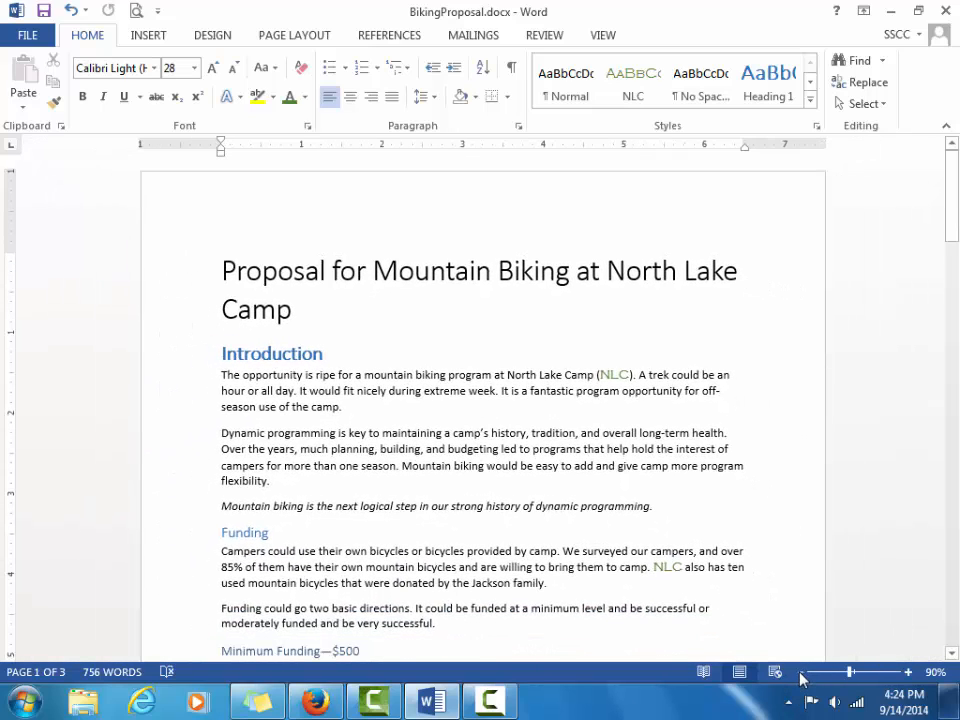
click(801, 674)
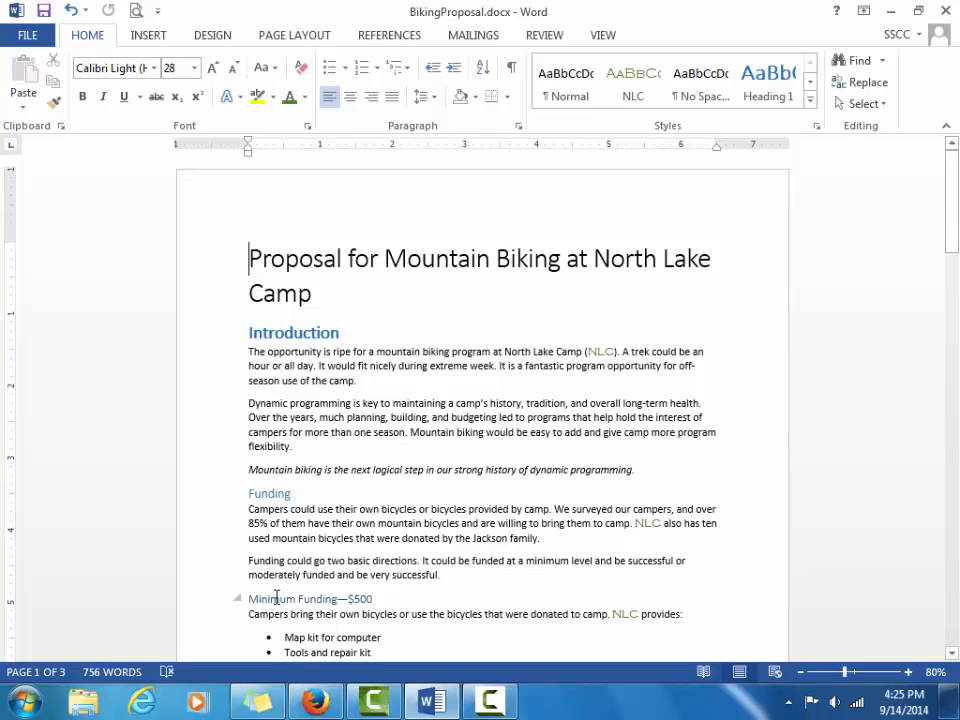
drag(251, 597, 376, 602)
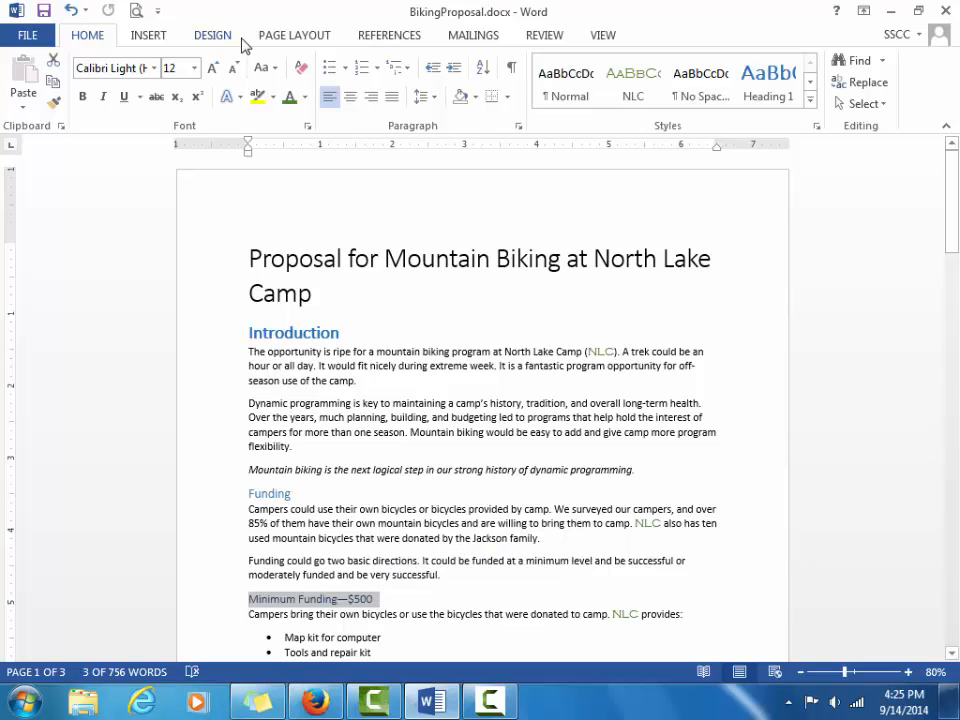
click(305, 97)
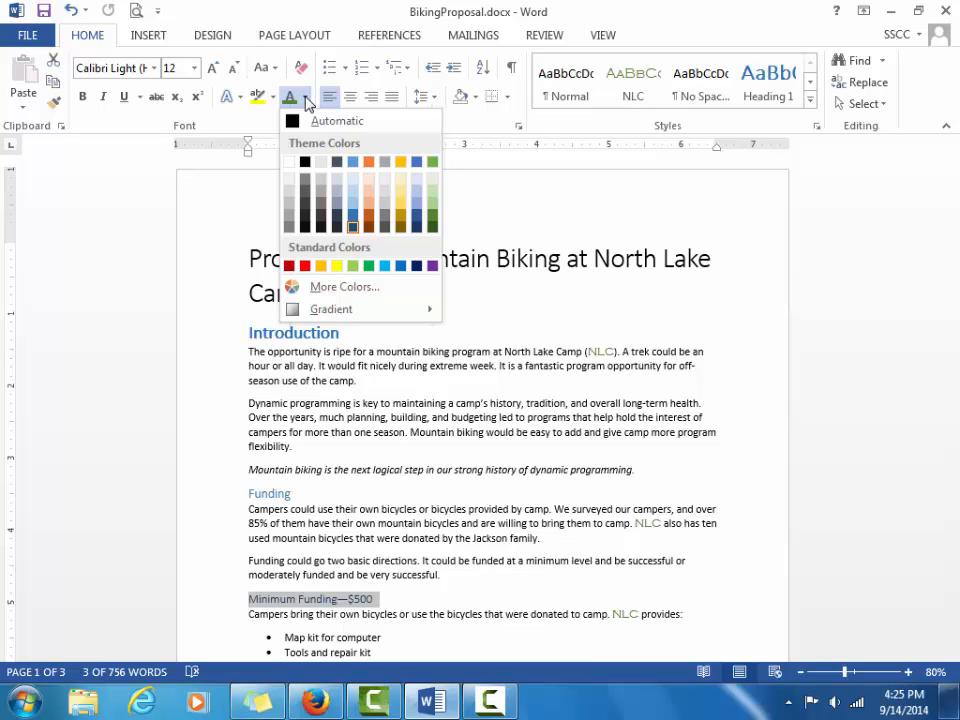
click(306, 98)
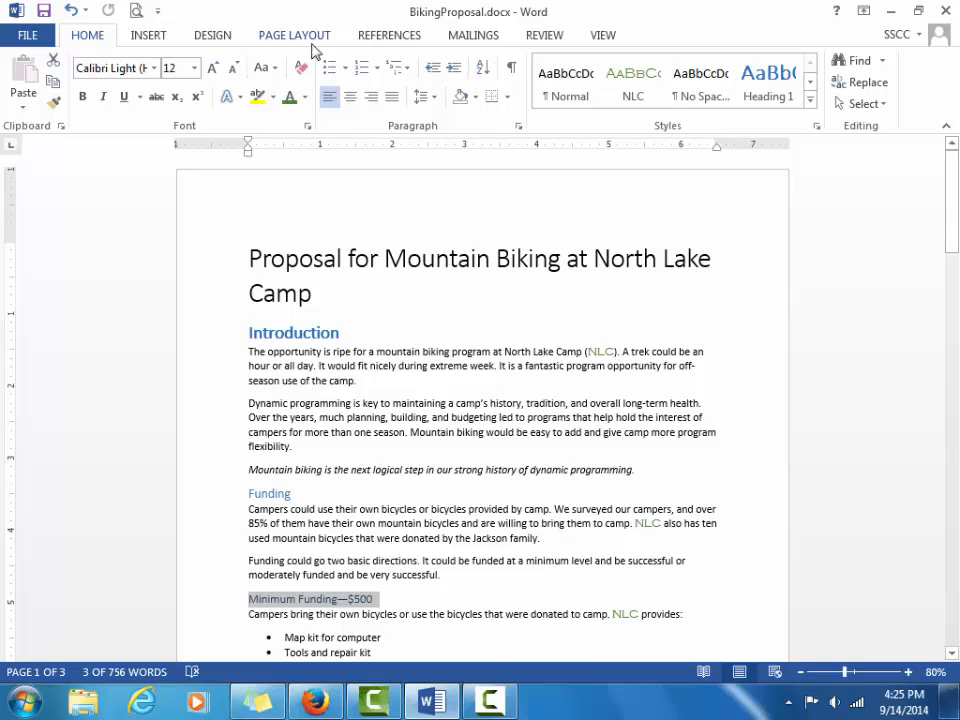
- Apply the Basis theme to the document, with the page zoomed to 100%
click(213, 36)
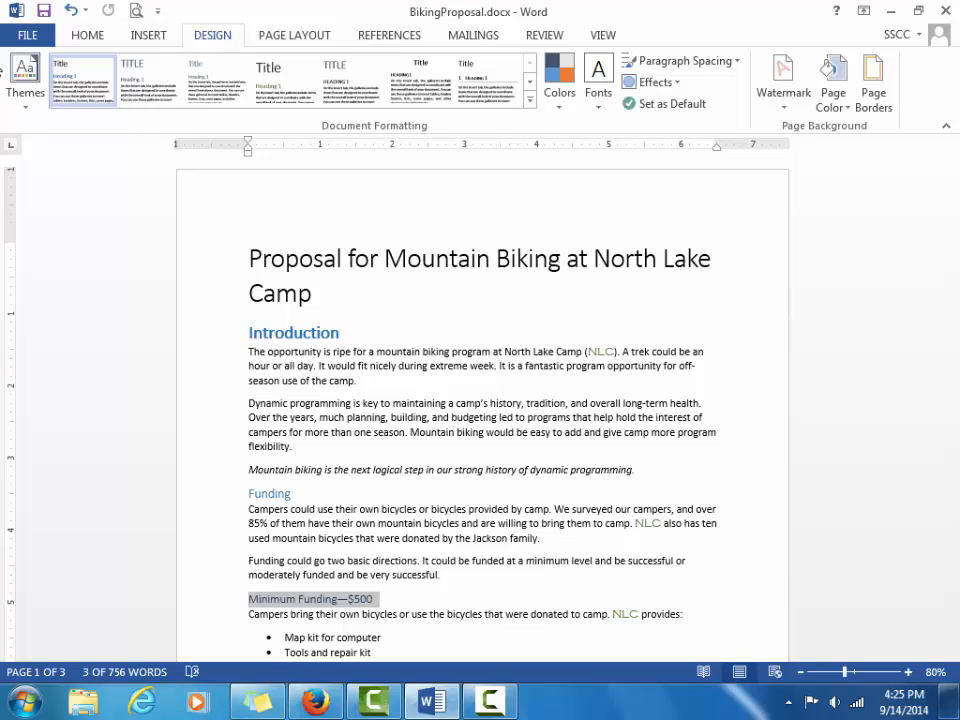
click(33, 108)
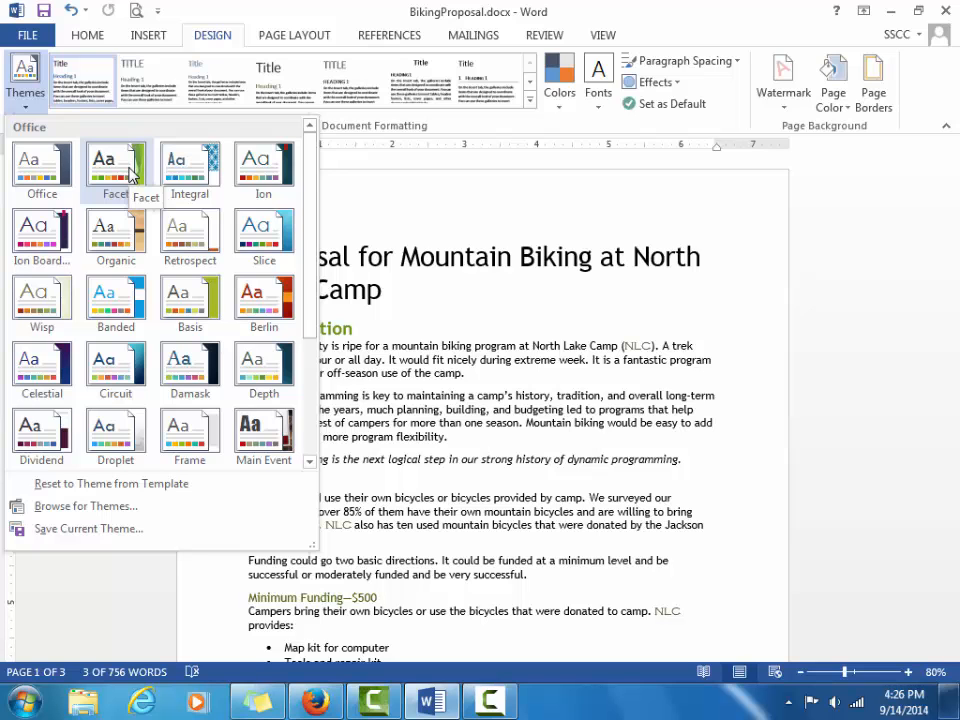
click(909, 674)
click(909, 673)
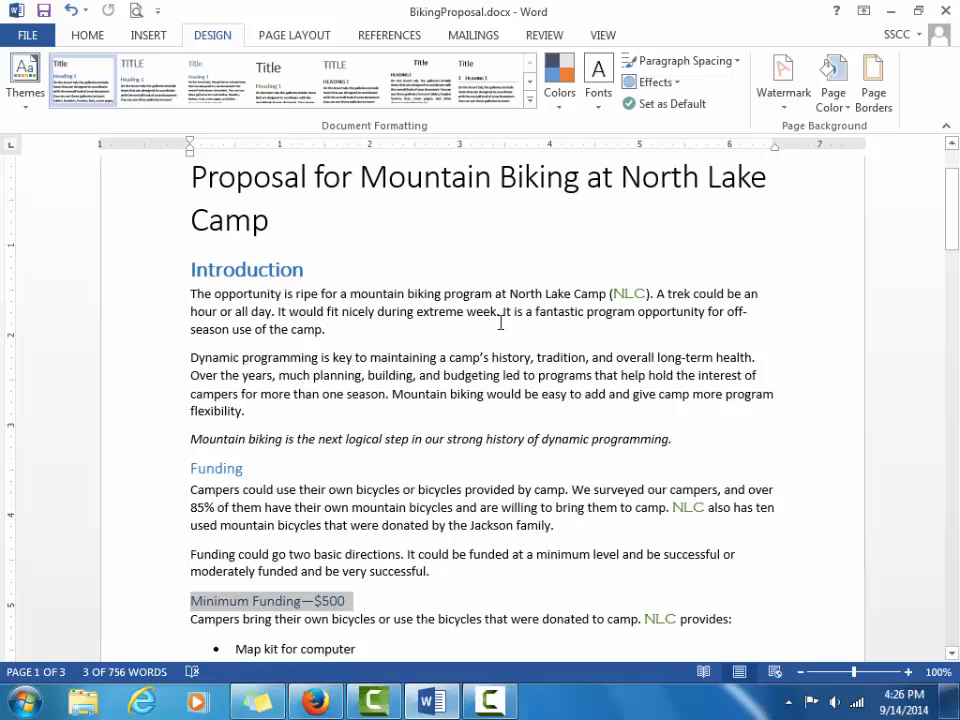
click(25, 82)
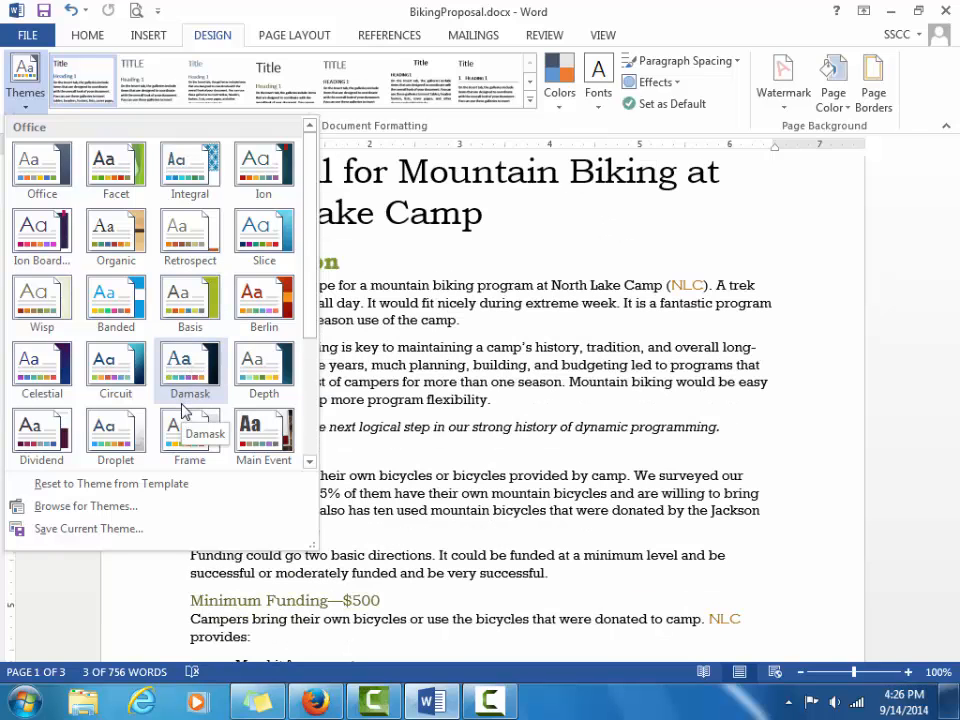
click(196, 320)
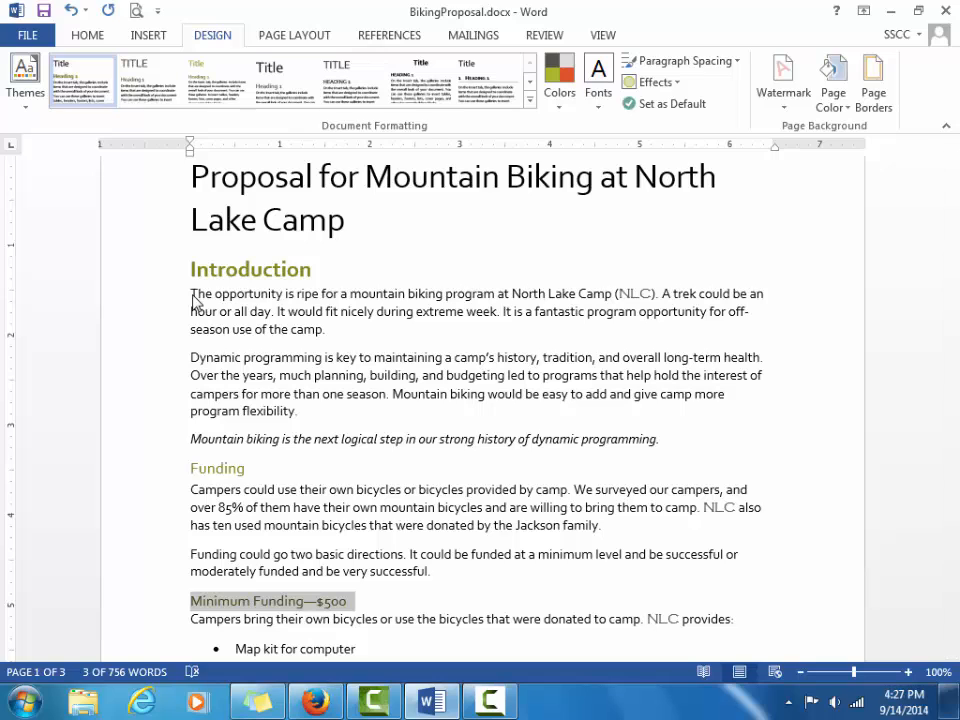
- Examine the theme fonts and theme font colors offered for the "Minimum Funding—$500" heading
click(85, 40)
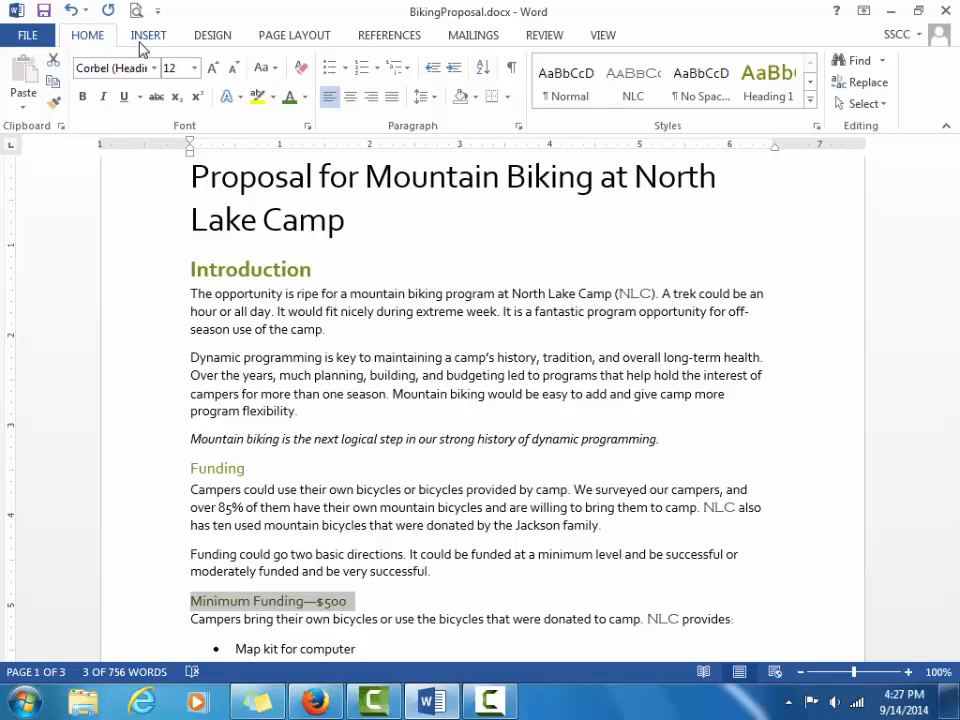
click(155, 68)
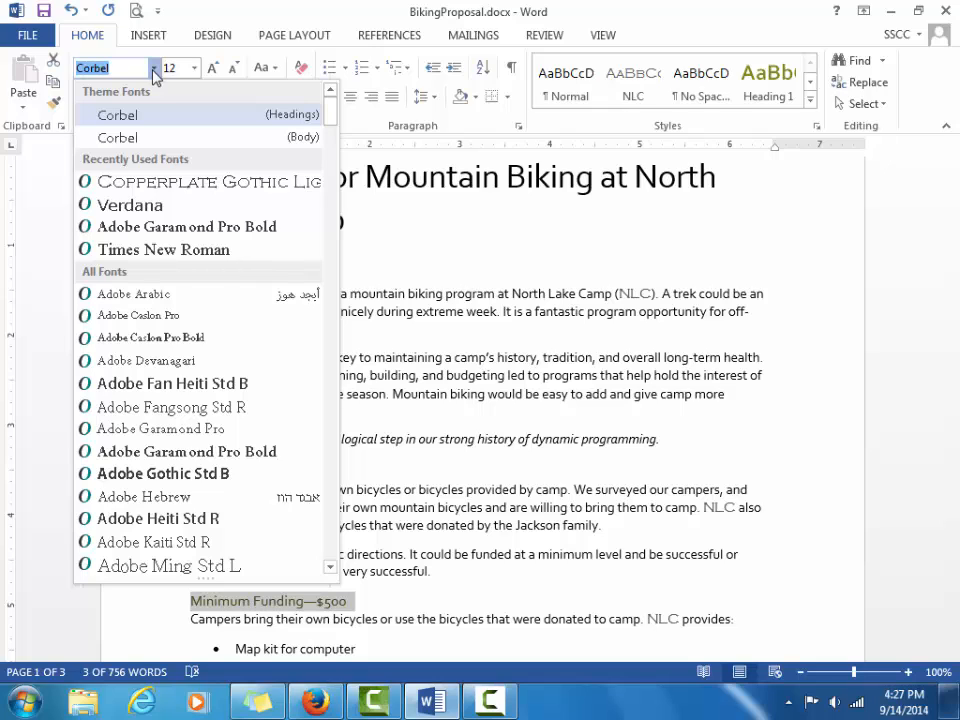
click(154, 70)
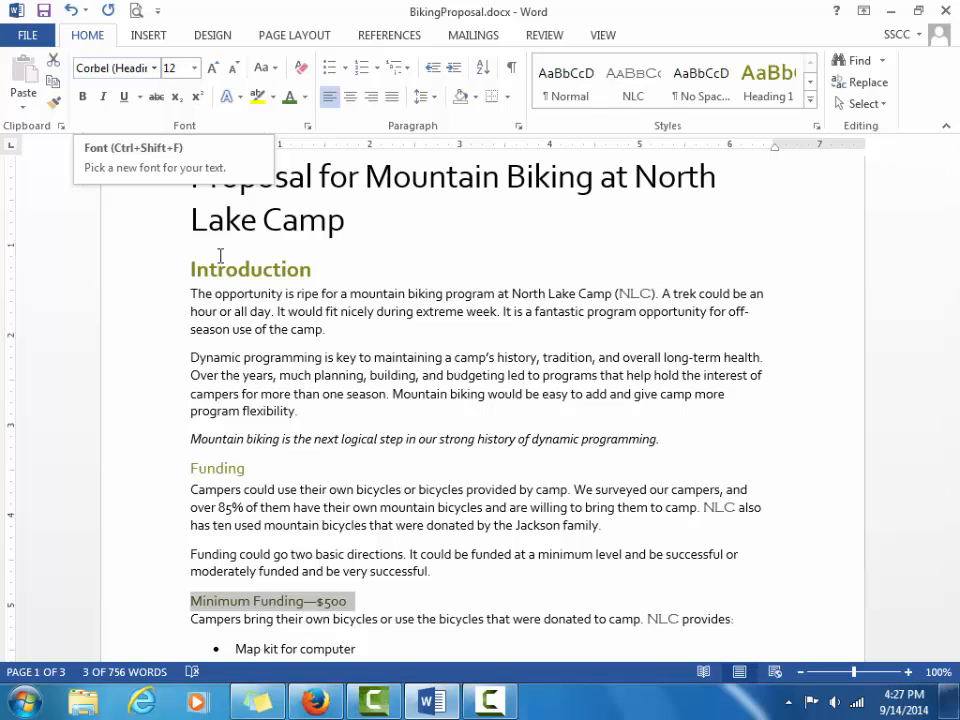
click(369, 572)
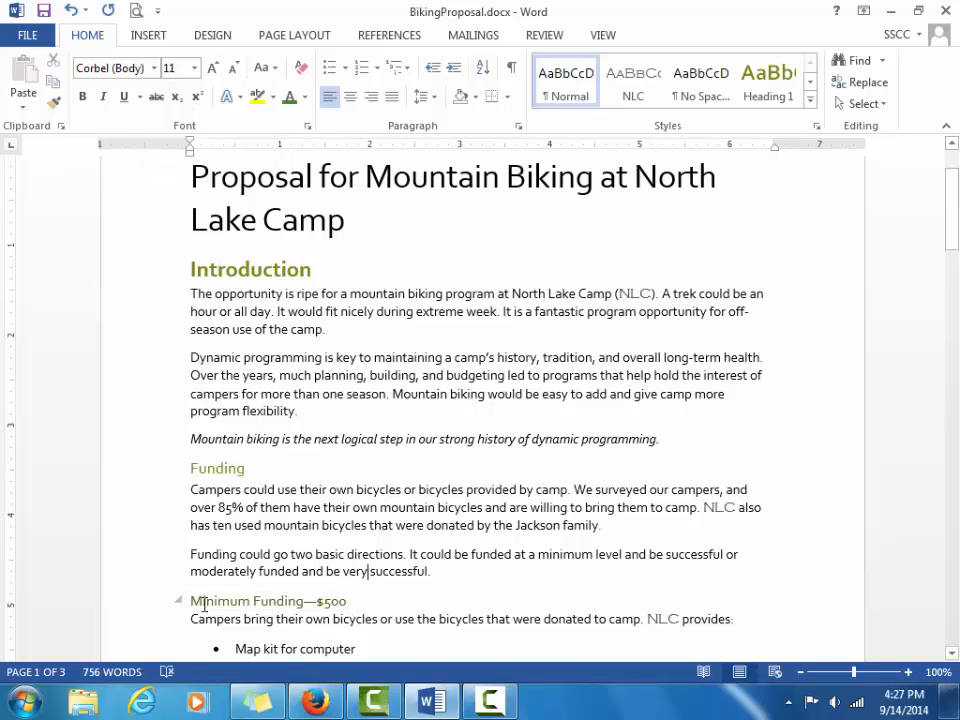
drag(189, 602, 352, 609)
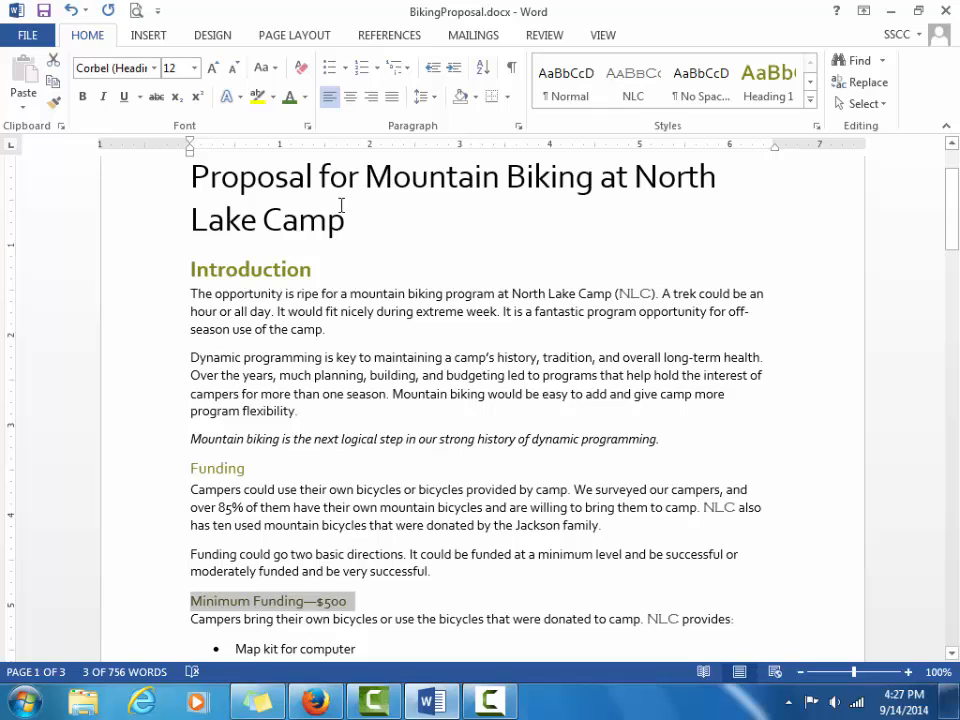
click(304, 98)
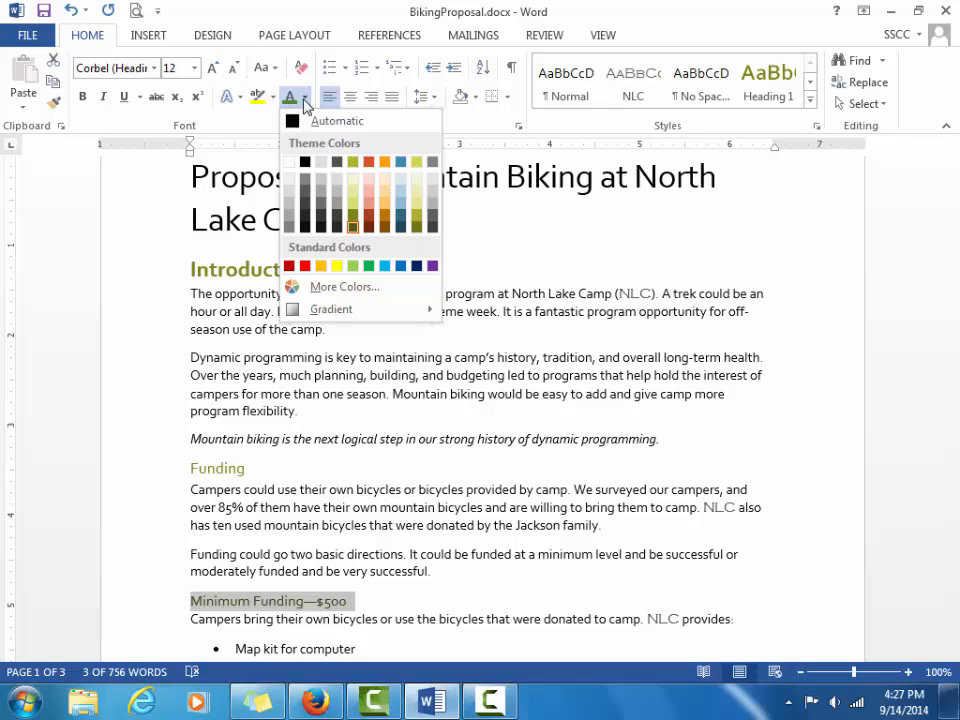
click(304, 101)
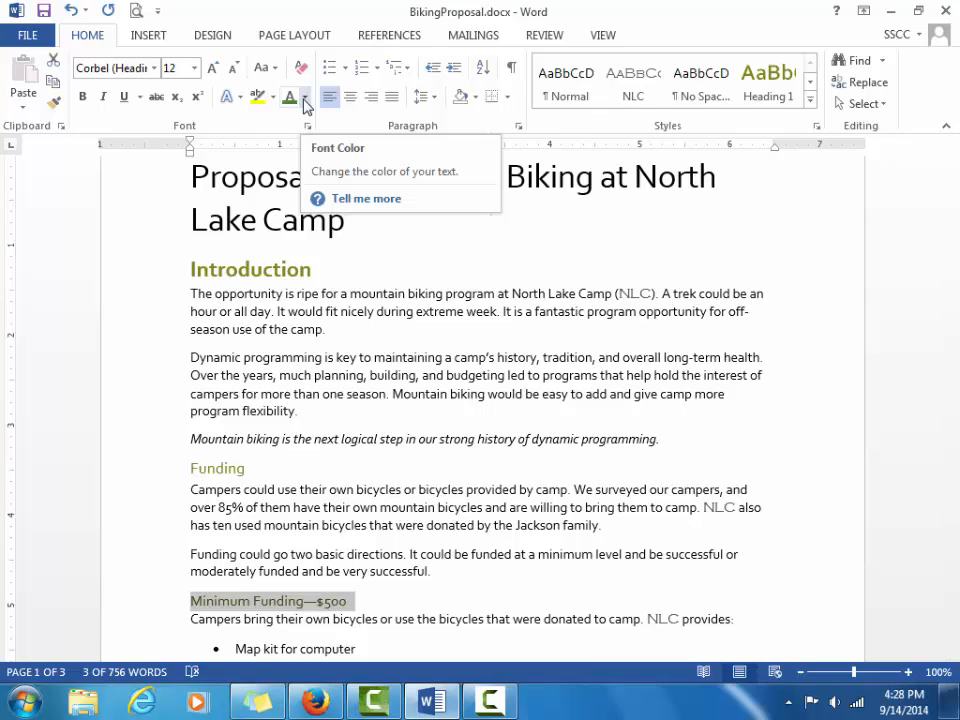
- Change the font color of "NLC" in the first Introduction paragraph to a dark green from the standard, non-theme colors
click(629, 297)
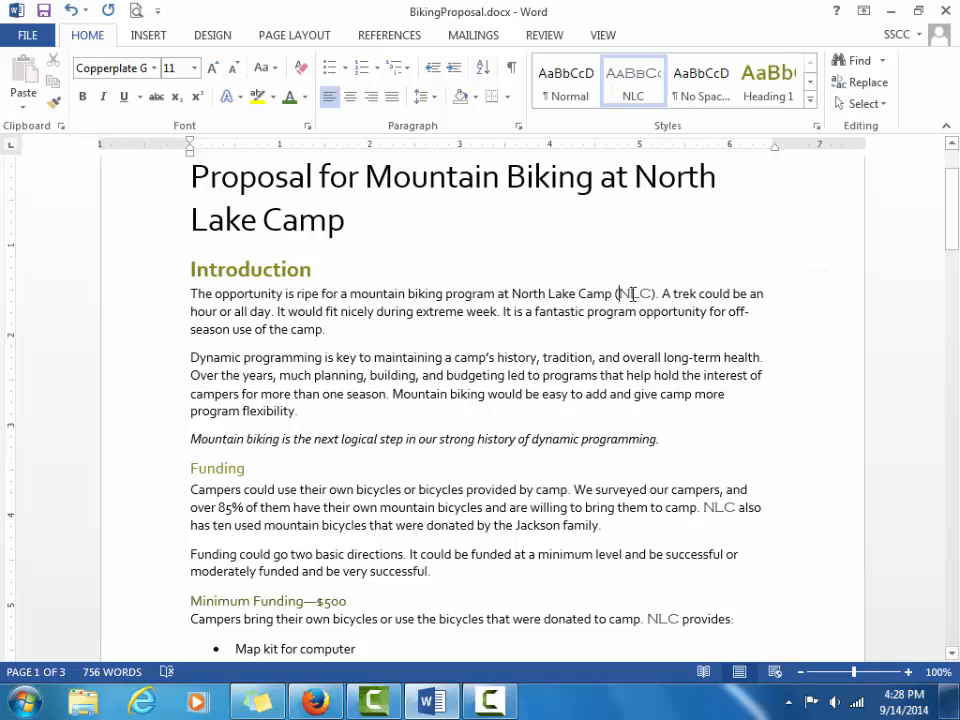
drag(632, 294, 654, 293)
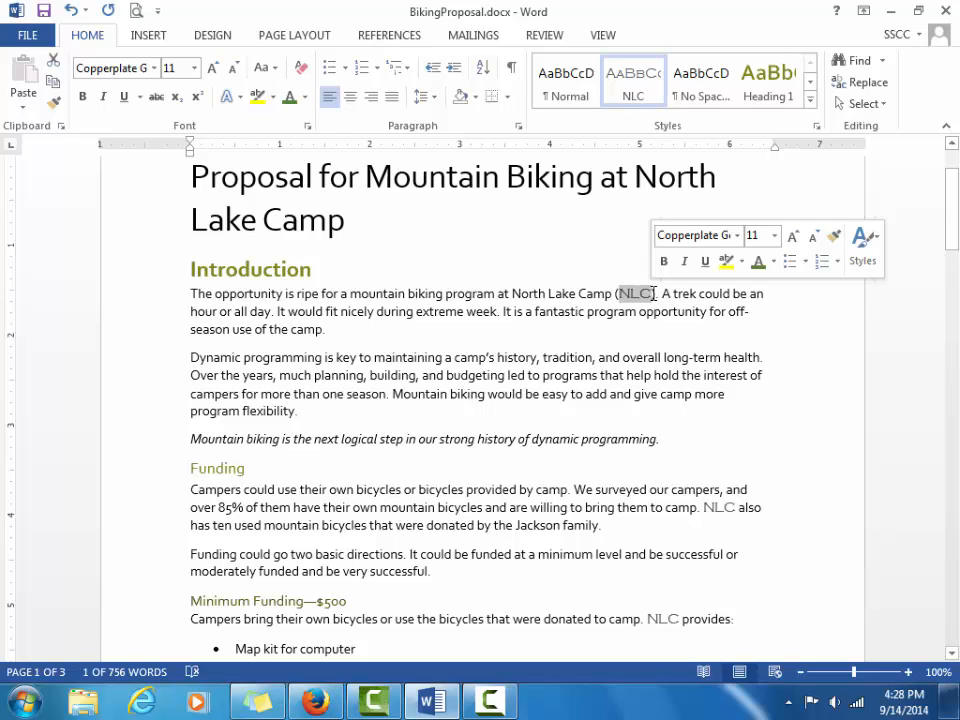
click(304, 98)
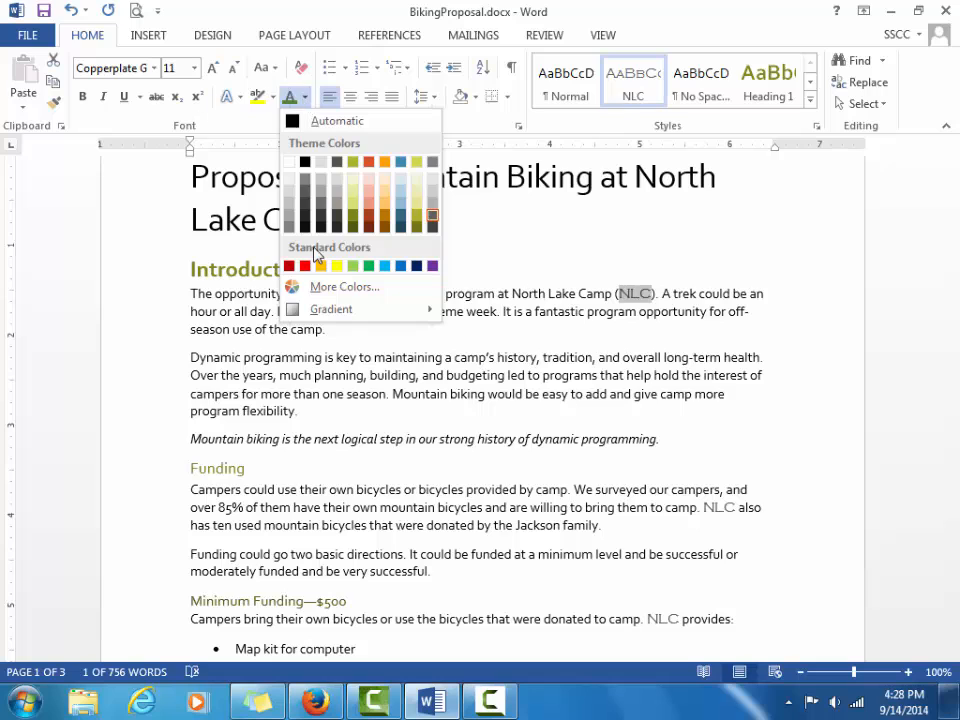
click(315, 287)
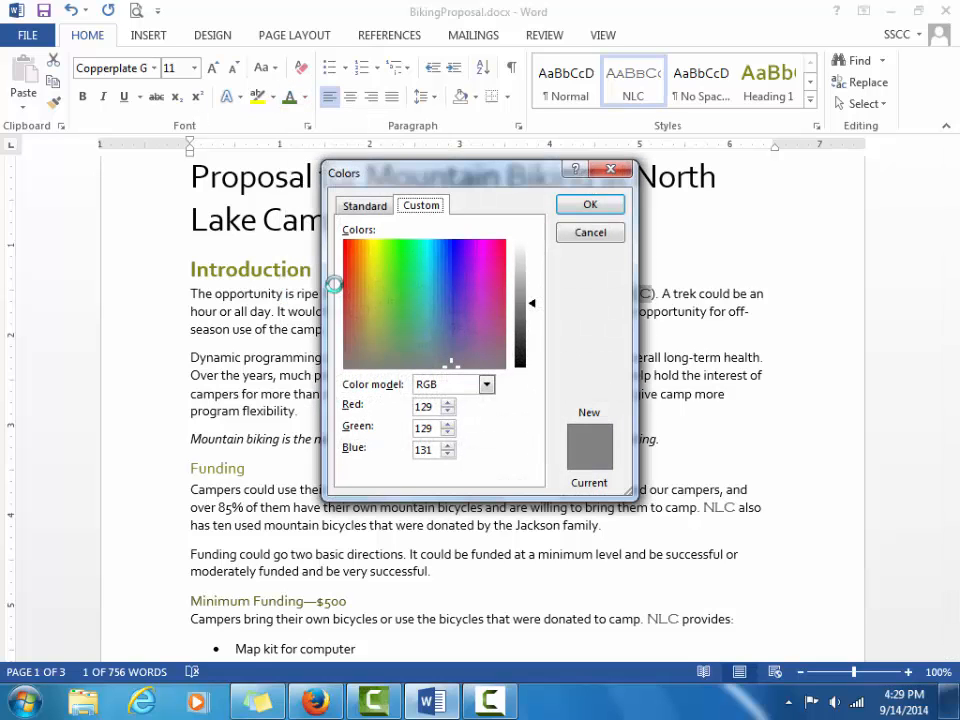
click(350, 207)
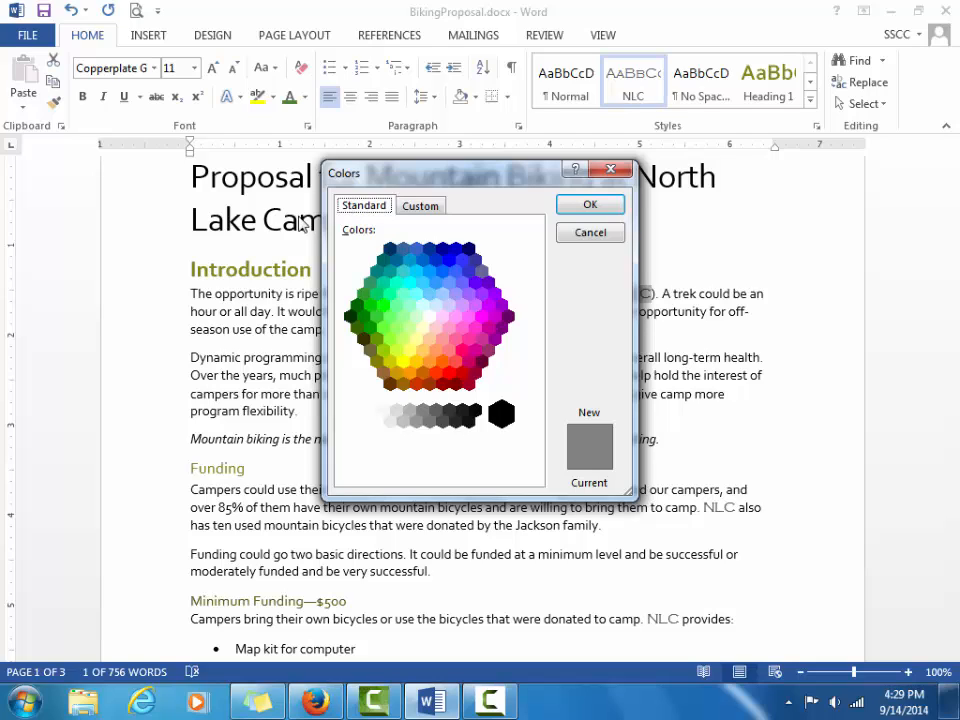
click(357, 329)
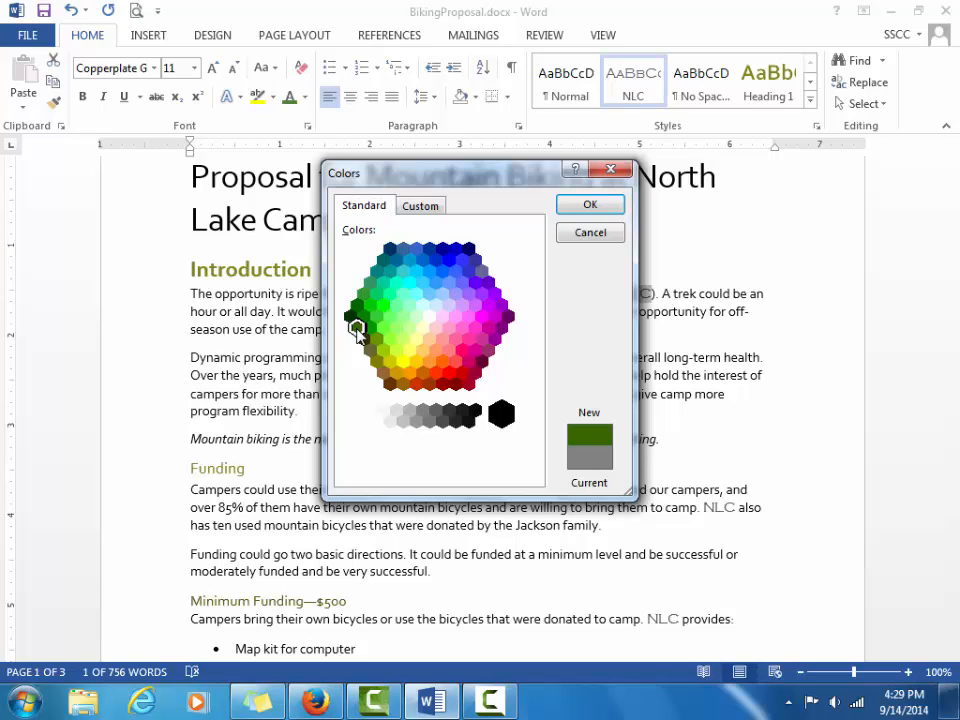
click(592, 206)
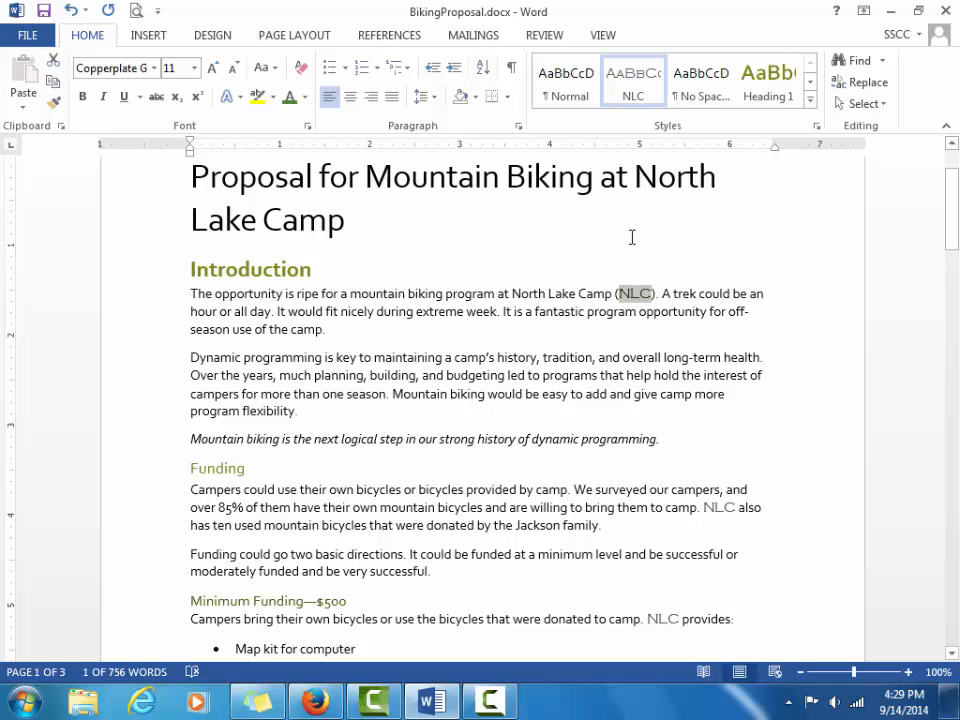
- Update the NLC style to match the recolored selection, and undo the stray No Spacing style on the paragraph
right_click(647, 99)
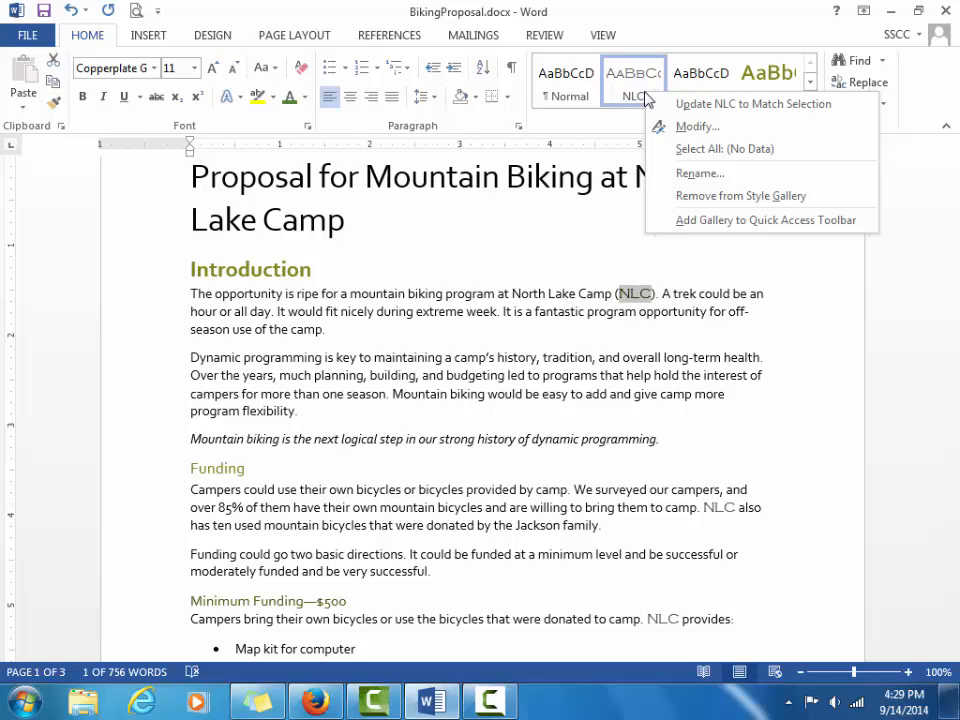
click(708, 105)
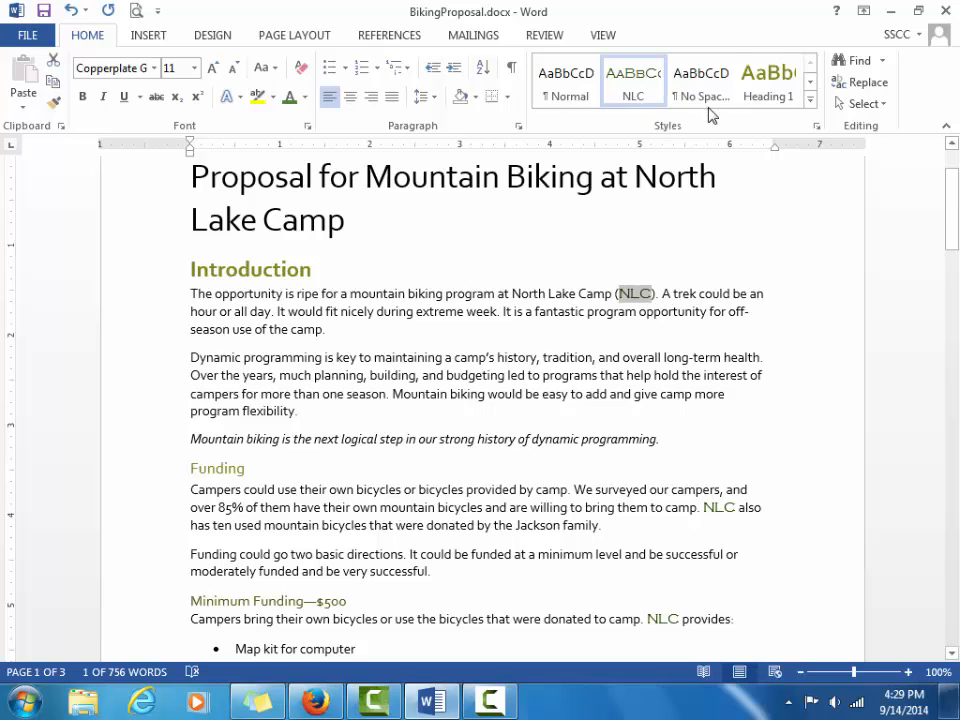
click(710, 113)
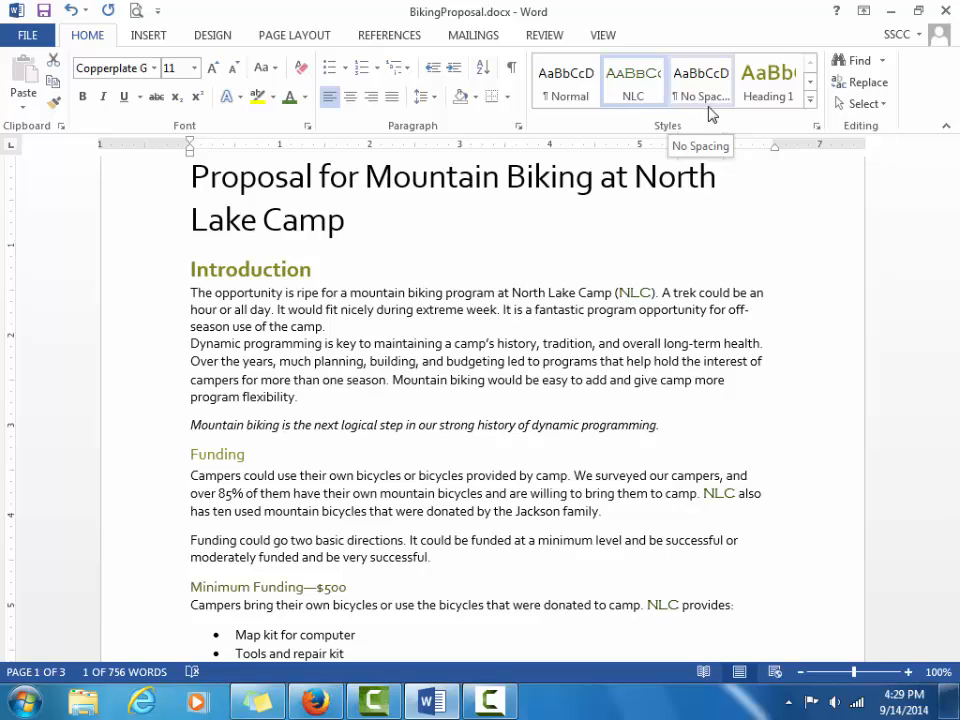
key(ctrl+z)
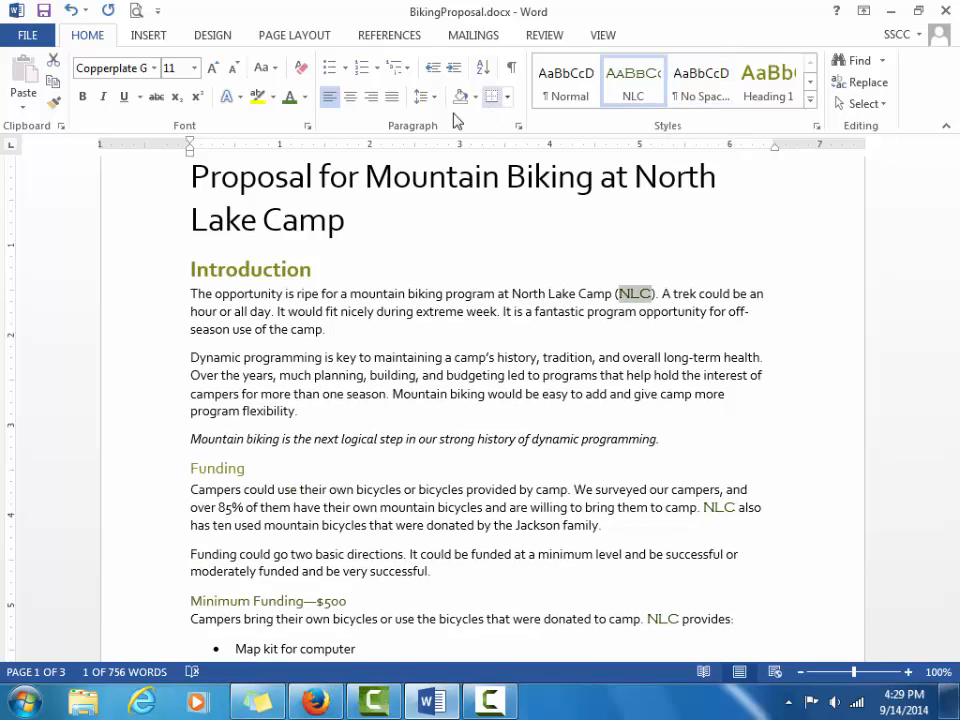
- Check the font color palette for the selected "NLC", save the document, and place the cursor at the end of the title
click(305, 97)
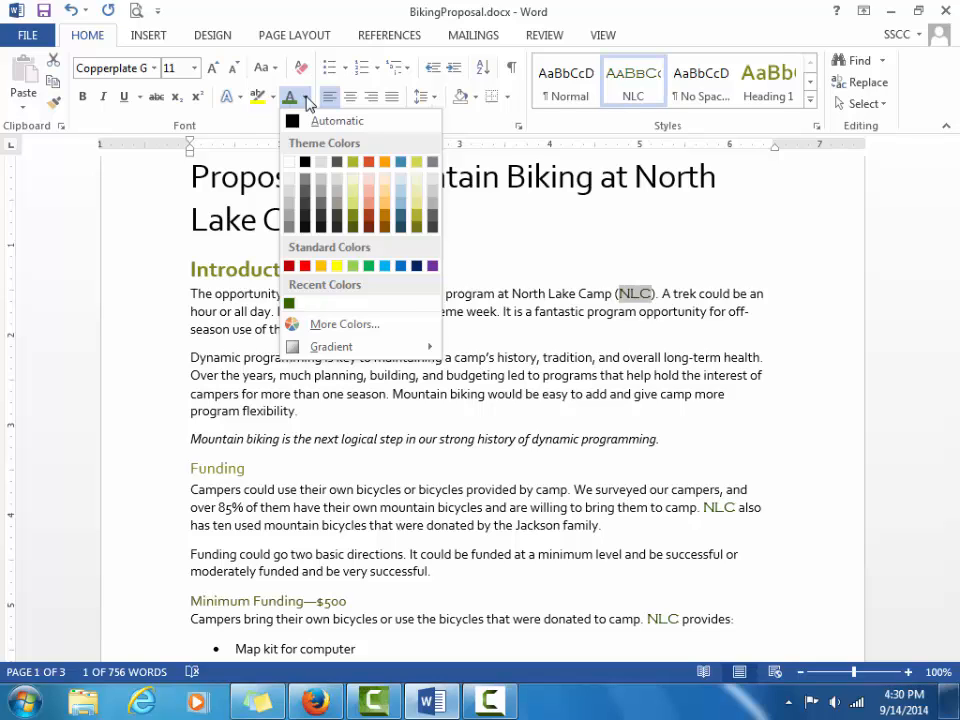
click(306, 98)
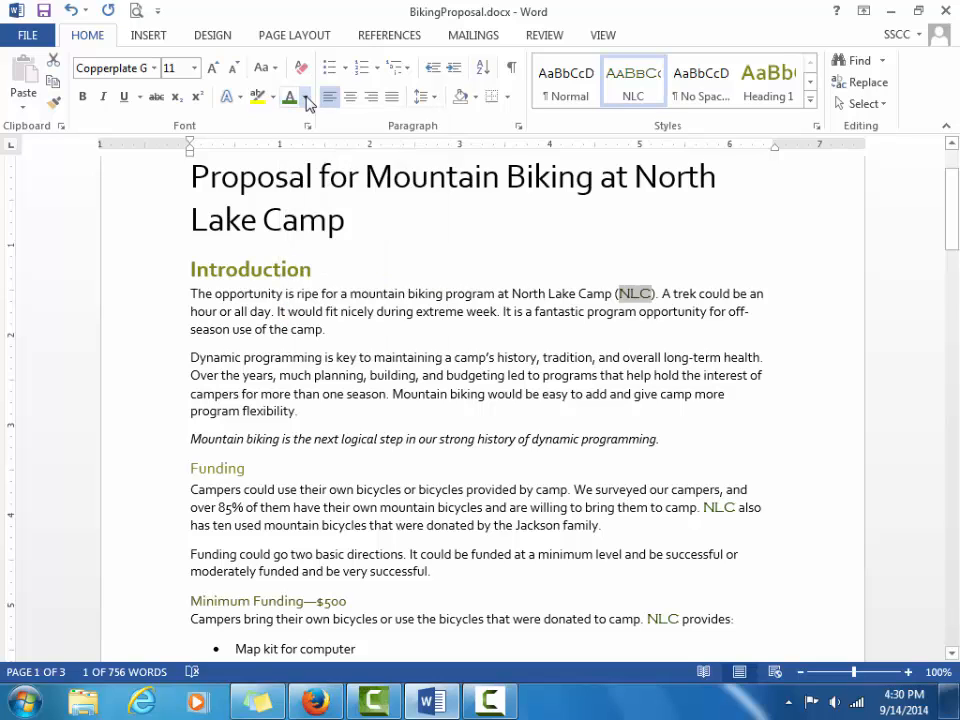
key(ctrl+s)
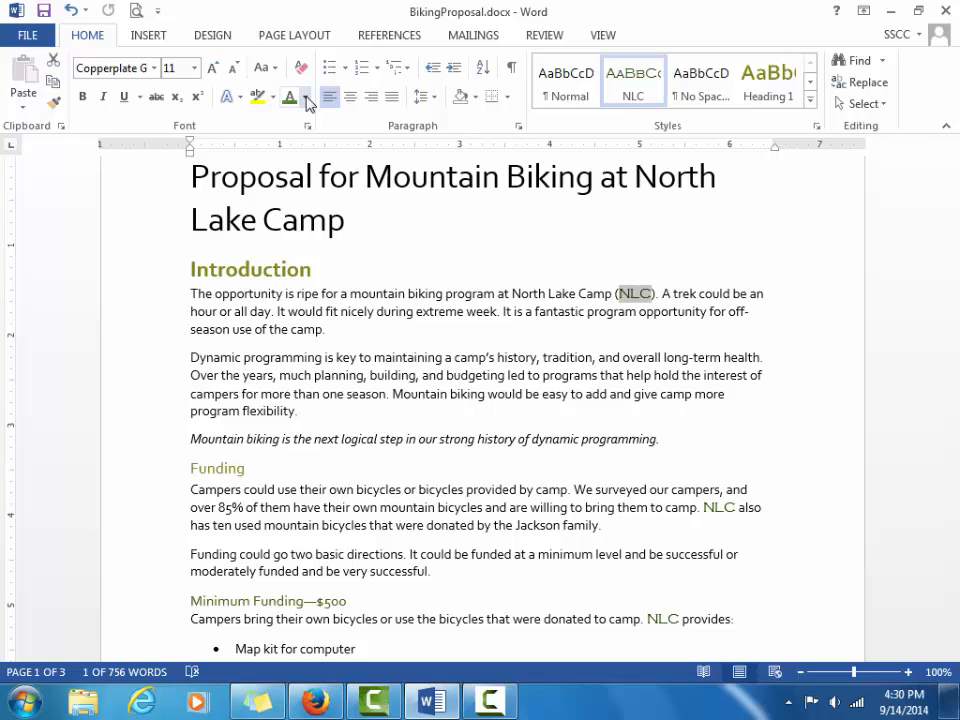
click(407, 224)
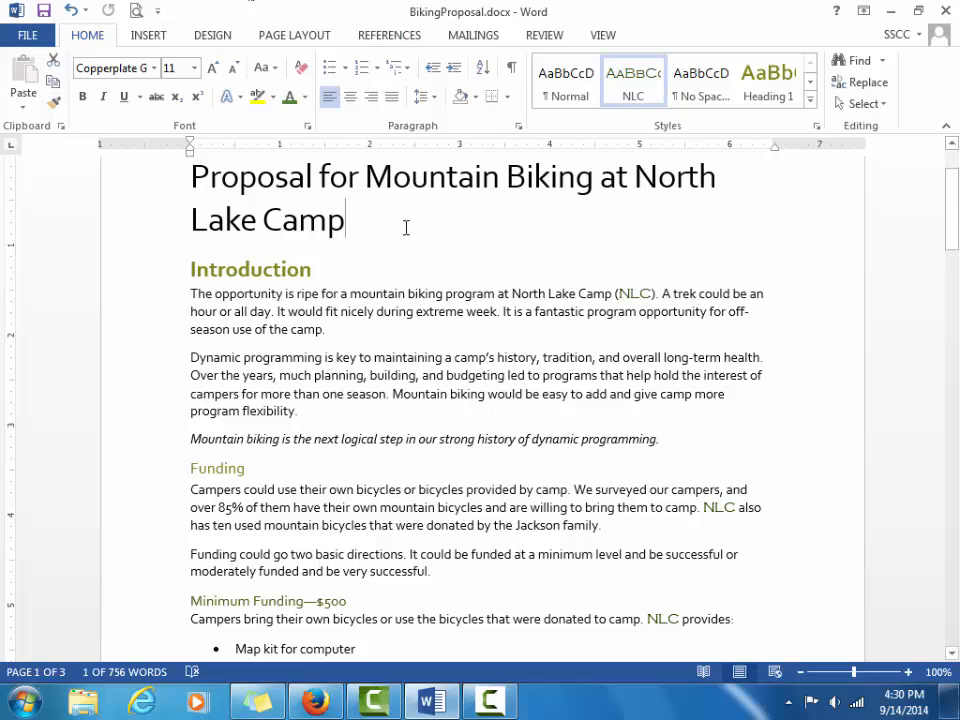
- Apply the built-in style set that has a large theme-colored title and a line under the Heading 1 text
click(213, 36)
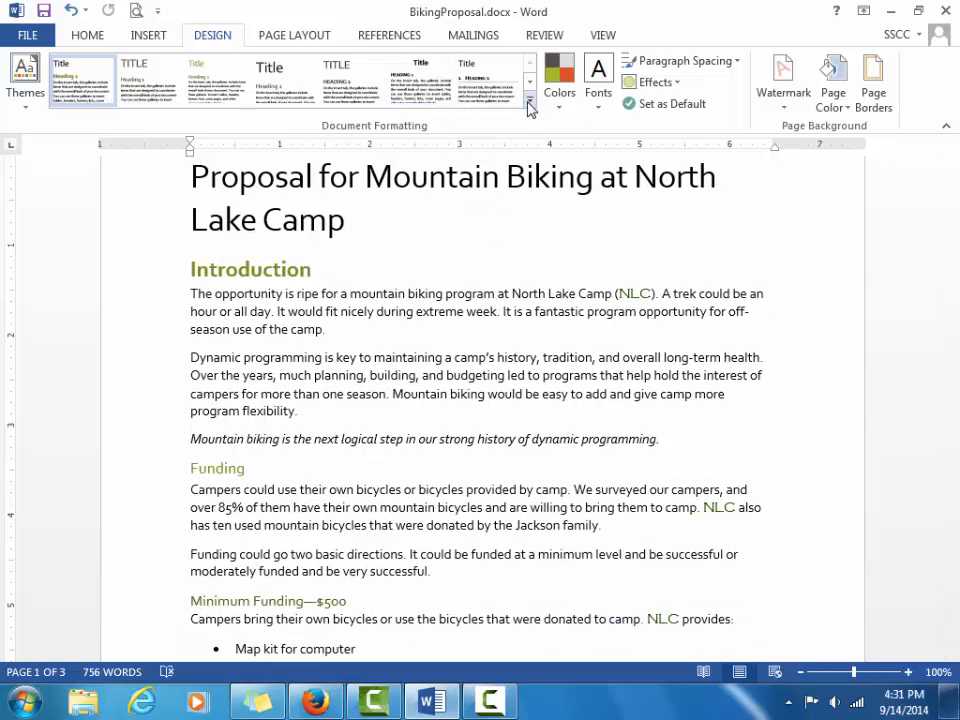
click(529, 100)
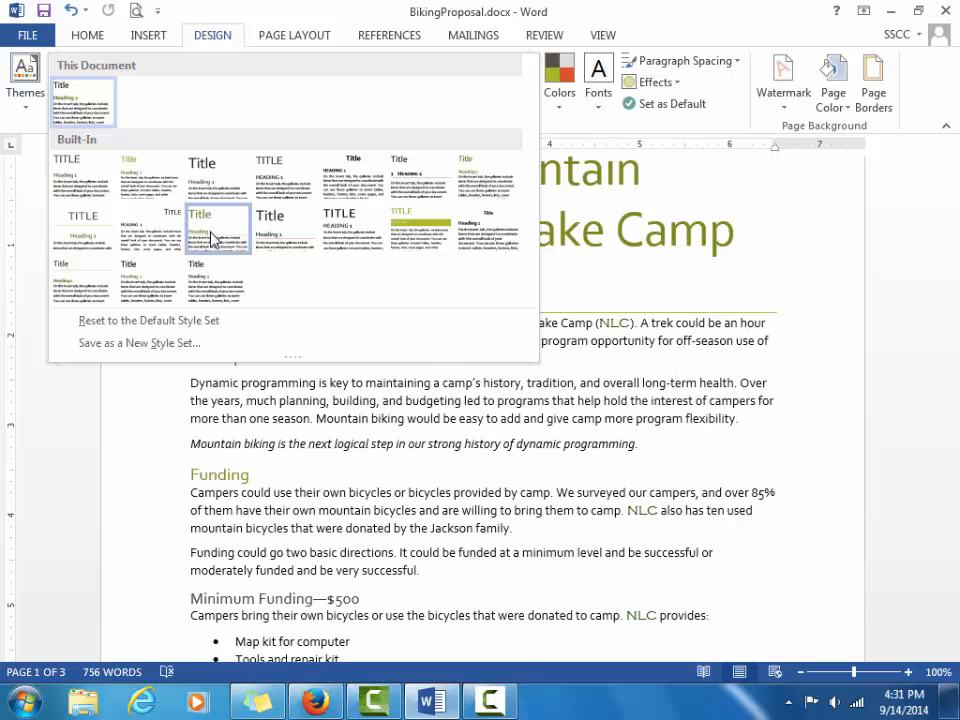
click(212, 238)
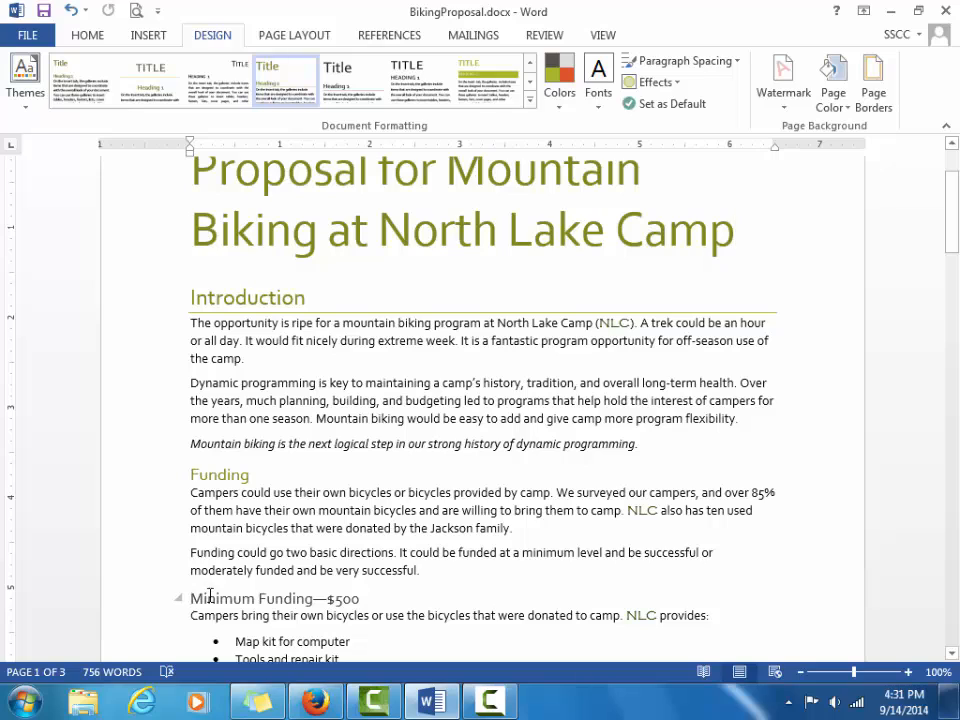
- Check the font color palette for the "Minimum Funding—$500" heading, and save the document
drag(191, 598, 363, 599)
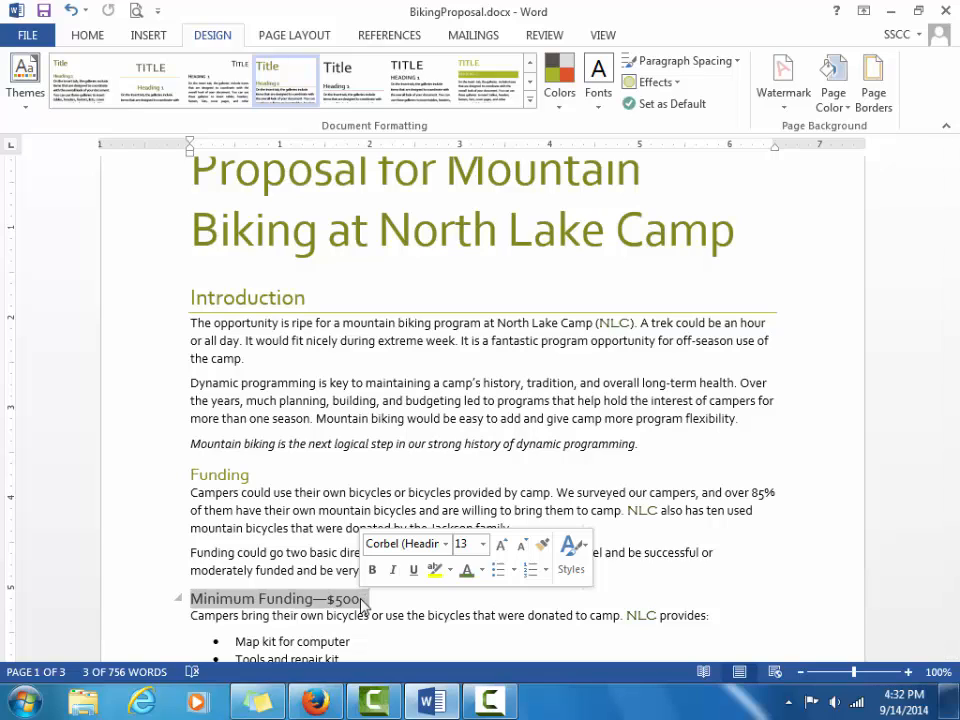
click(94, 40)
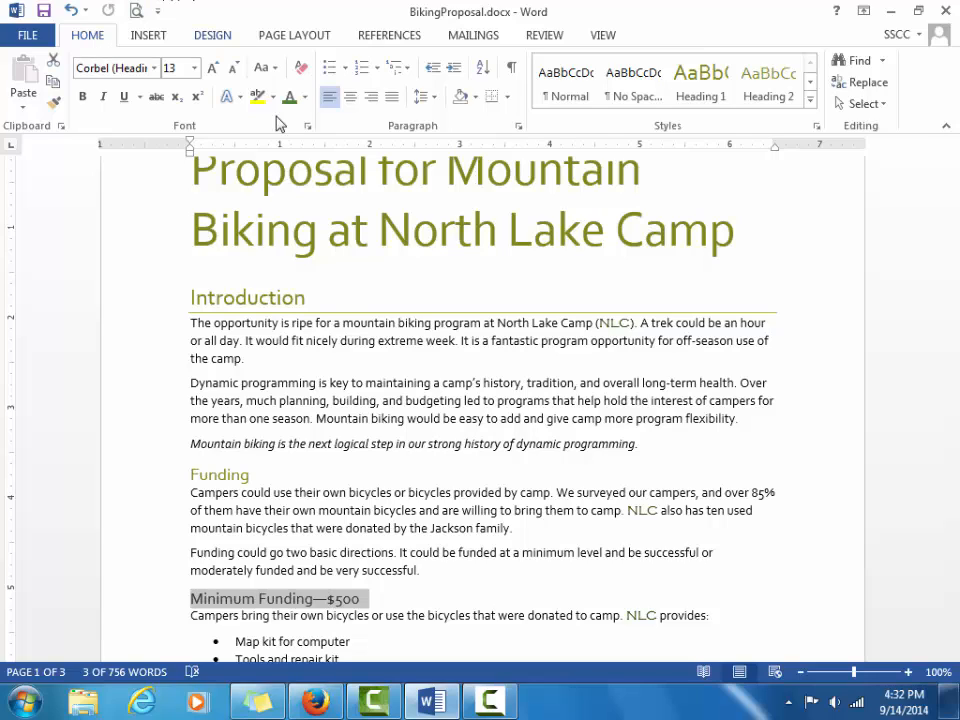
click(303, 98)
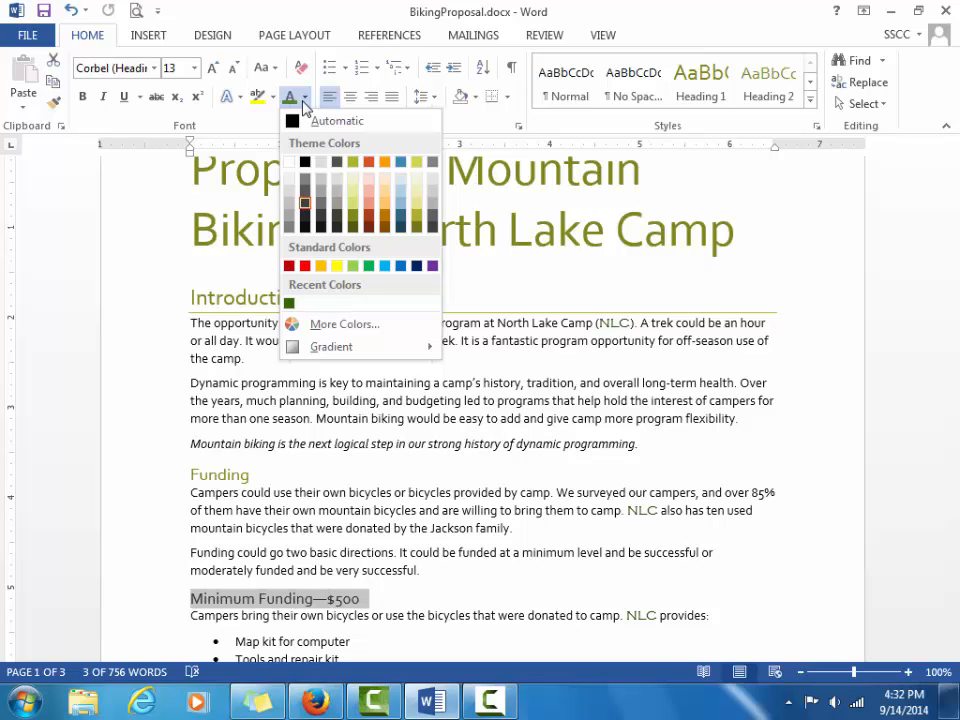
click(303, 100)
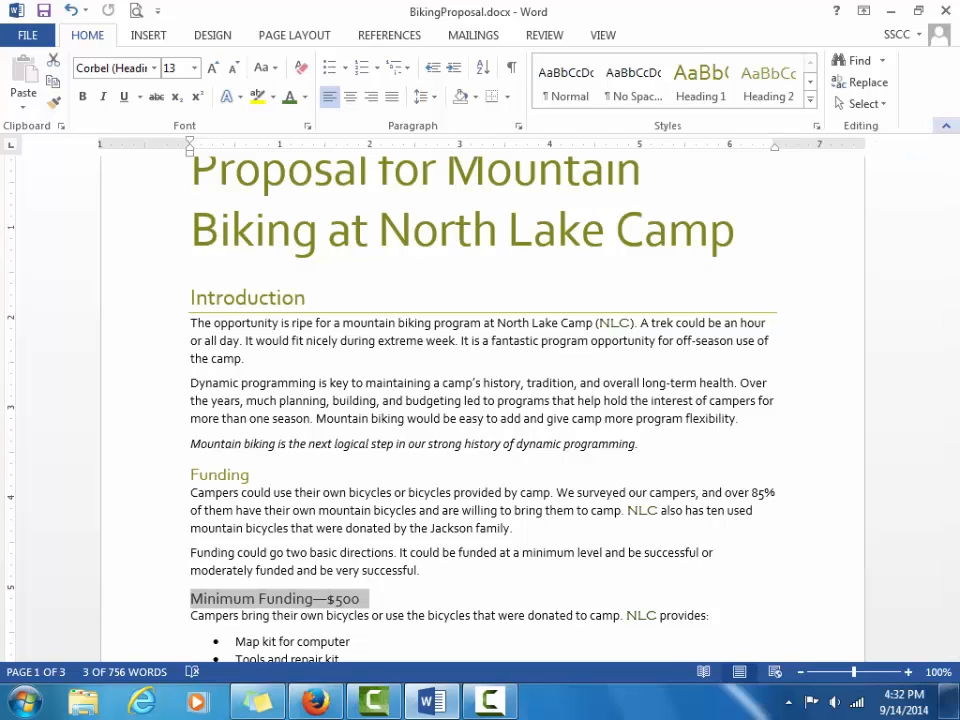
key(ctrl+s)
click(844, 281)
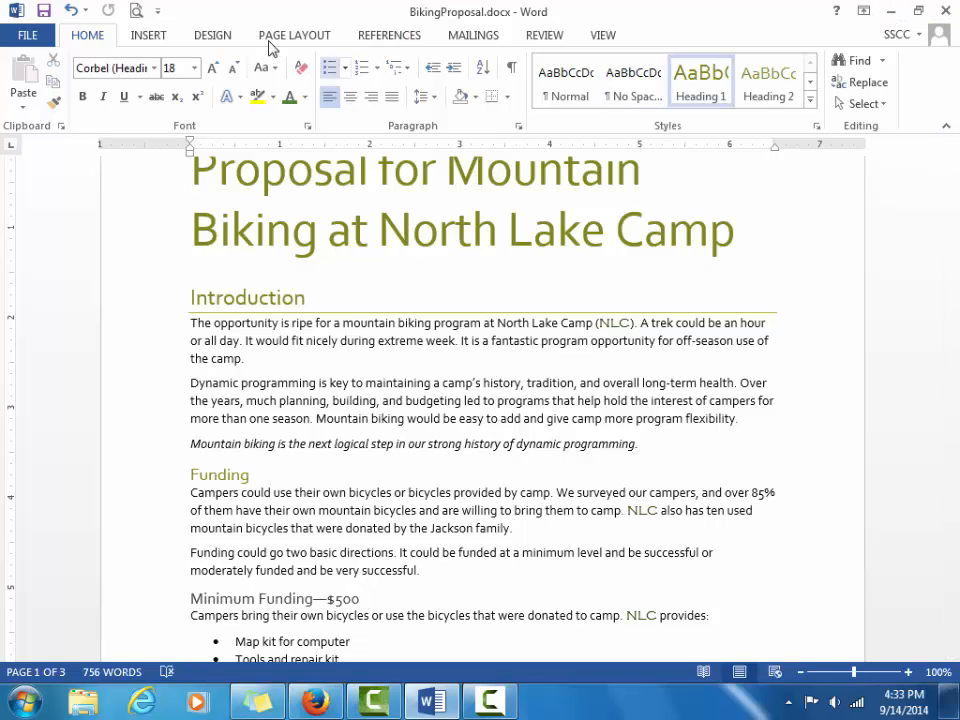
- Apply the Corbel theme font set to the document
click(216, 36)
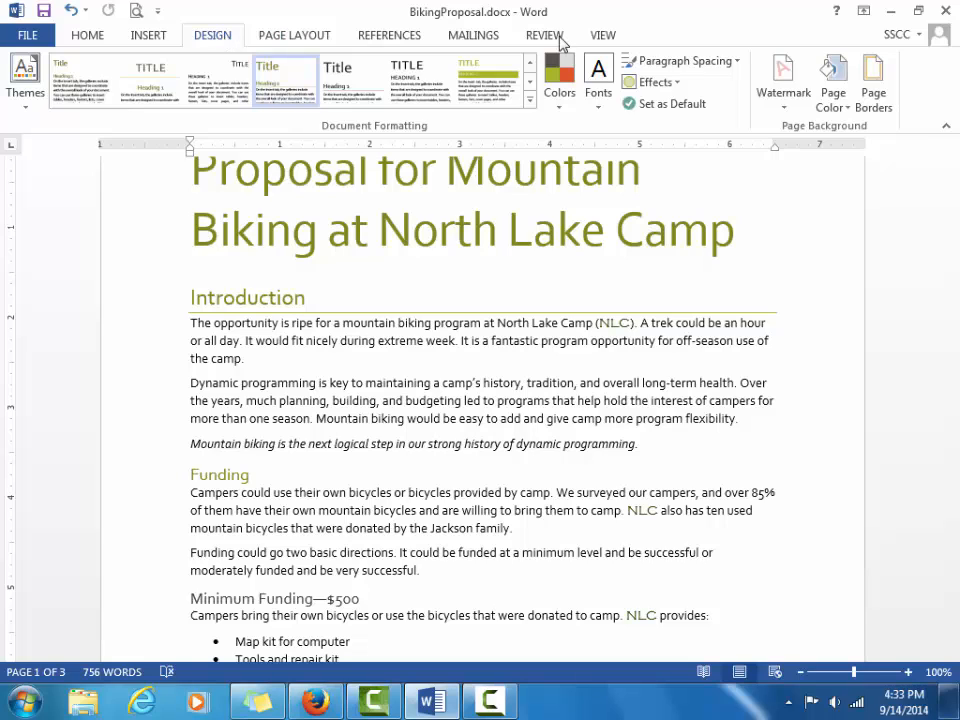
click(599, 105)
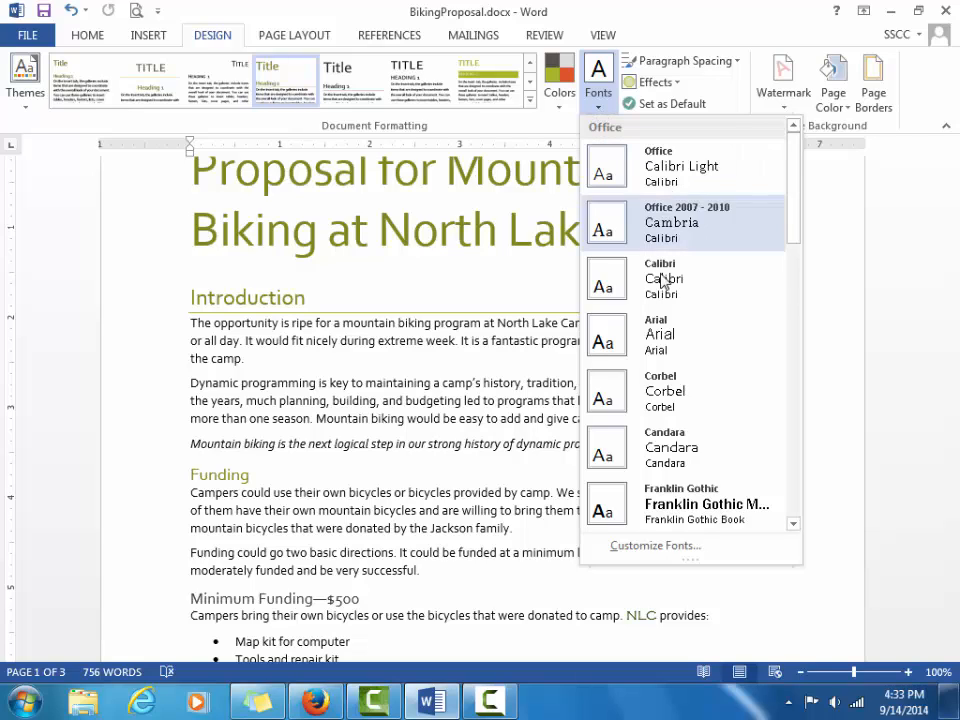
click(666, 391)
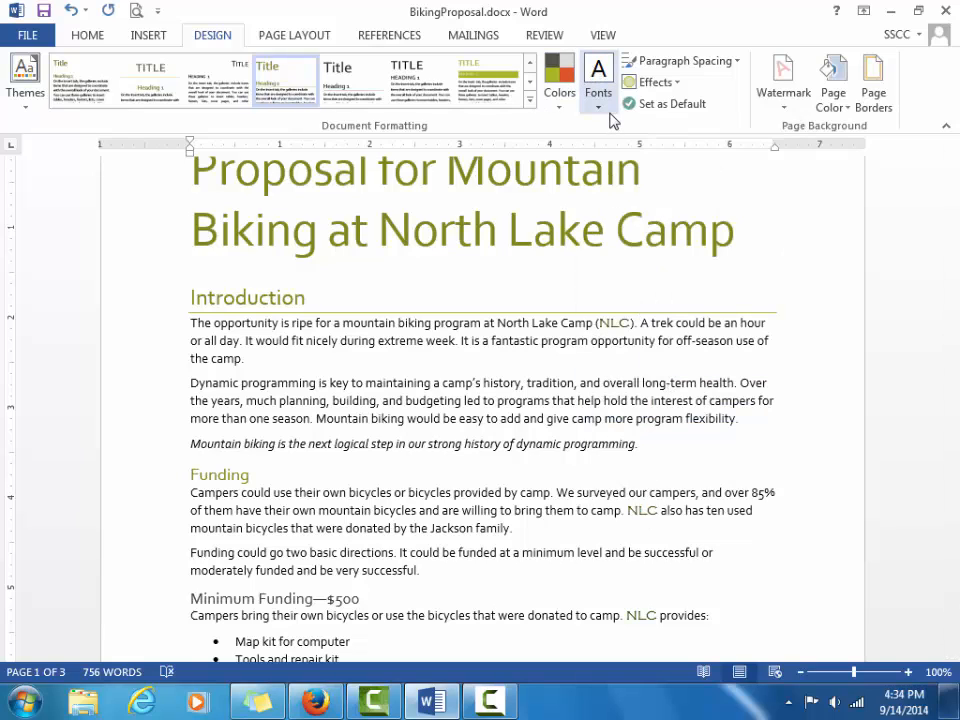
- Change the document's theme fonts to the set pairing Century Gothic headings with Palatino Linotype body text
click(604, 108)
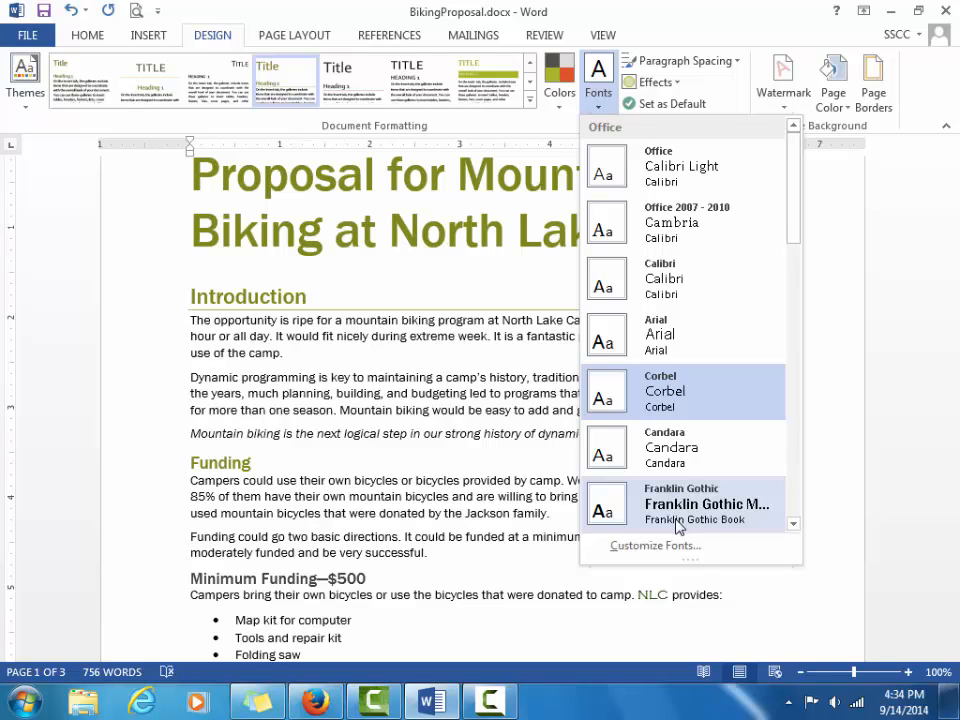
click(793, 523)
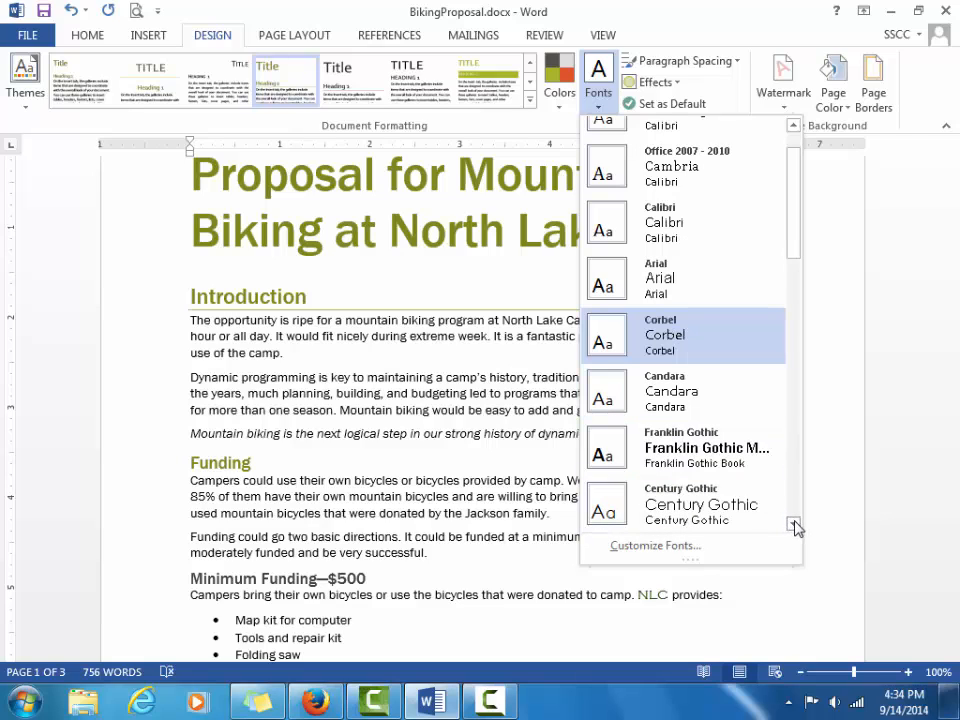
click(793, 523)
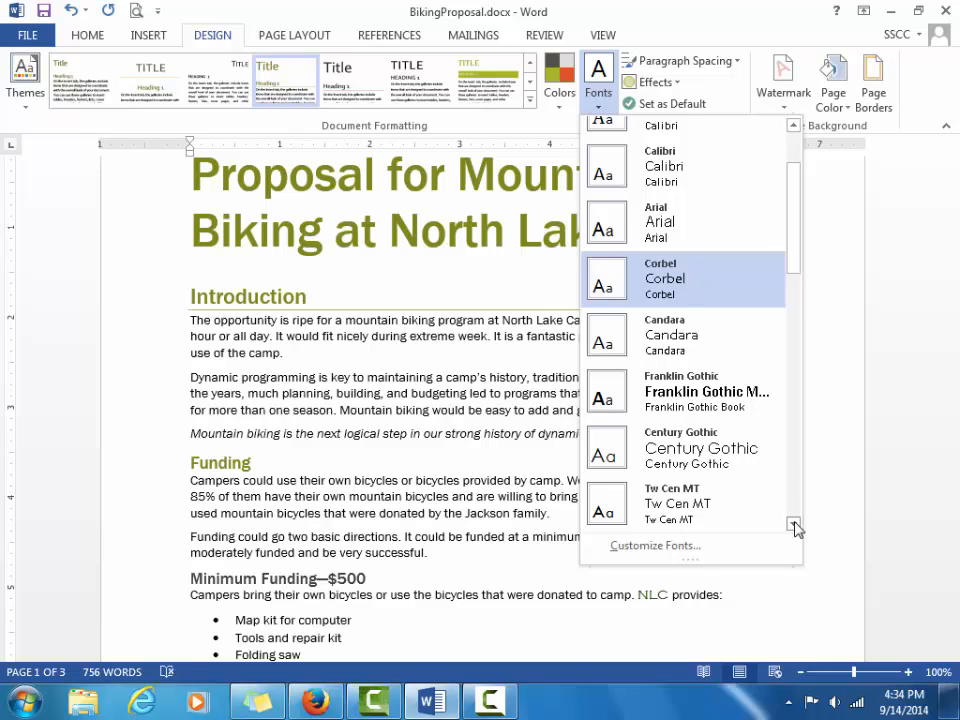
click(794, 523)
click(794, 523)
click(794, 523)
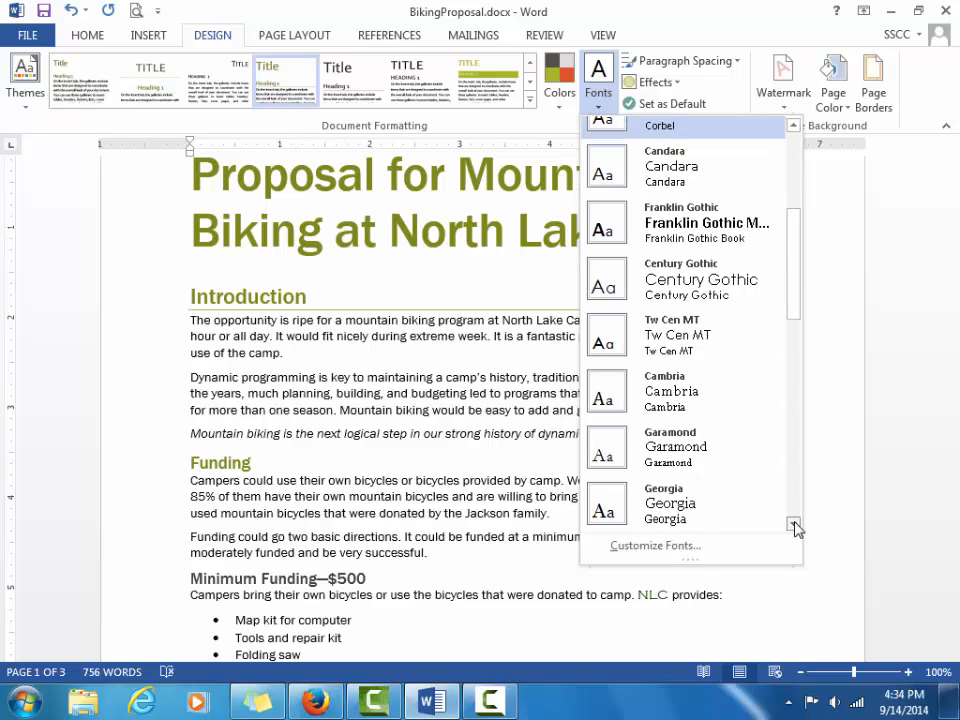
click(794, 523)
click(794, 523)
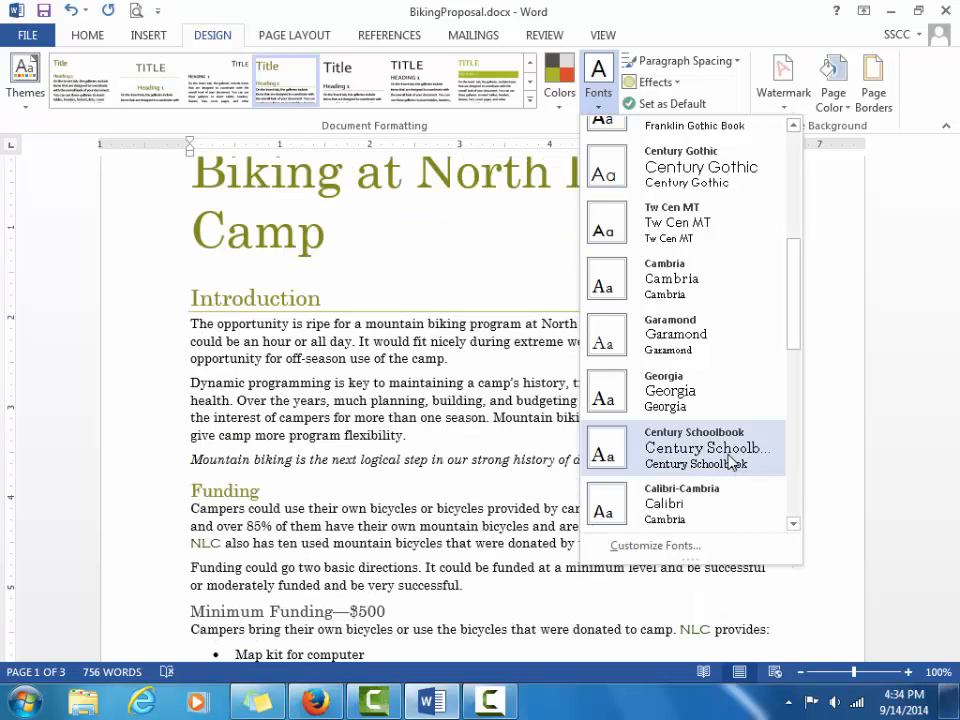
click(794, 523)
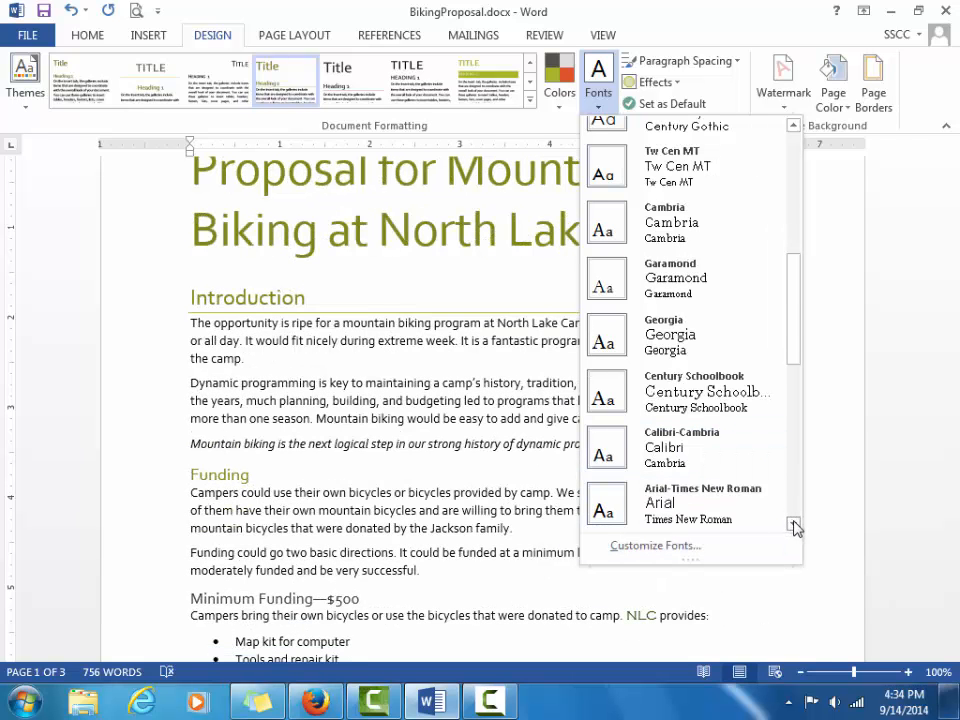
click(794, 523)
click(794, 523)
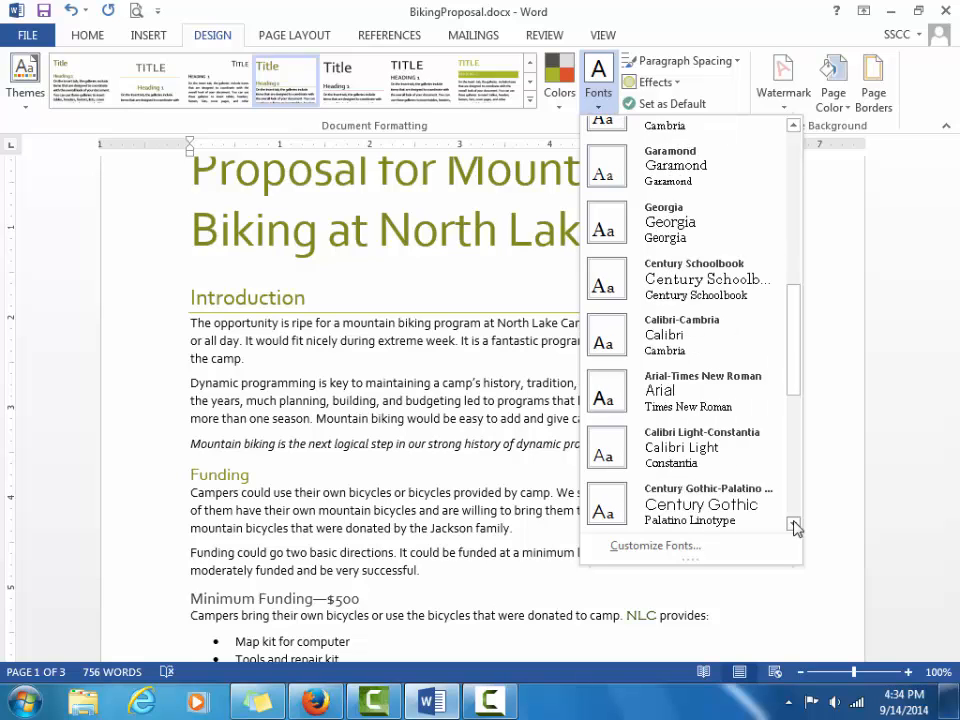
click(724, 503)
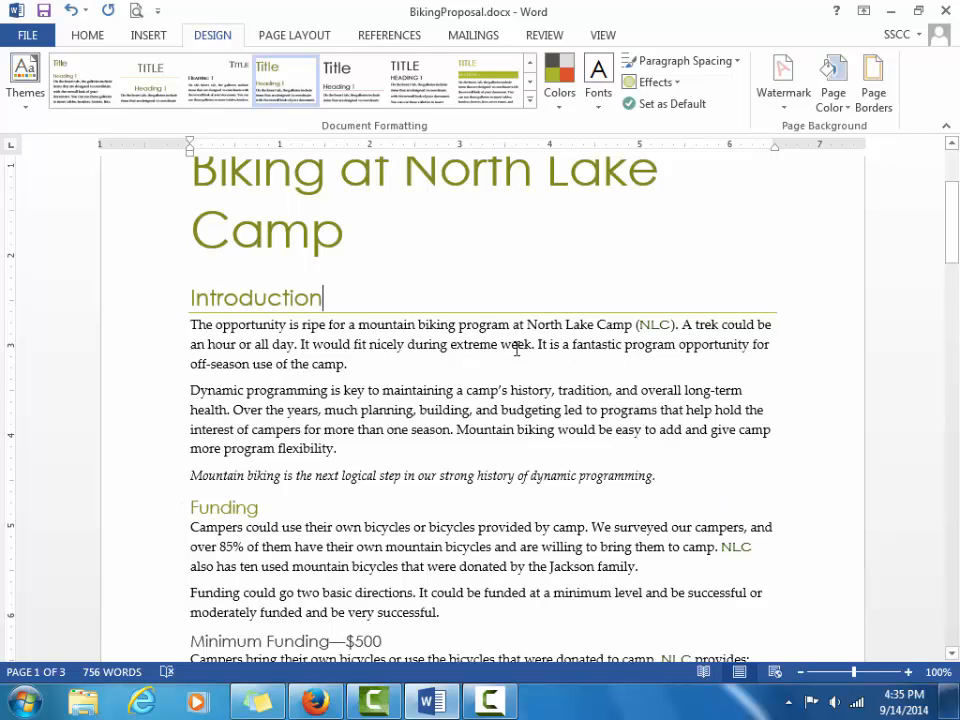
- Change the document's theme colors to the Green color set and save the document
click(560, 95)
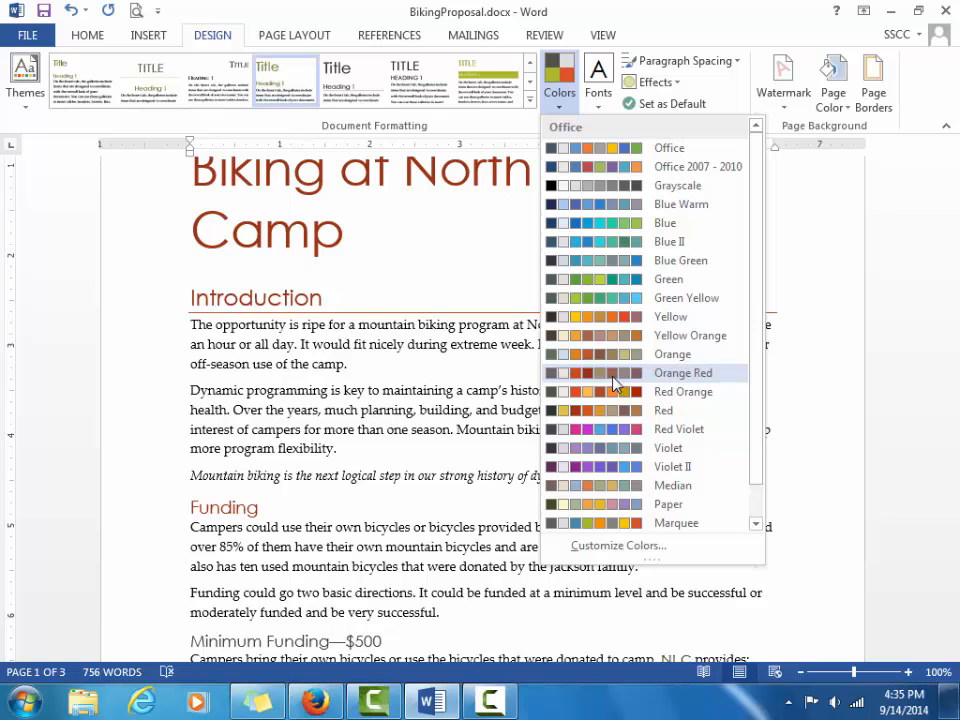
click(637, 285)
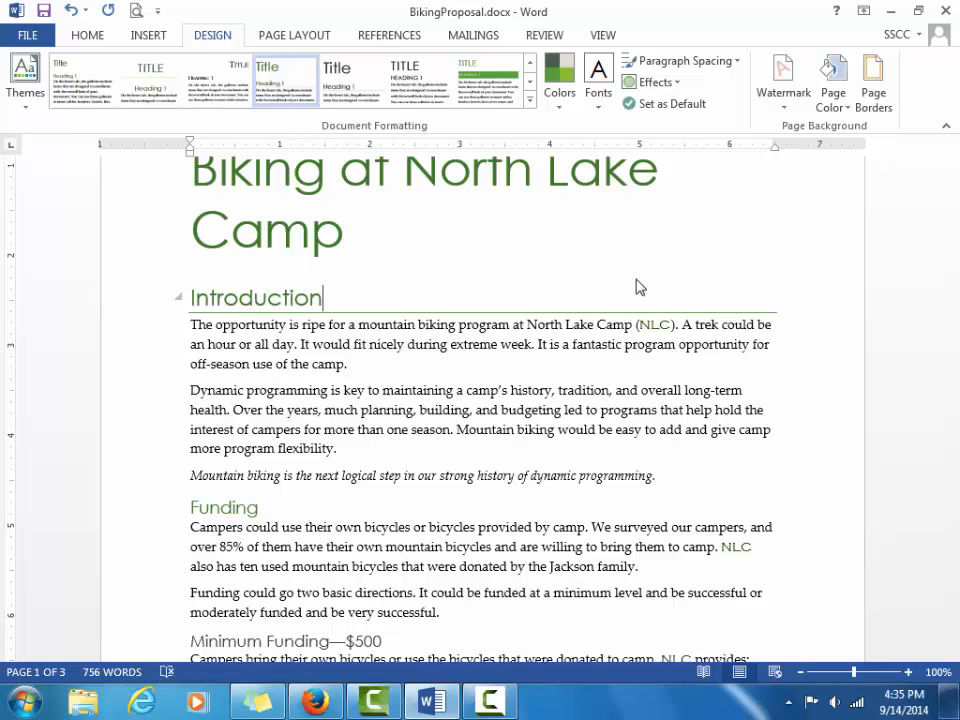
key(ctrl+s)
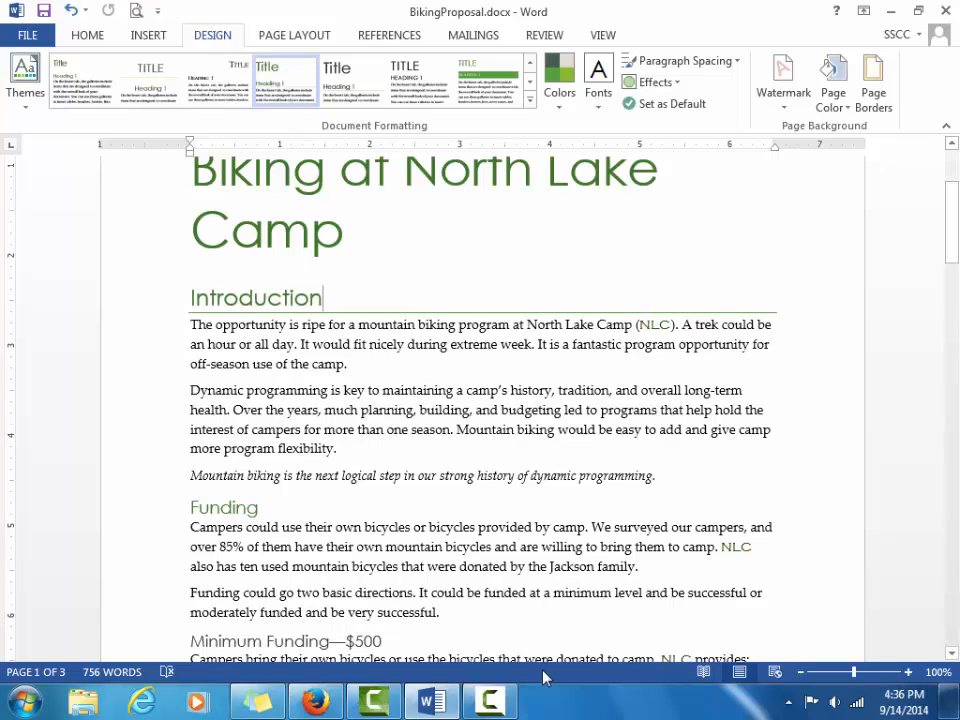
click(503, 705)
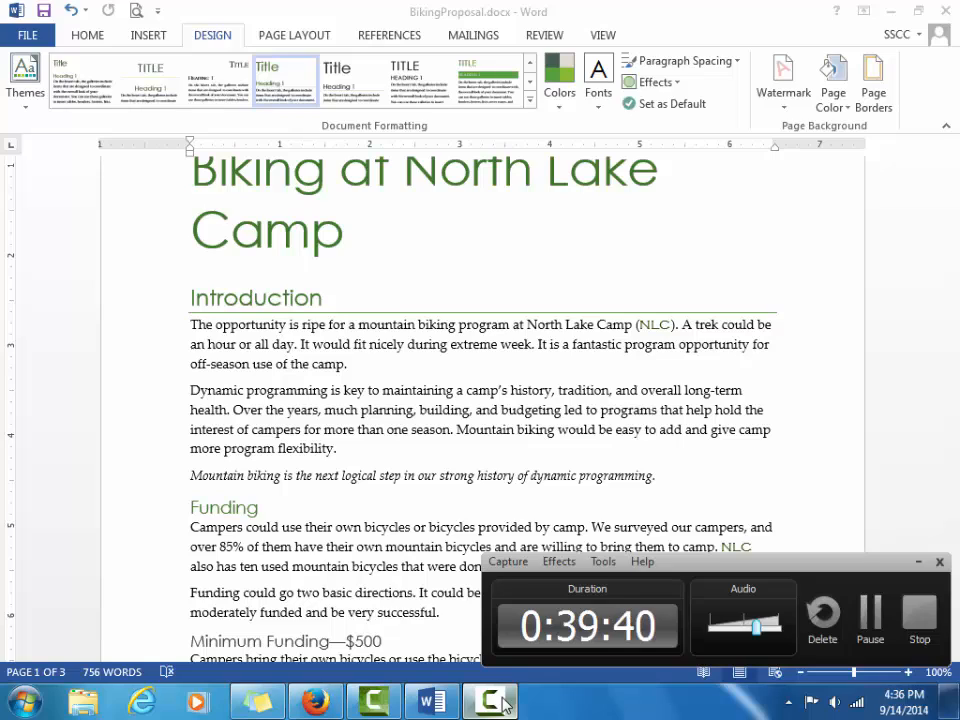